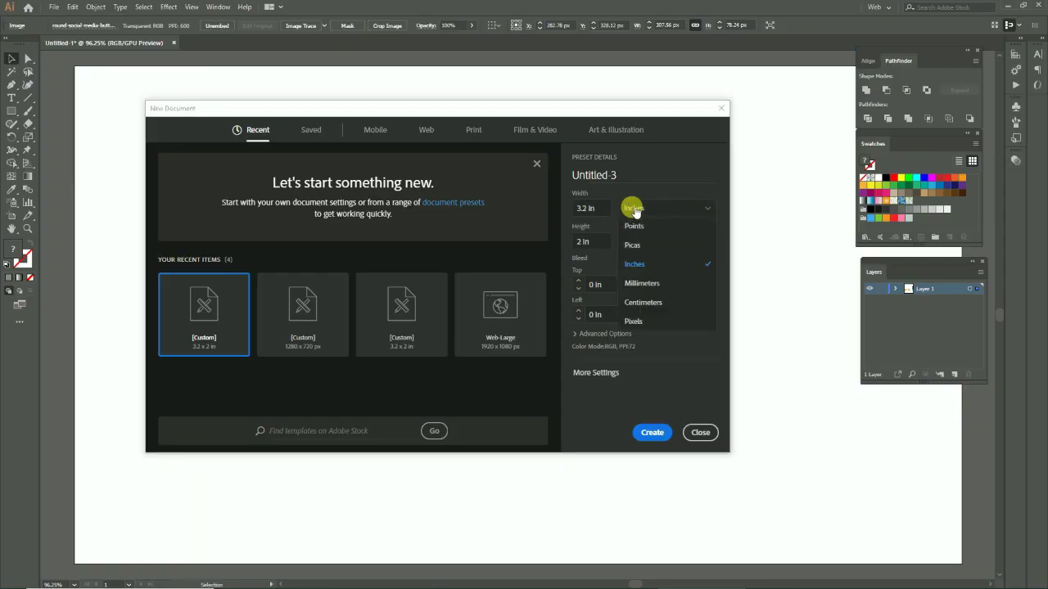
- Create a new 3.2 × 2 in document with 2 artboards
left_click(575, 239)
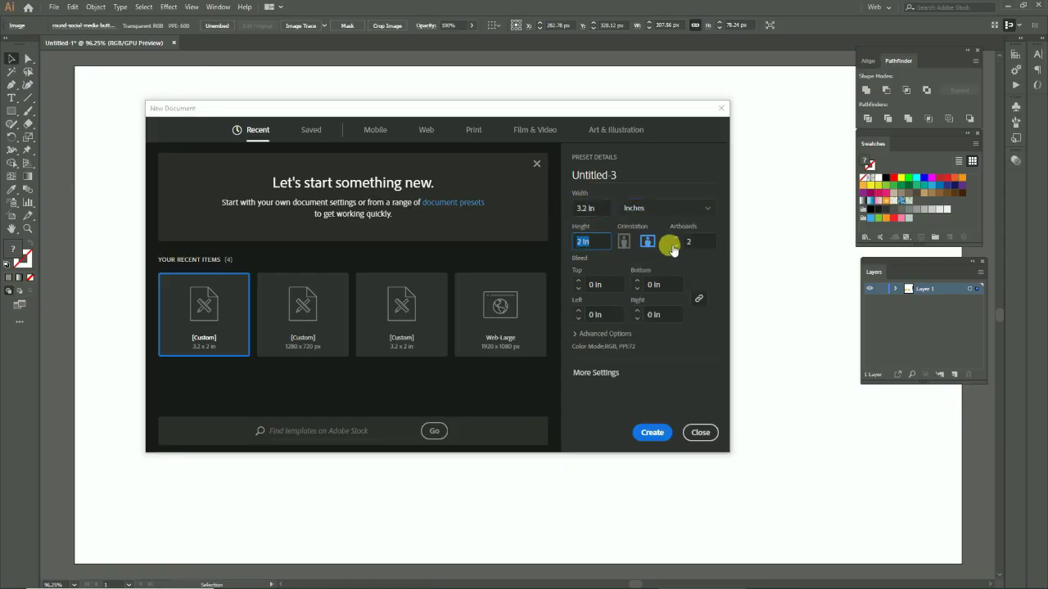
left_click(676, 239)
left_click(652, 432)
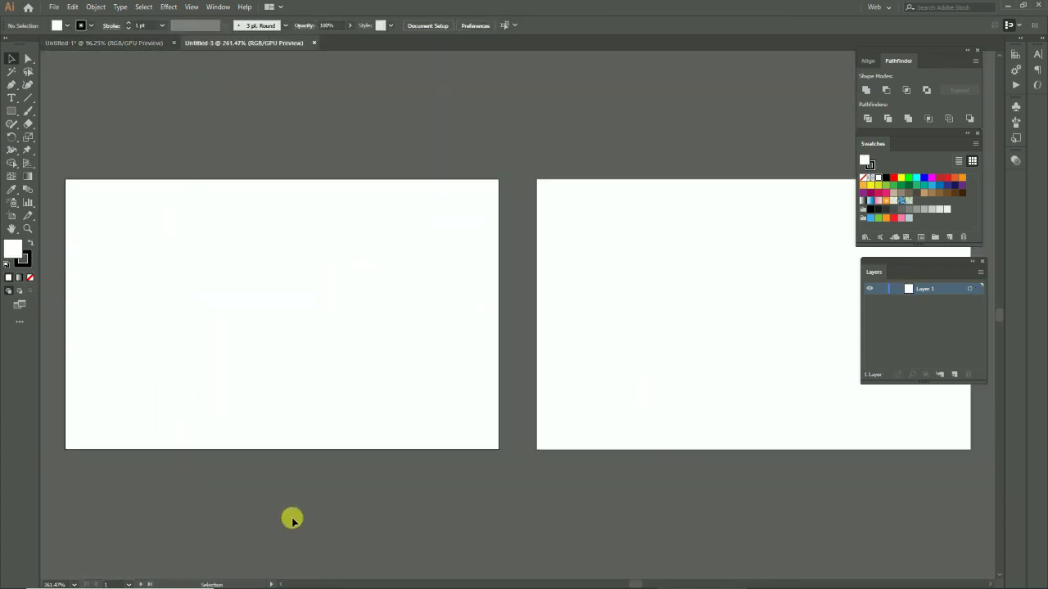
left_click(281, 584)
- Draw a rectangle over the first artboard filled brown #B54F30 with no stroke
key("m")
left_click_drag(197, 179, 627, 445)
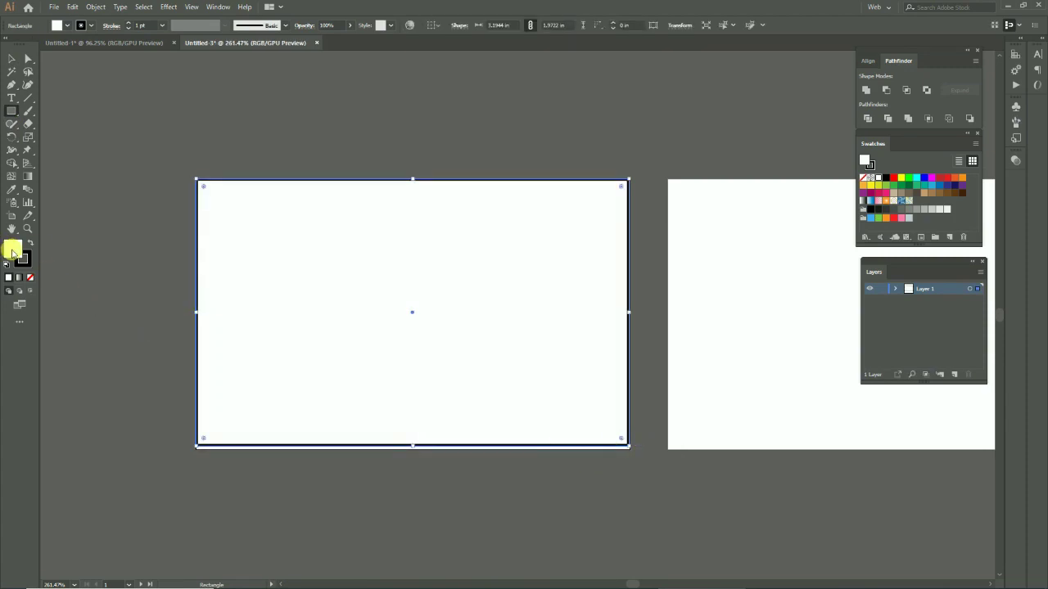
left_click(954, 177)
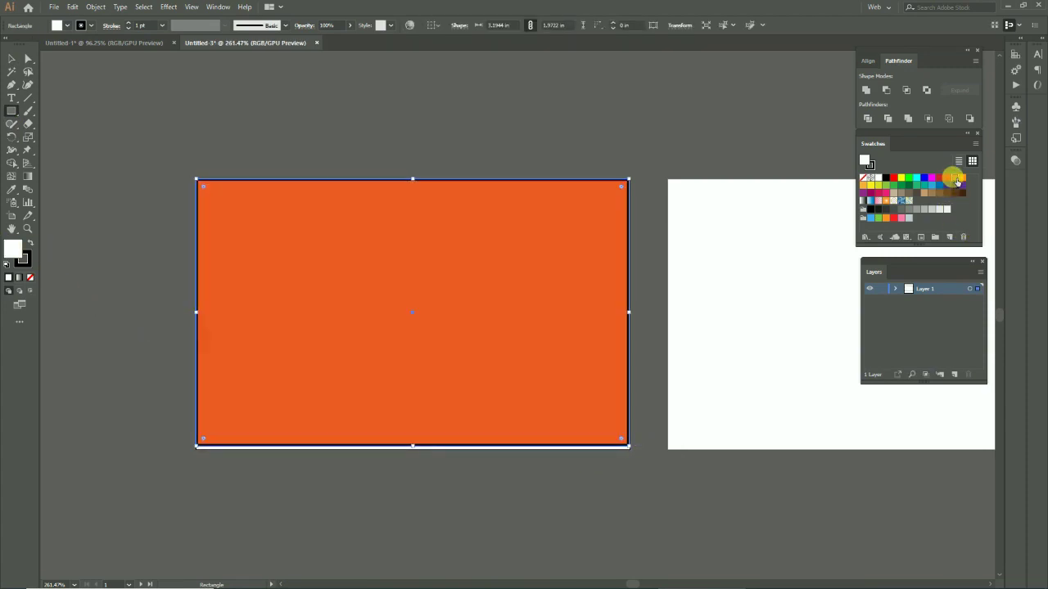
double_click(13, 250)
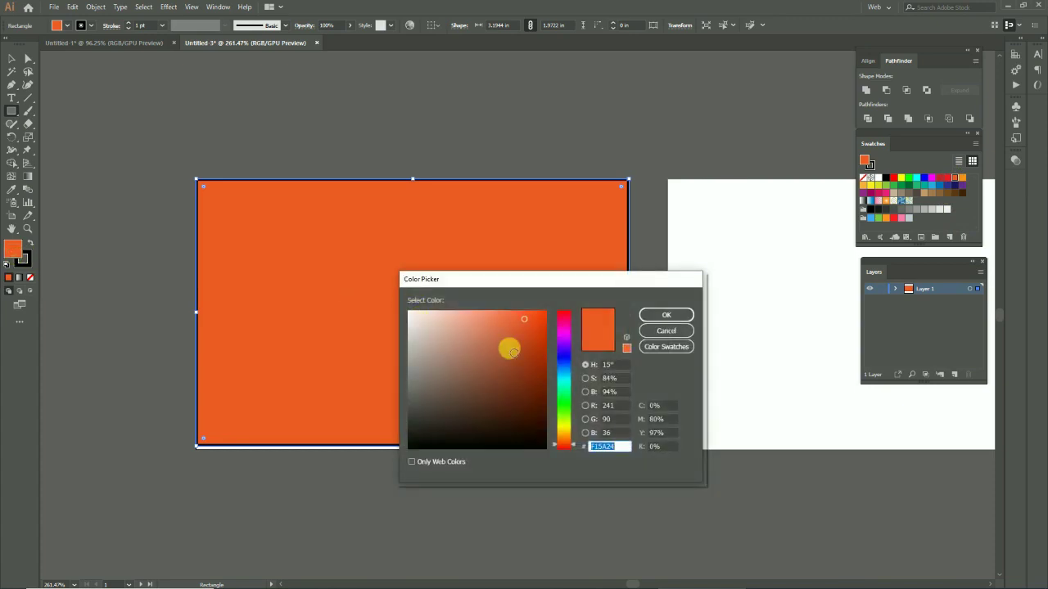
left_click(494, 361)
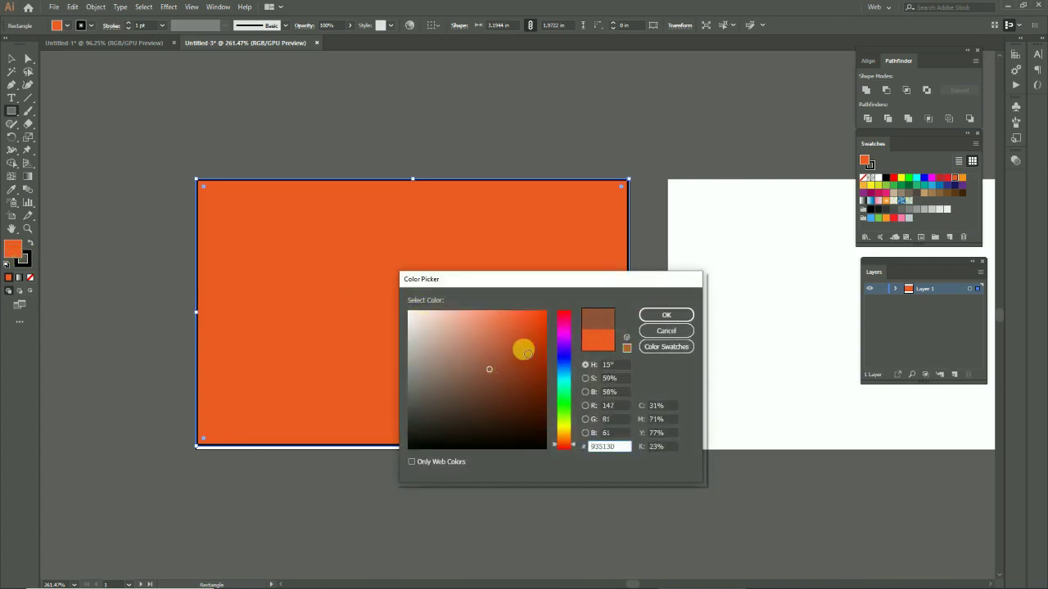
left_click(508, 348)
left_click(646, 315)
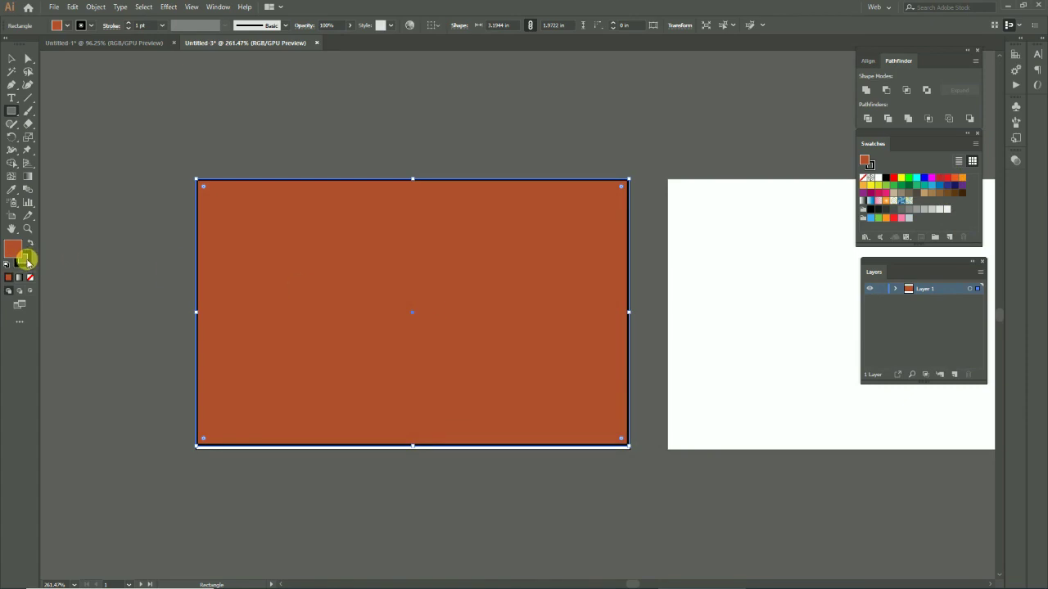
left_click(27, 260)
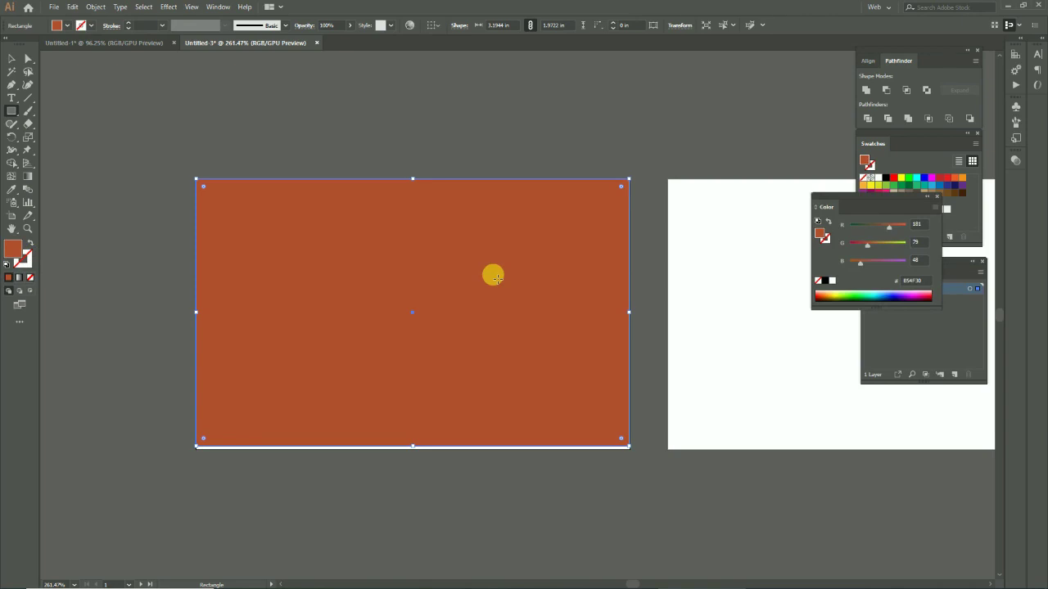
- Draw a slanted diagonal line across the card and adjust the rectangle's bottom edge
left_click(28, 97)
left_click_drag(449, 149, 337, 489)
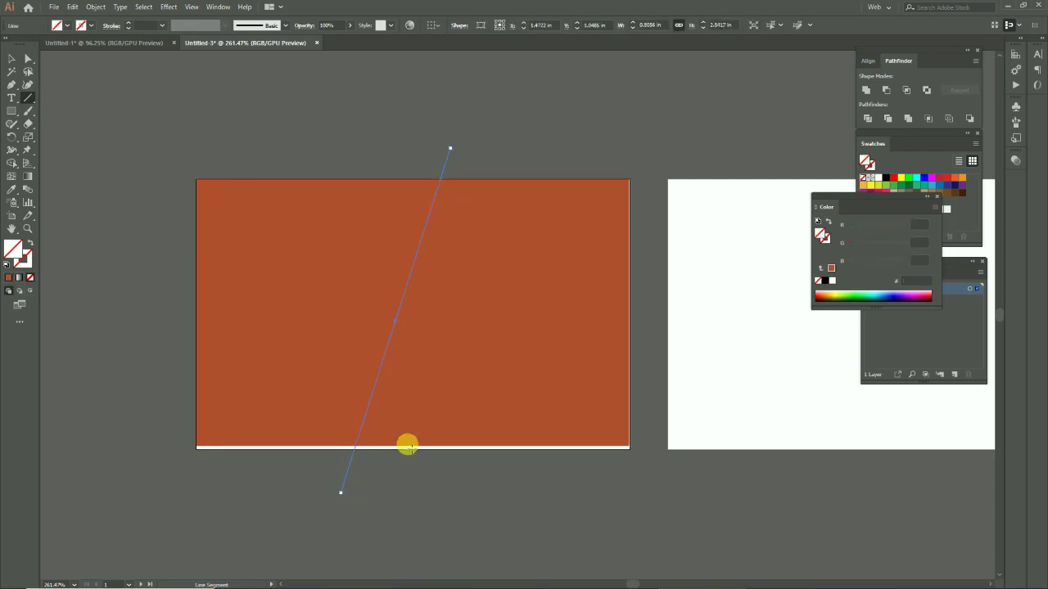
left_click(12, 58)
left_click(420, 406)
left_click_drag(412, 447, 414, 449)
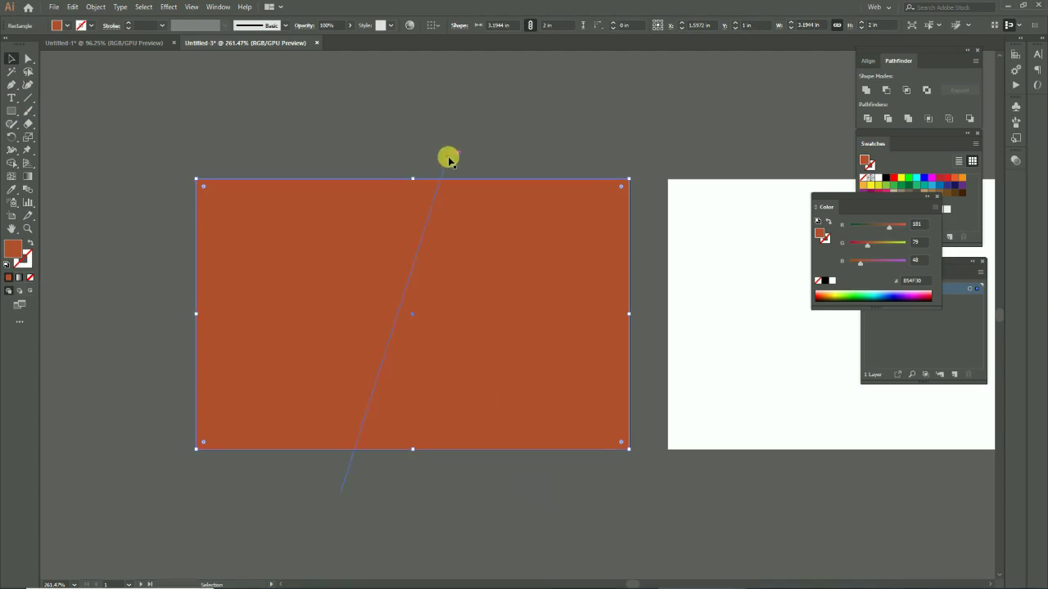
left_click(448, 154)
left_click(347, 192)
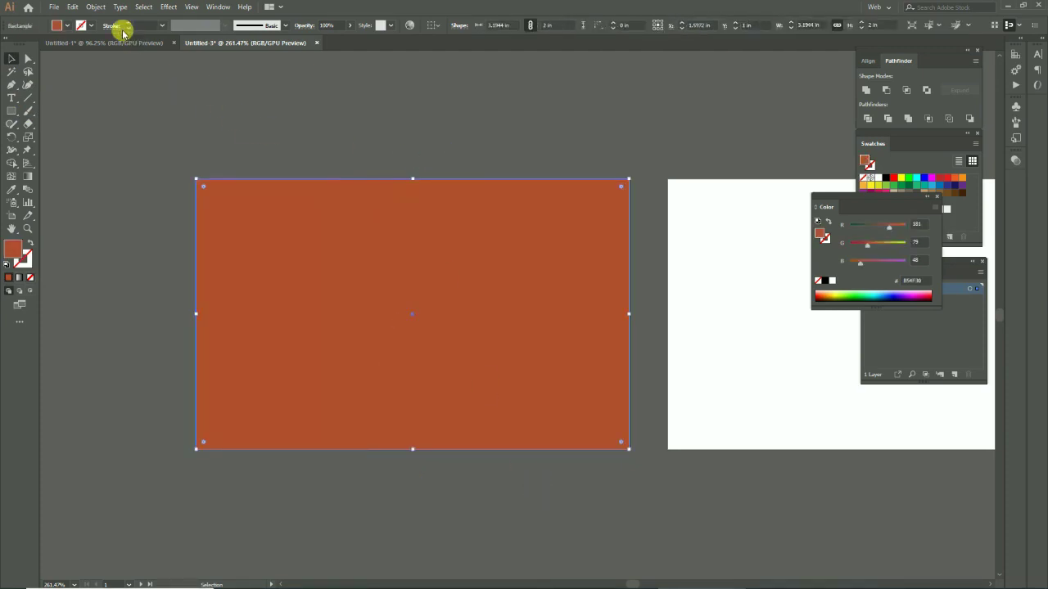
left_click(72, 7)
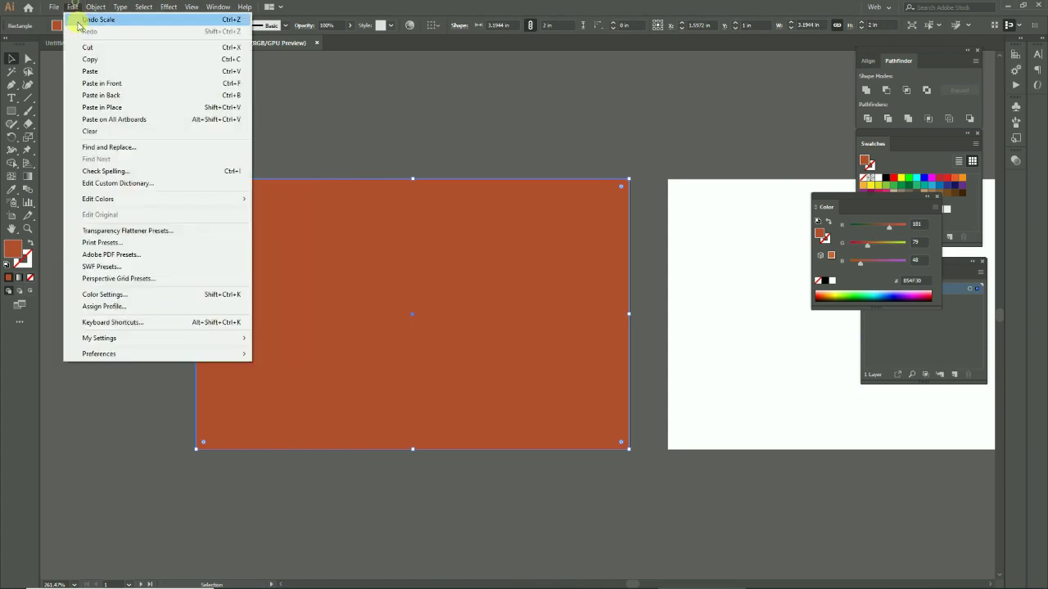
left_click(97, 109)
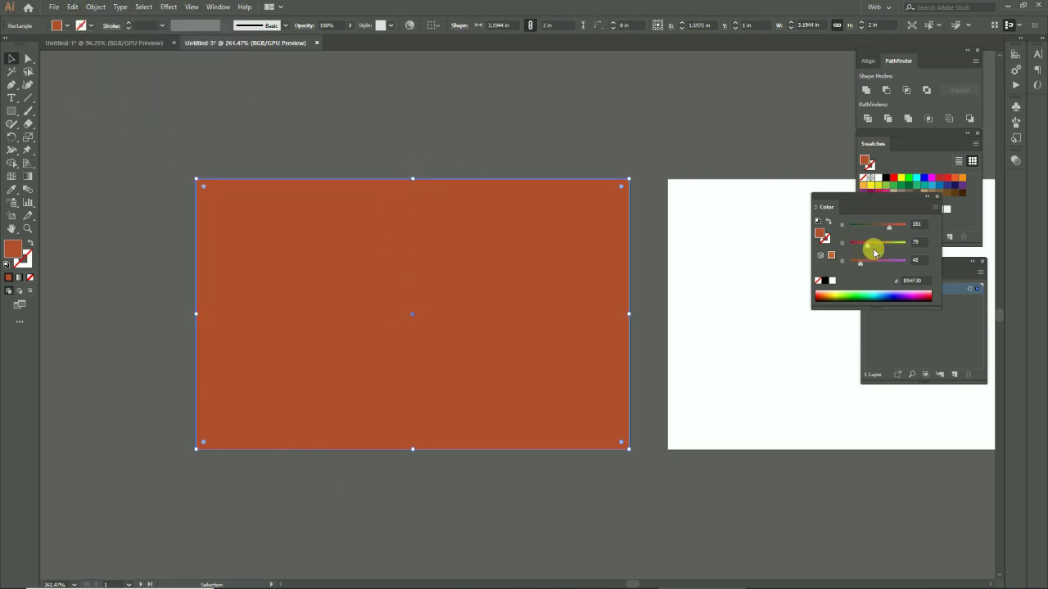
- Fill the rectangle green and split off the brown right part with Shape Builder
left_click(932, 187)
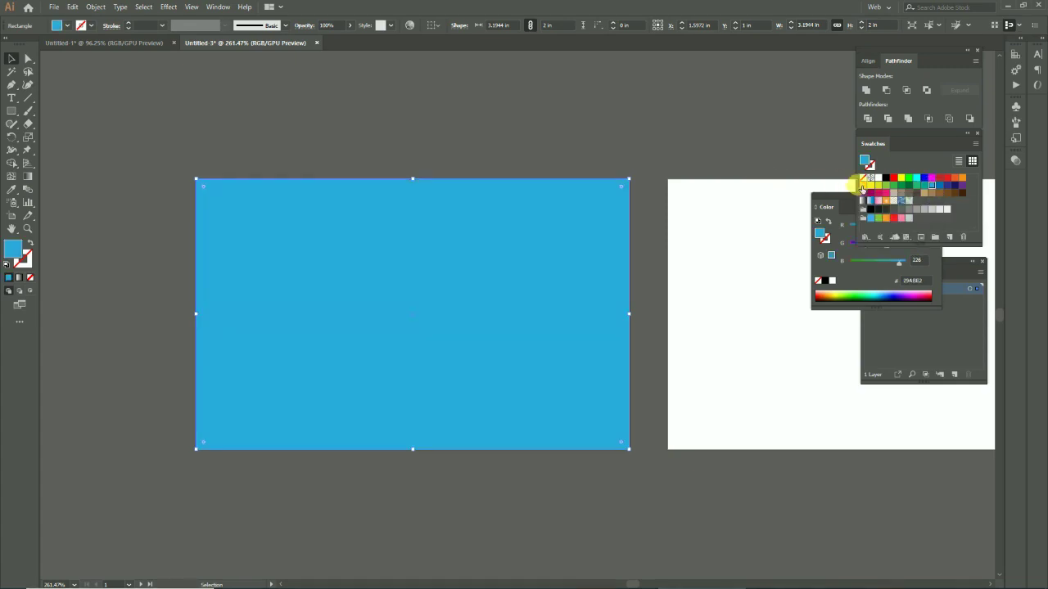
left_click(915, 186)
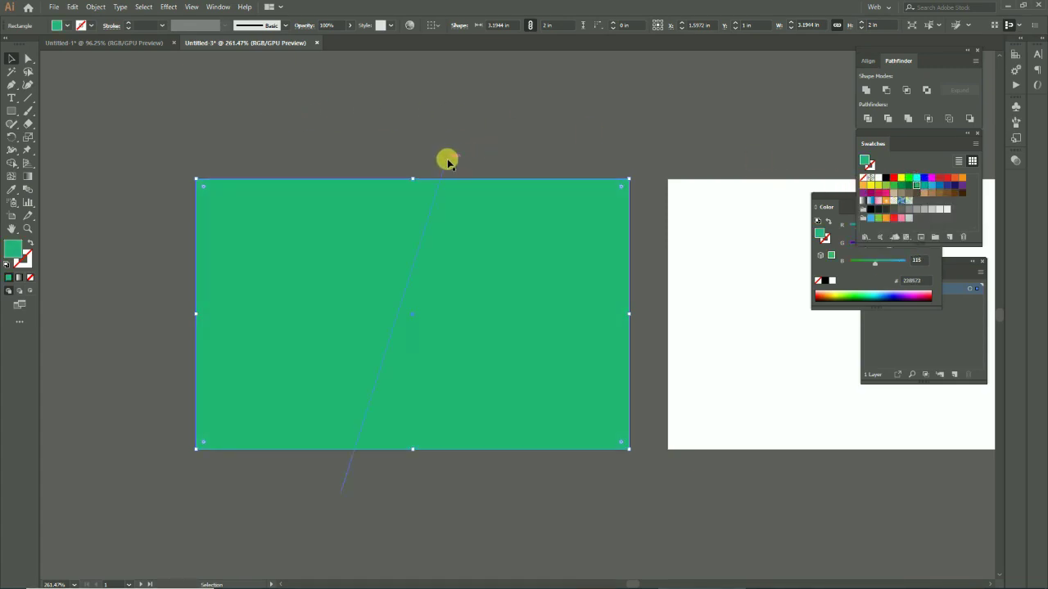
left_click(448, 161, "shift")
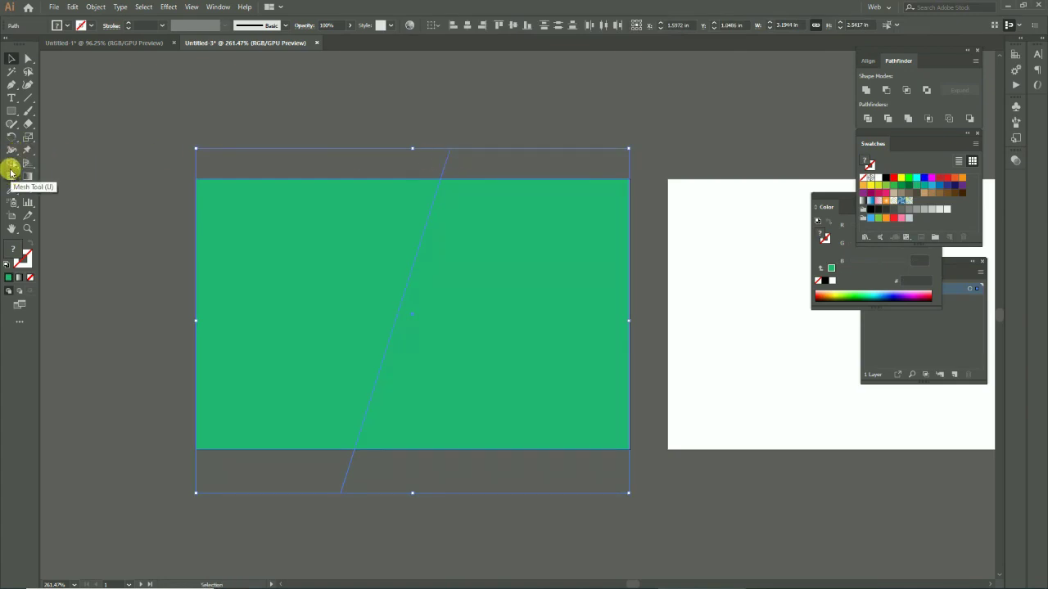
left_click(11, 163)
left_click(593, 255)
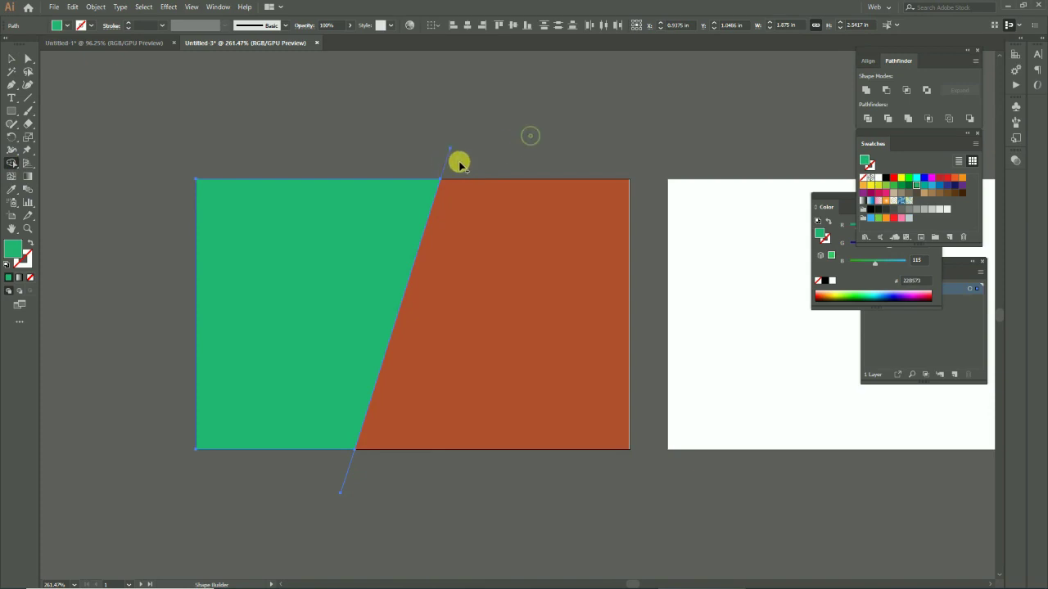
left_click(11, 62)
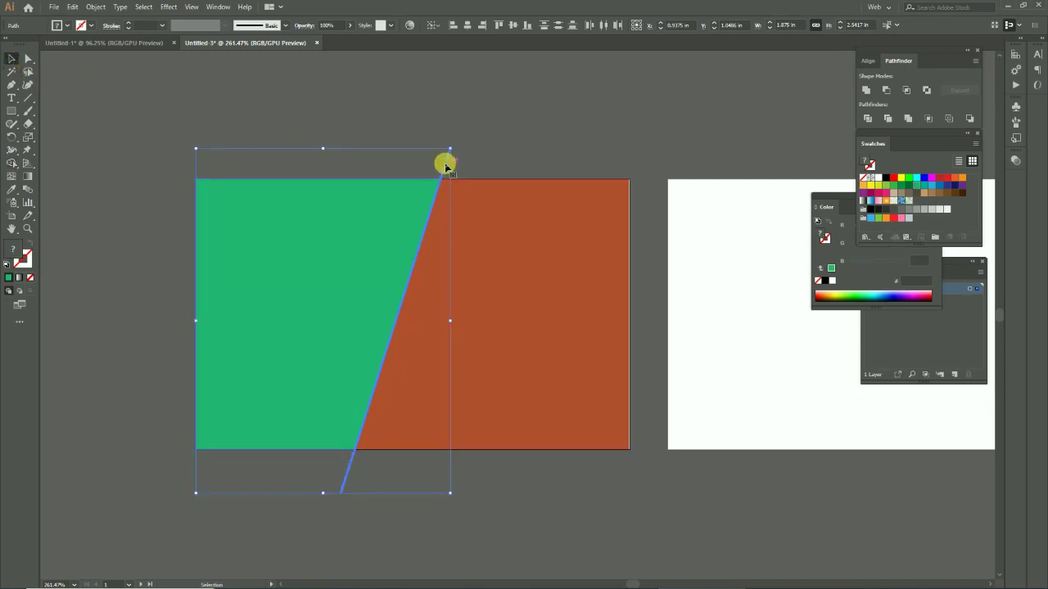
left_click(494, 147)
left_click(443, 173)
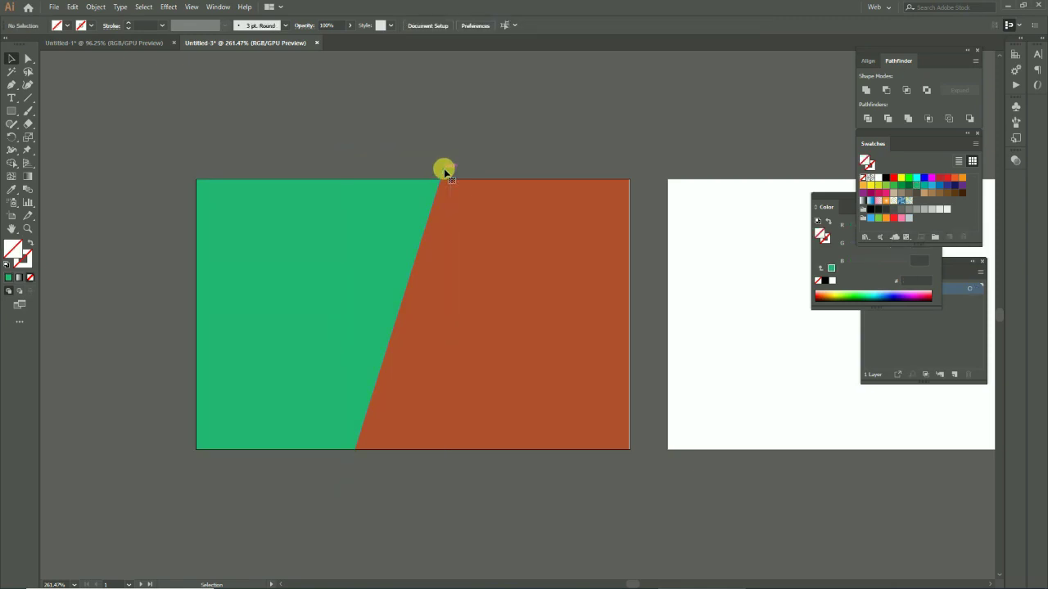
- Draw a grey bar across the card's top-right with rounded left corners
left_click(11, 110)
mouse_move(365, 192)
left_mouse_down()
mouse_move(370, 209)
mouse_move(629, 231)
left_mouse_up()
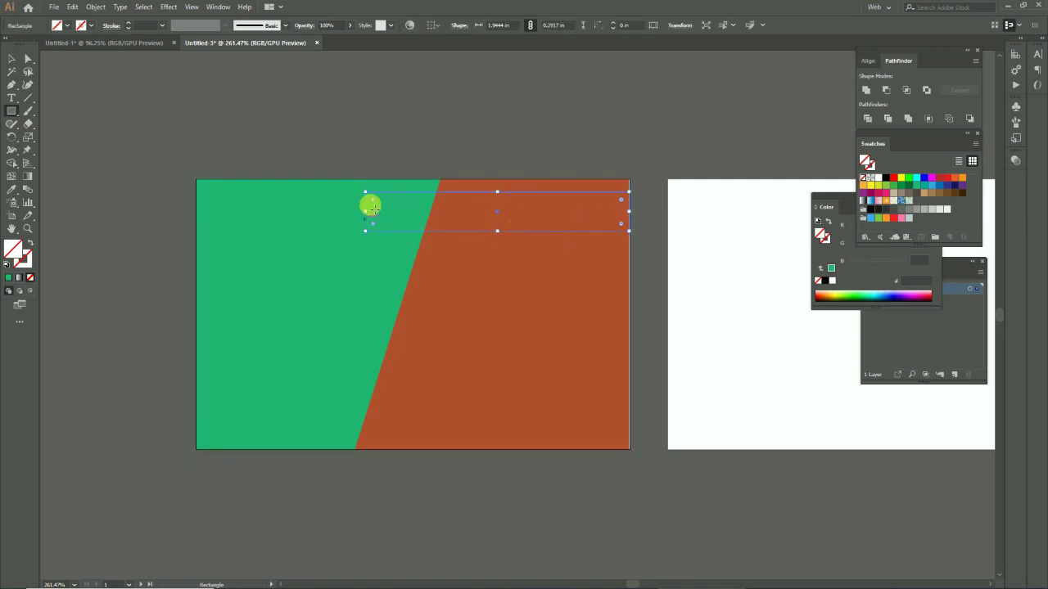
left_click(12, 58)
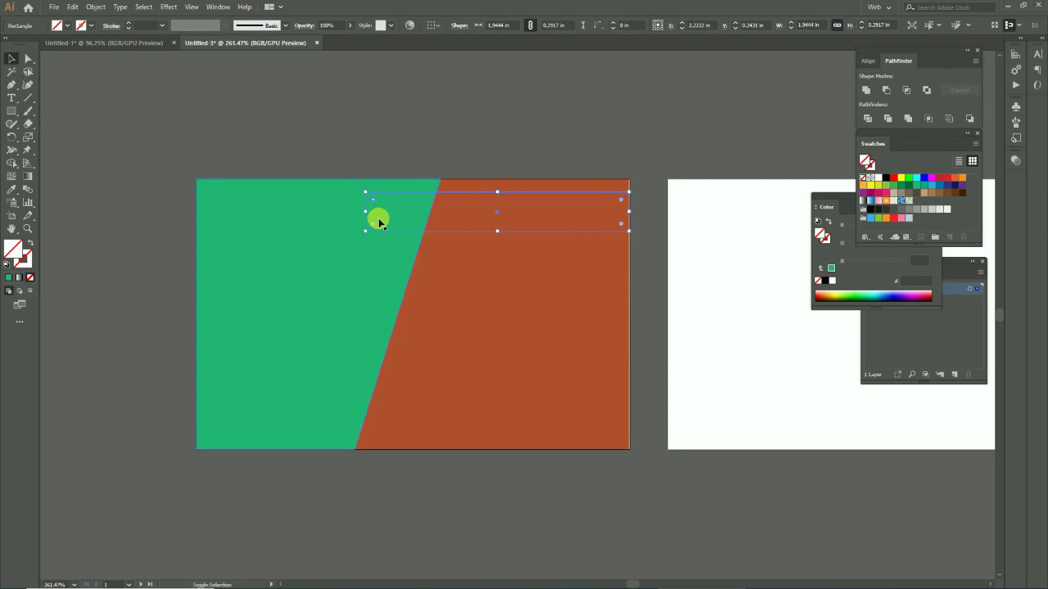
left_click_drag(373, 223, 411, 224)
double_click(19, 254)
left_click_drag(410, 342, 407, 369)
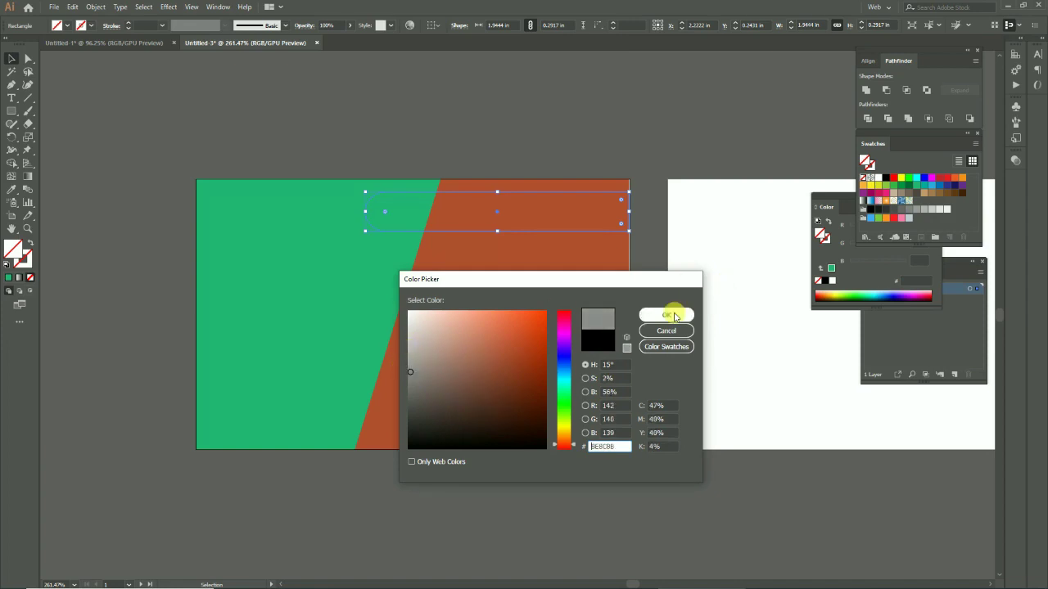
left_click(666, 314)
left_click(639, 136)
- Set the fill colour to bright yellow #FCFC08
double_click(14, 253)
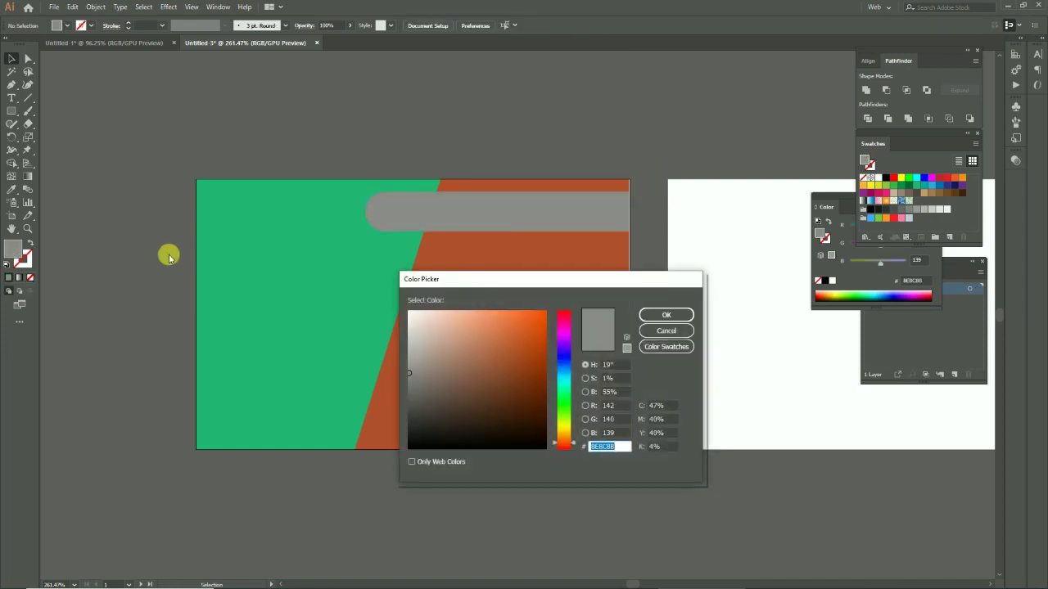
left_click_drag(564, 352, 564, 342)
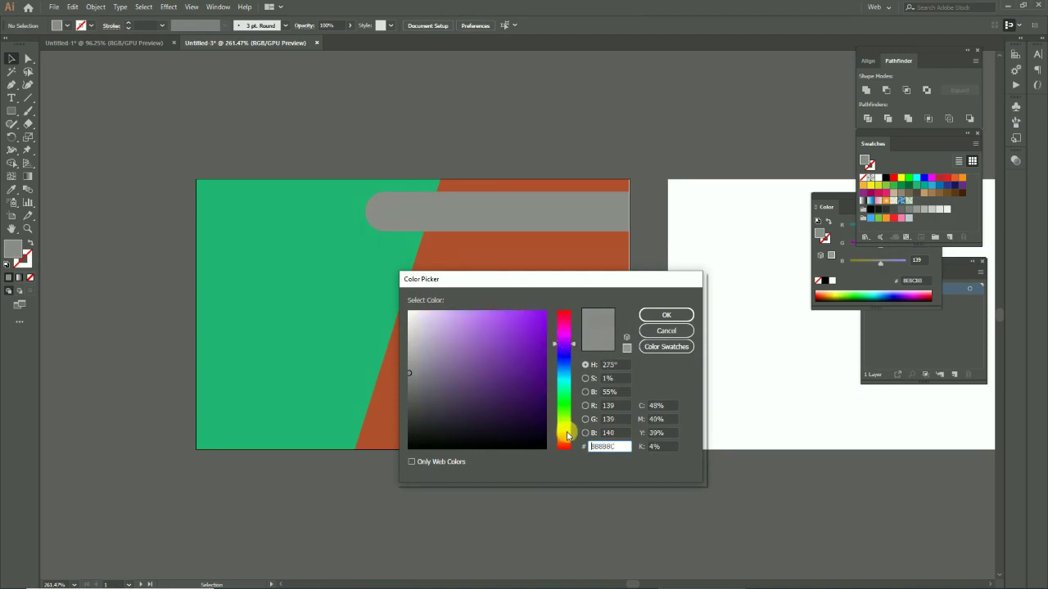
left_click(564, 426)
left_click(544, 312)
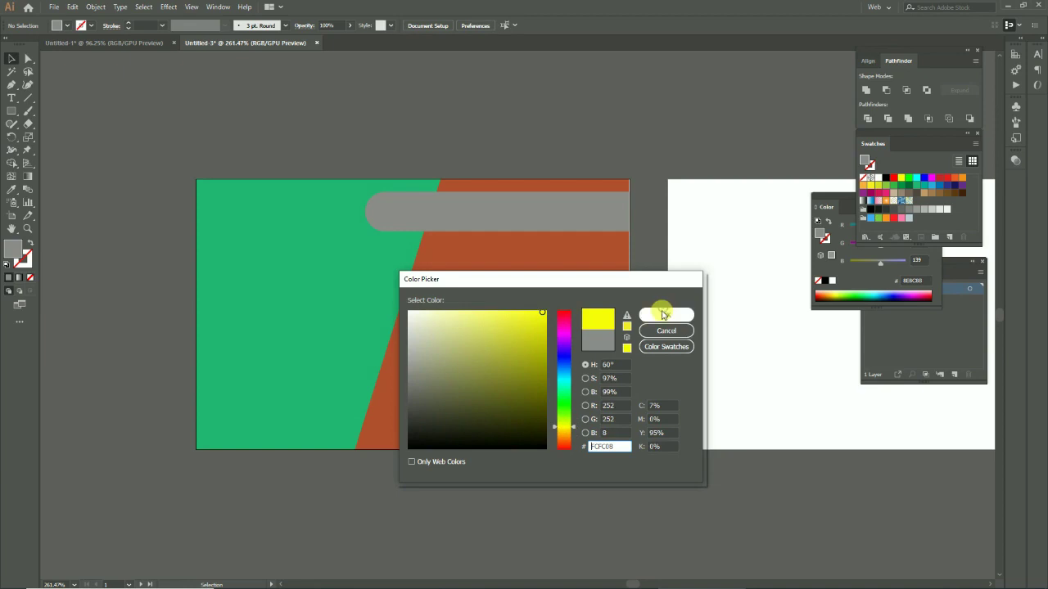
left_click(667, 314)
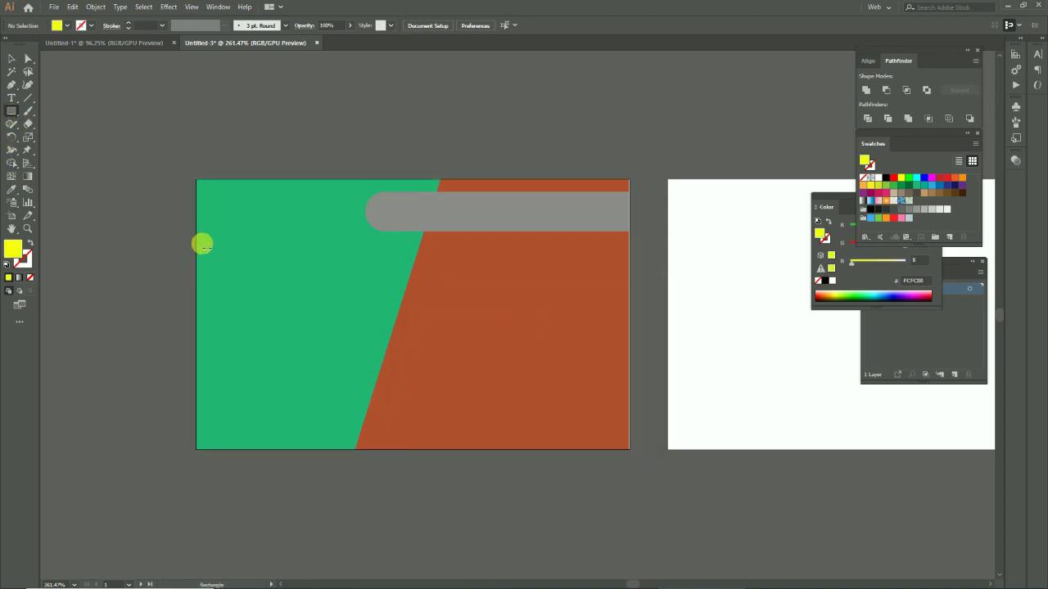
- Draw a yellow stripe across the card and duplicate it into several stripes
left_click_drag(197, 244, 629, 277)
left_click(10, 59)
left_click_drag(367, 266, 369, 318)
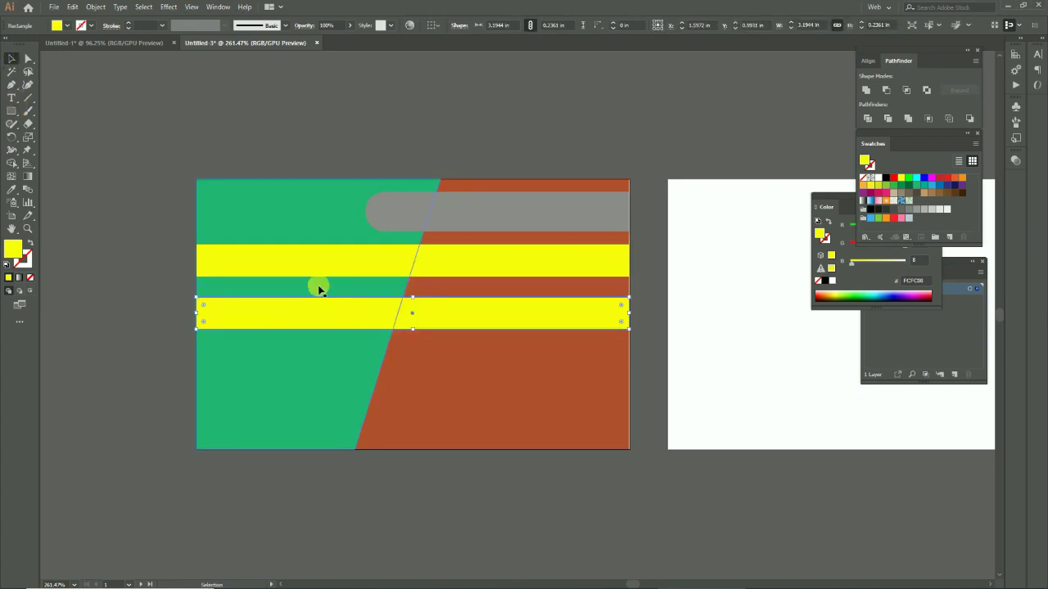
key("ctrl+d")
key("ctrl+d")
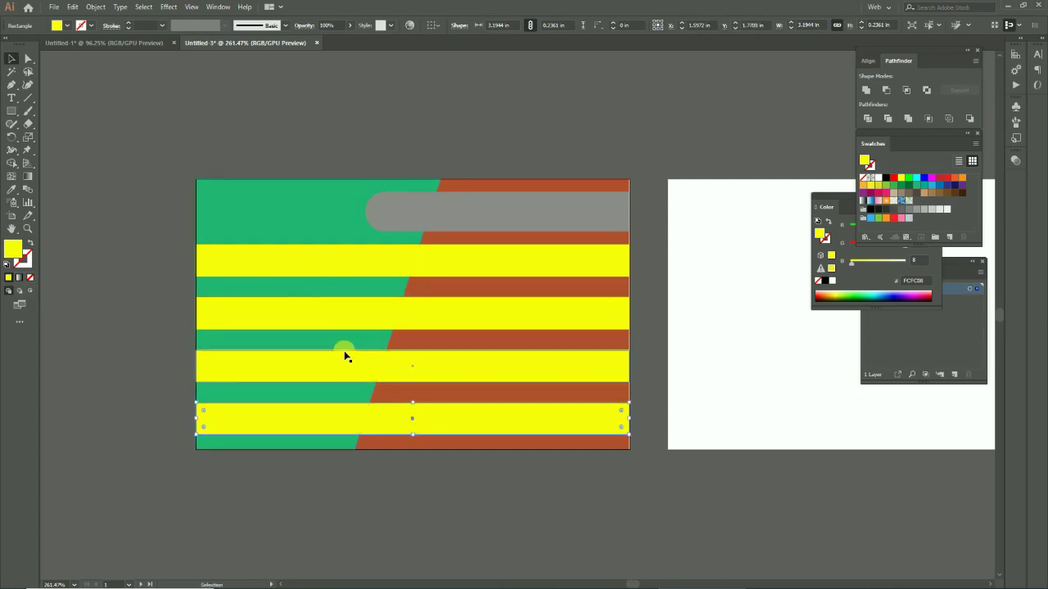
- Unite the yellow stripes with the green block and fill the result orange
left_click(296, 275)
left_click(293, 315, "shift")
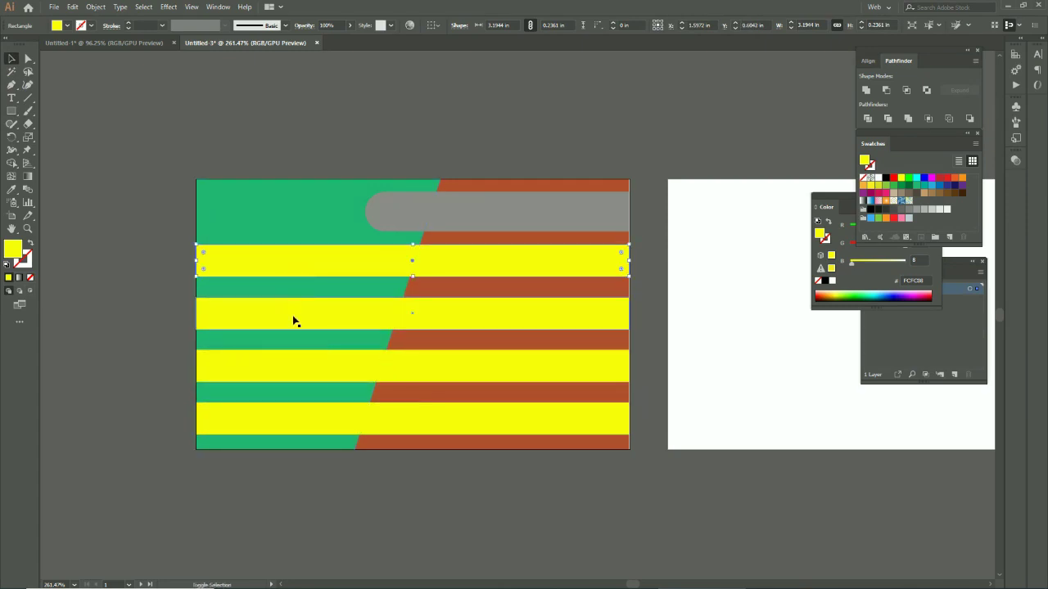
left_click(291, 367, "shift")
left_click(276, 432, "shift")
left_click(259, 223, "shift")
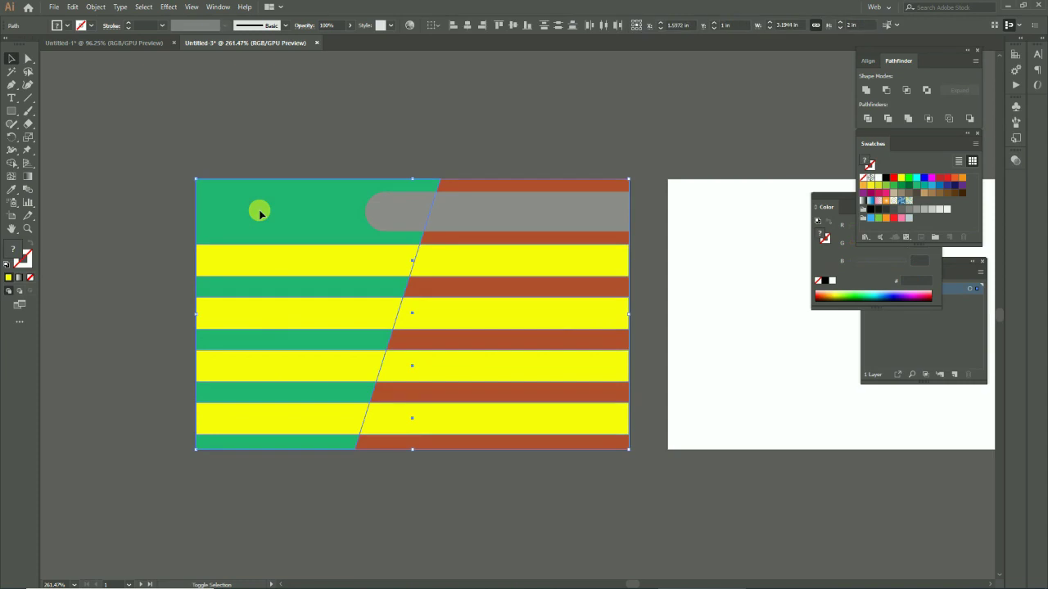
left_click(867, 91)
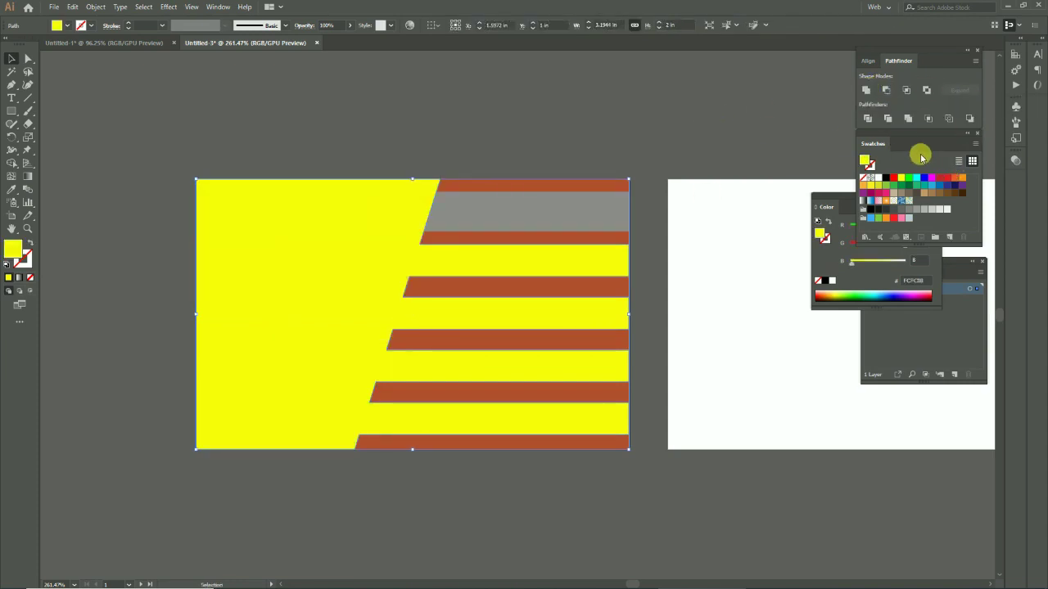
left_click(954, 177)
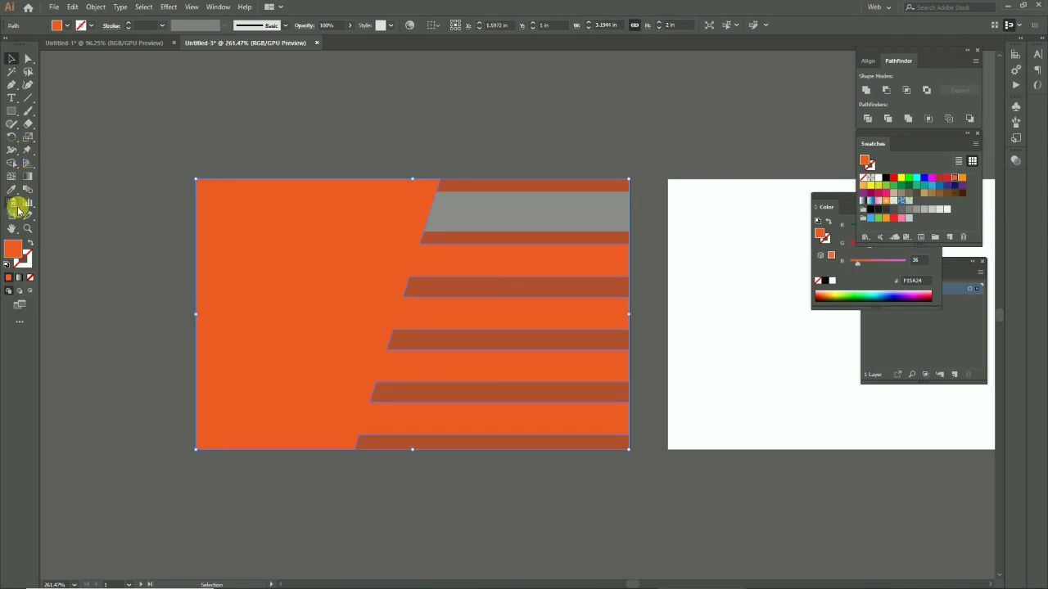
double_click(14, 249)
mouse_move(483, 334)
left_mouse_down()
mouse_move(493, 346)
mouse_move(477, 383)
mouse_move(534, 326)
left_mouse_up()
left_click(667, 331)
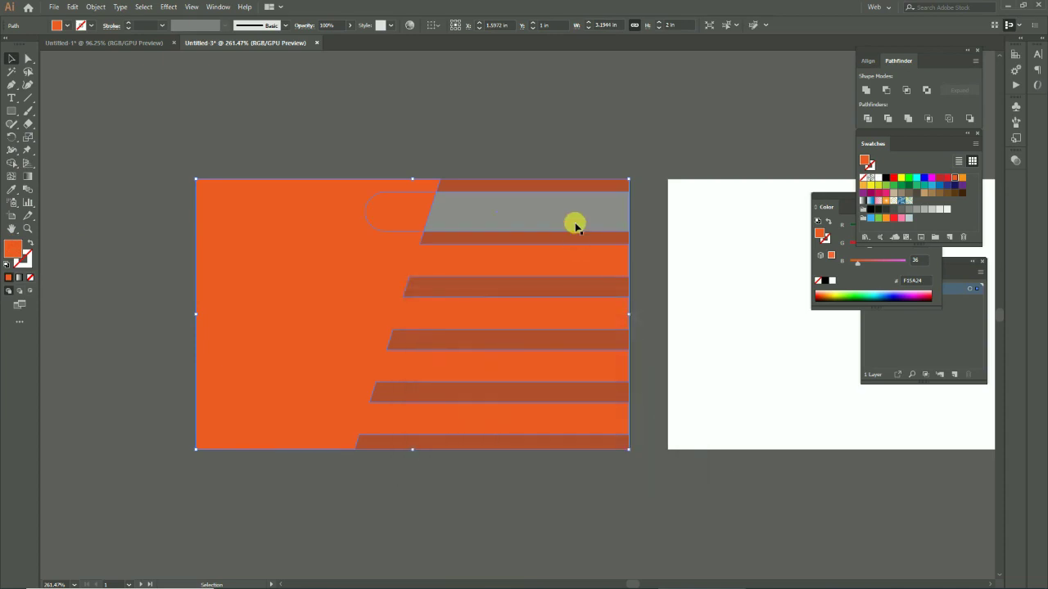
- Bring the grey rounded bar to the front
left_click(451, 210)
right_click(455, 209)
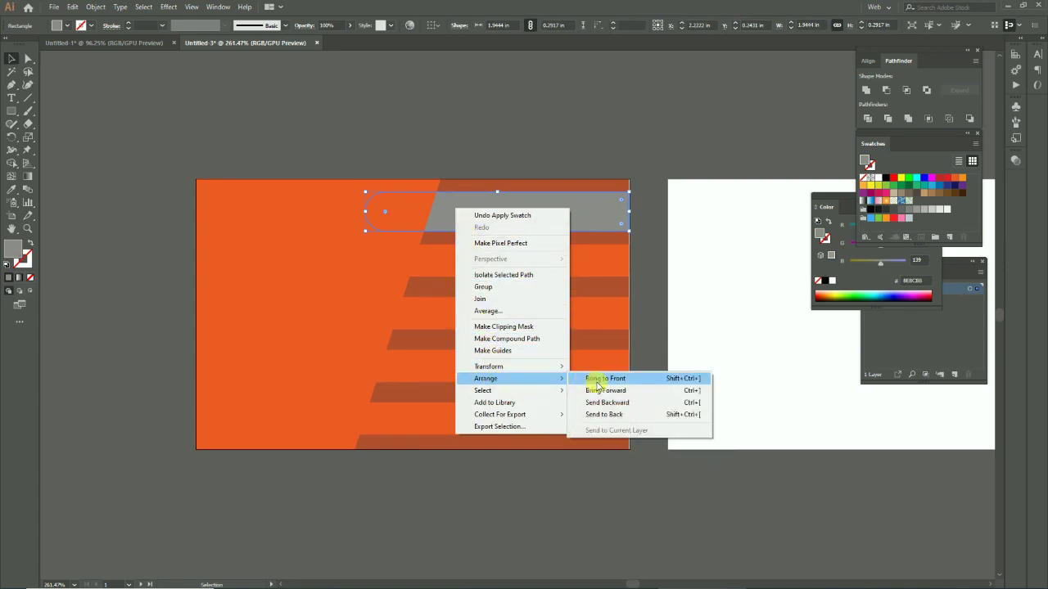
left_click(596, 382)
- Recolour the stripes dark purple #62223E
left_click(622, 185)
double_click(12, 249)
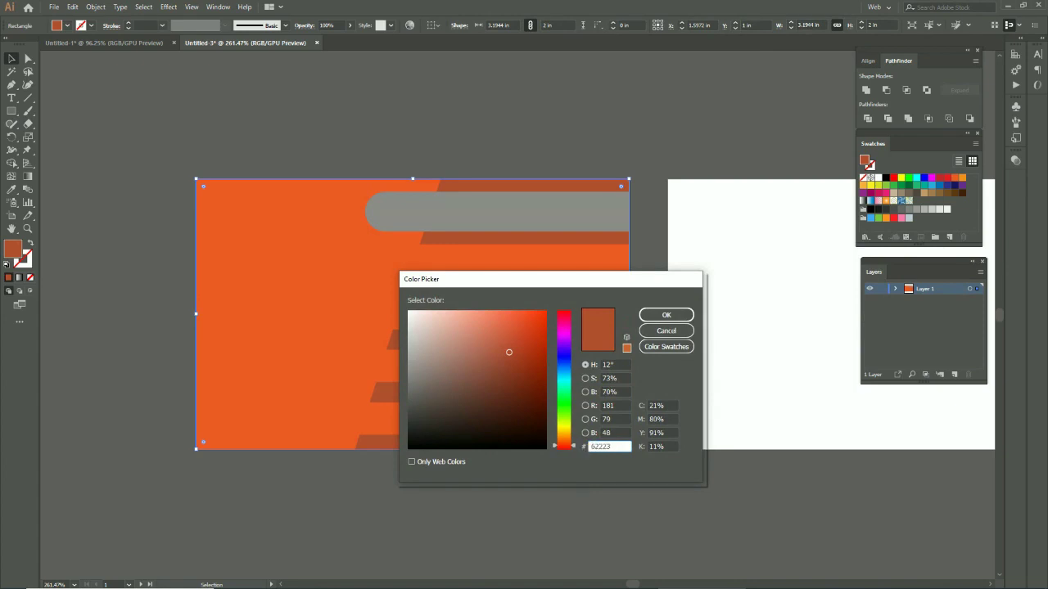
left_click(666, 315)
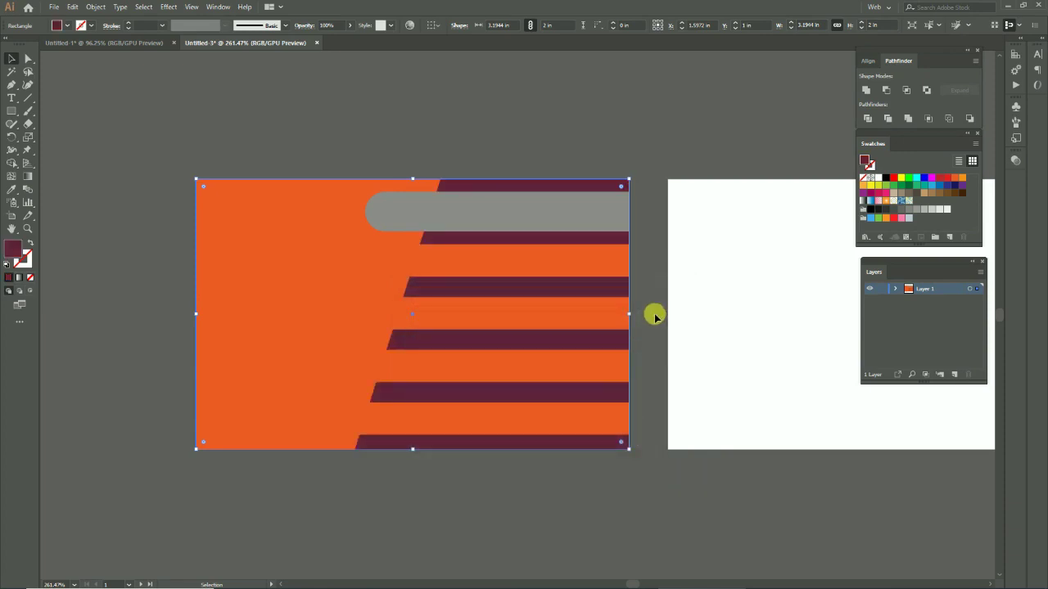
key("ctrl")
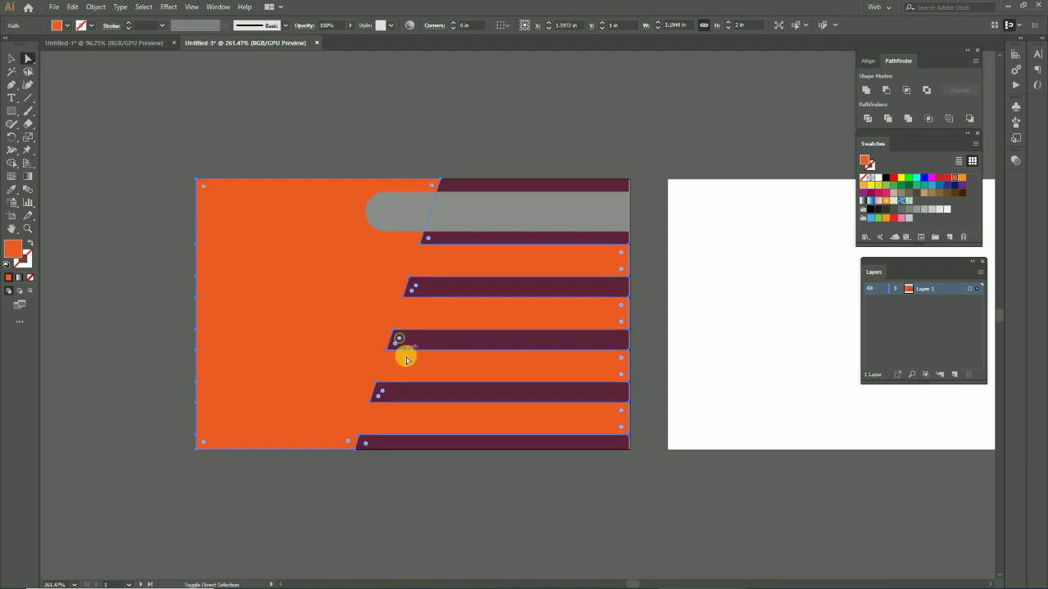
- Round the corners of the orange shape and stripes with the live corner widgets
left_click_drag(367, 446, 363, 448)
left_click_drag(417, 289, 428, 301)
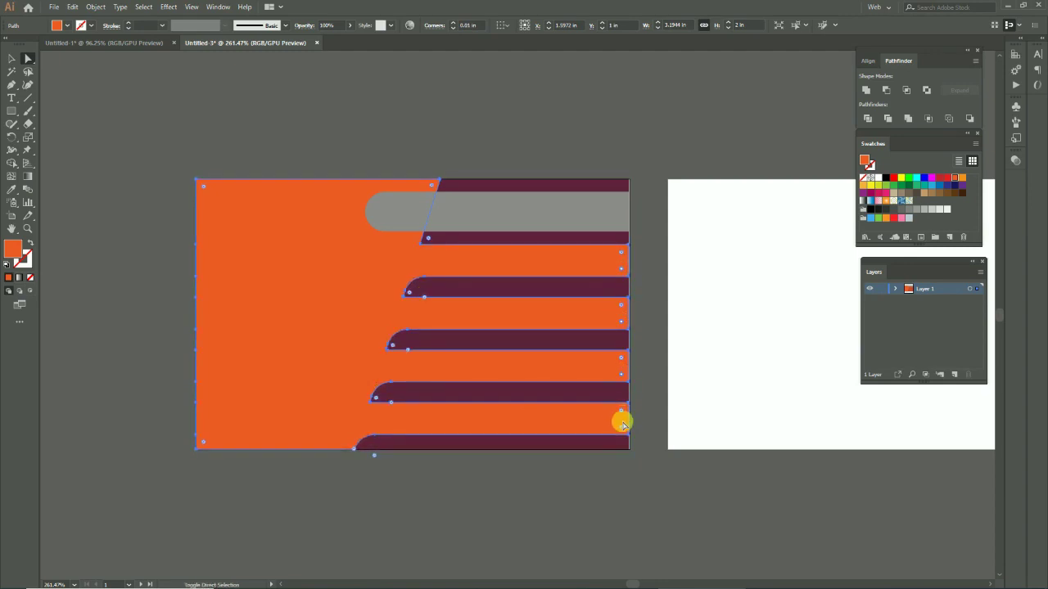
mouse_move(619, 428)
left_mouse_down()
mouse_move(616, 436)
mouse_move(608, 413)
left_mouse_up()
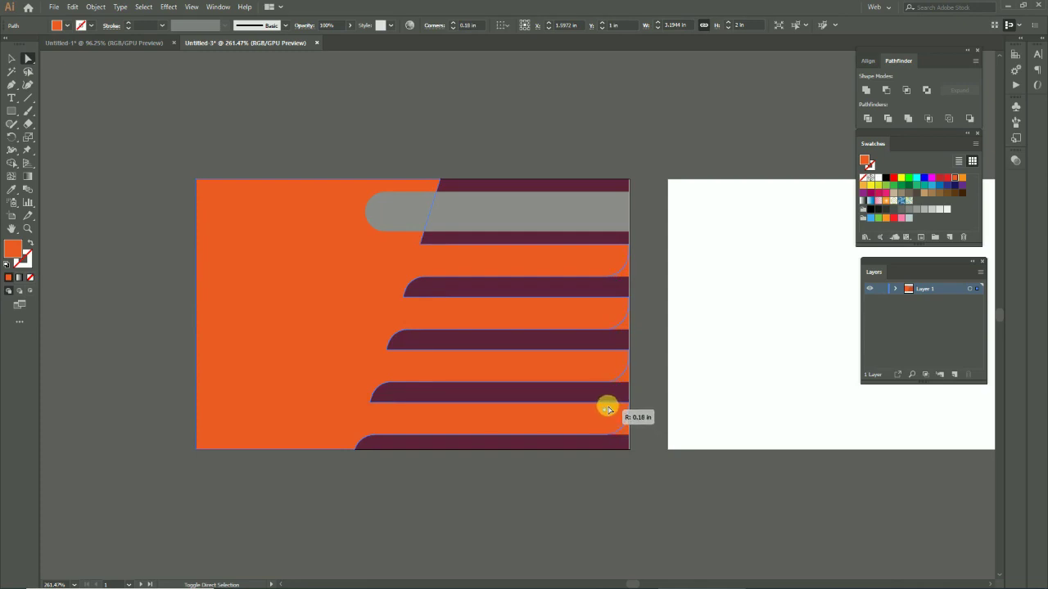
left_click(737, 479)
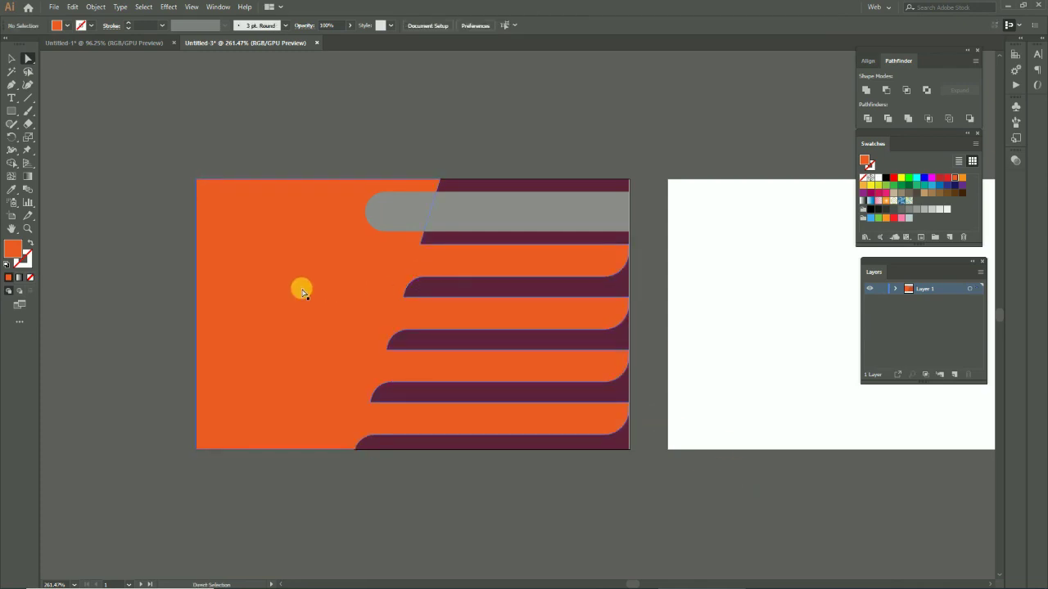
left_click(421, 243)
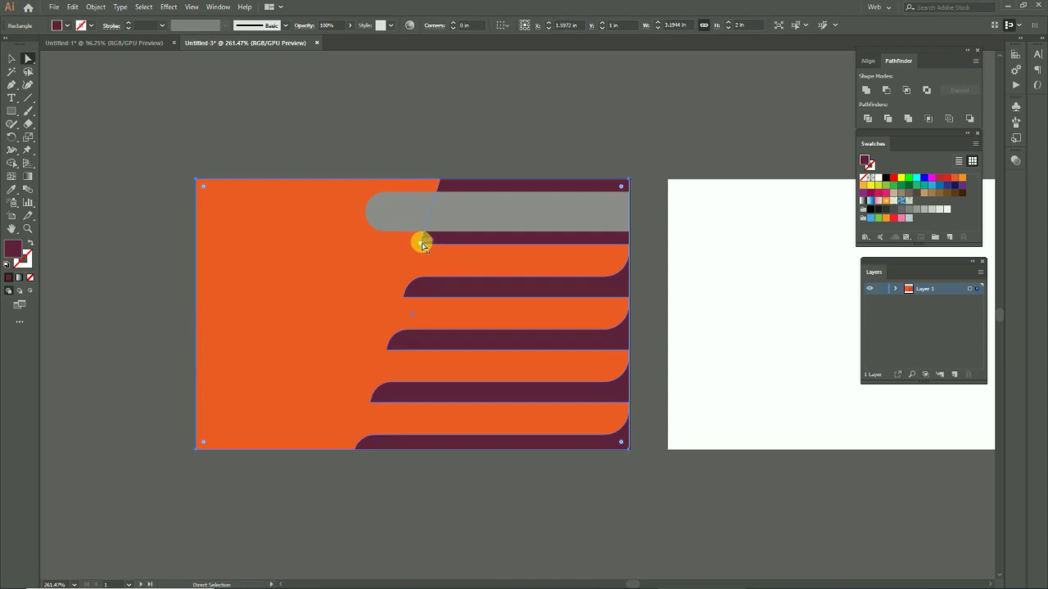
mouse_move(423, 245)
left_mouse_down()
mouse_move(438, 243)
mouse_move(398, 251)
left_mouse_up()
left_click(409, 236)
left_click_drag(428, 183, 402, 208)
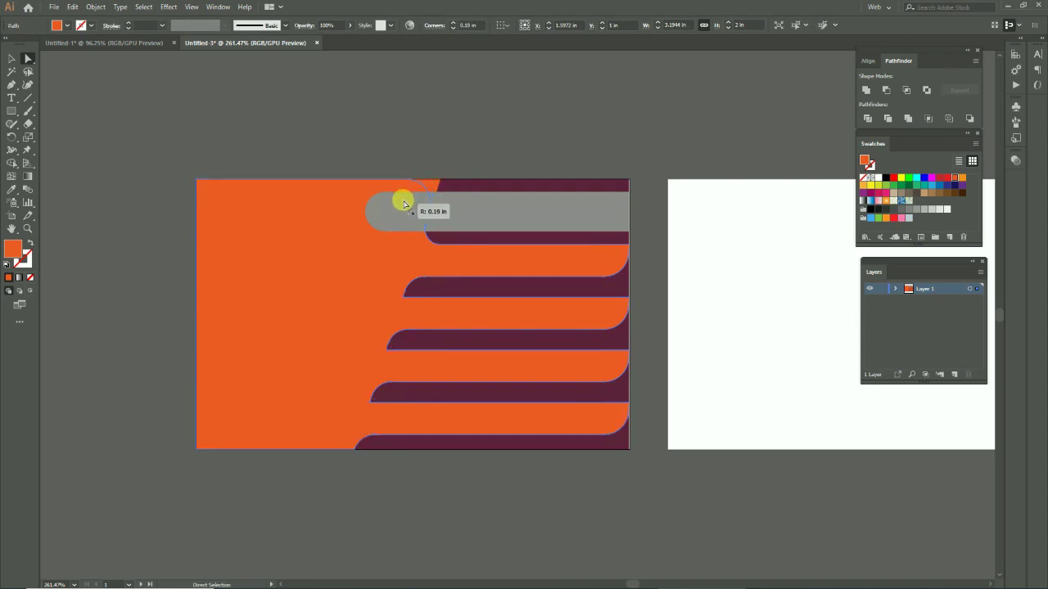
- Paste the Wolverine logo and place it at the card's top-left
key("ctrl+shift+a")
key("ctrl+v")
mouse_move(254, 247)
left_mouse_down()
mouse_move(271, 278)
mouse_move(281, 266)
left_mouse_up()
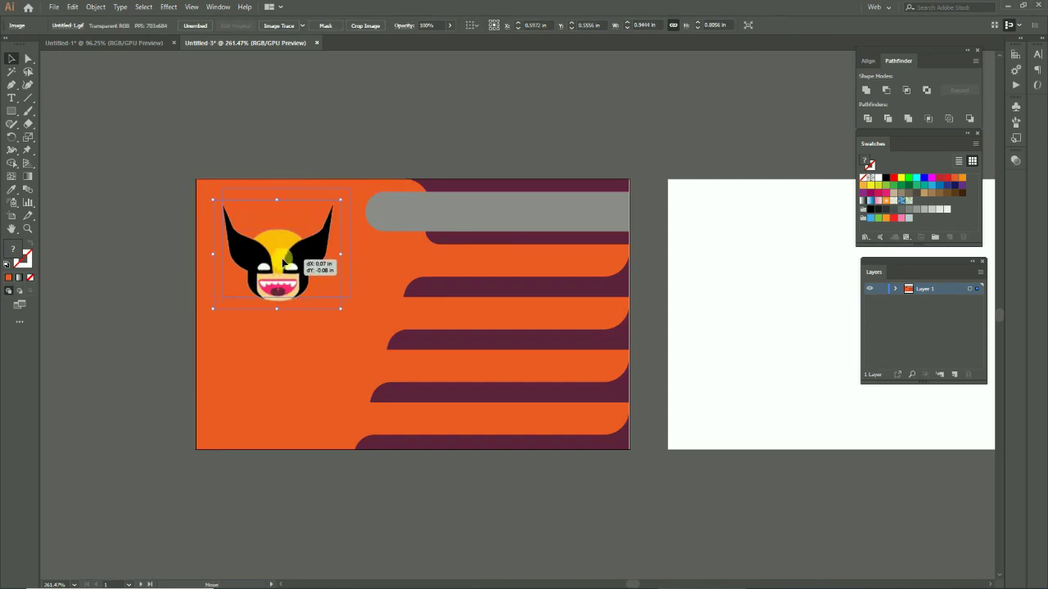
- Shrink the home, phone, mail and web icon column and place it below the logo
left_click(127, 166)
left_click(263, 329)
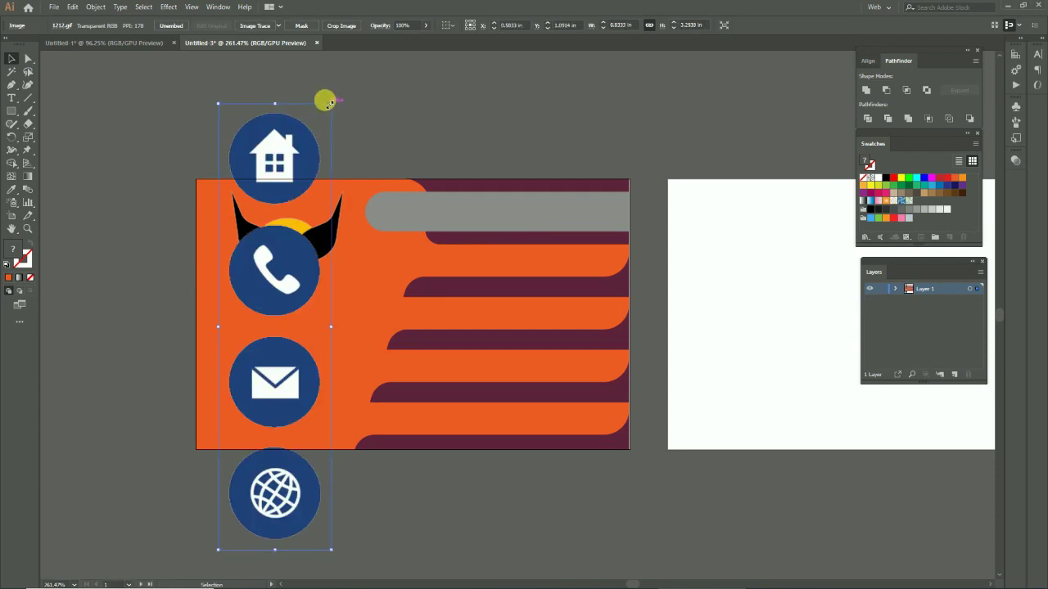
mouse_move(327, 101)
left_mouse_down()
mouse_move(254, 335)
mouse_move(252, 420)
mouse_move(246, 302)
left_mouse_up()
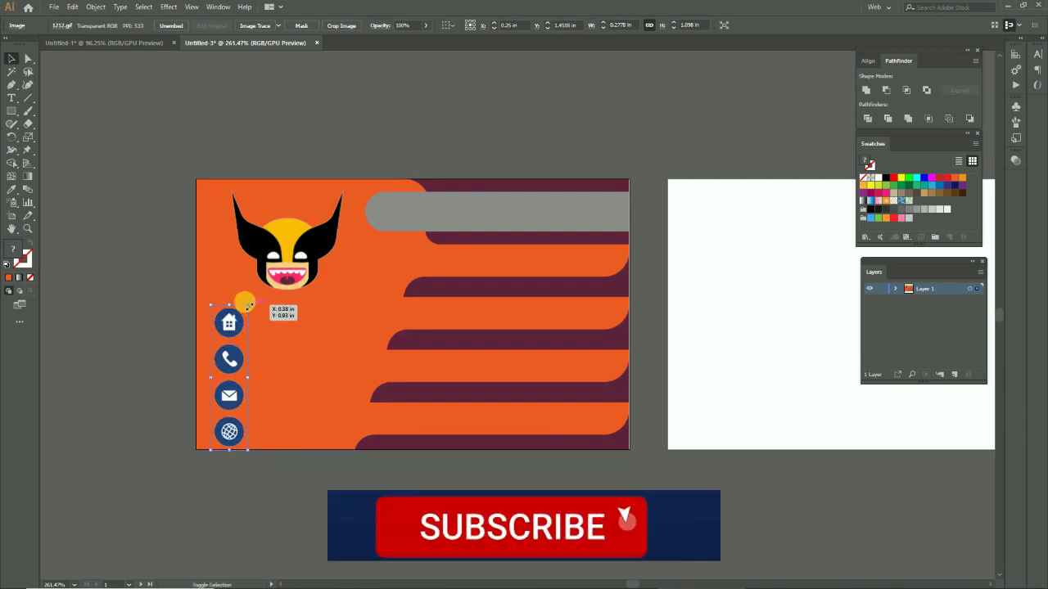
mouse_move(245, 303)
left_mouse_down()
mouse_move(243, 326)
mouse_move(234, 317)
left_mouse_up()
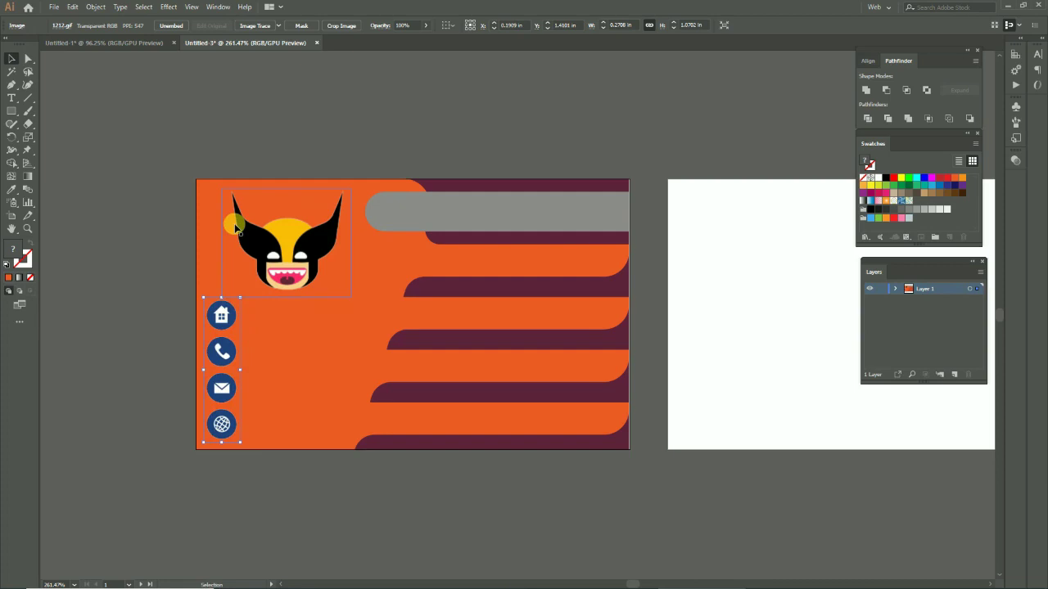
left_click(11, 97)
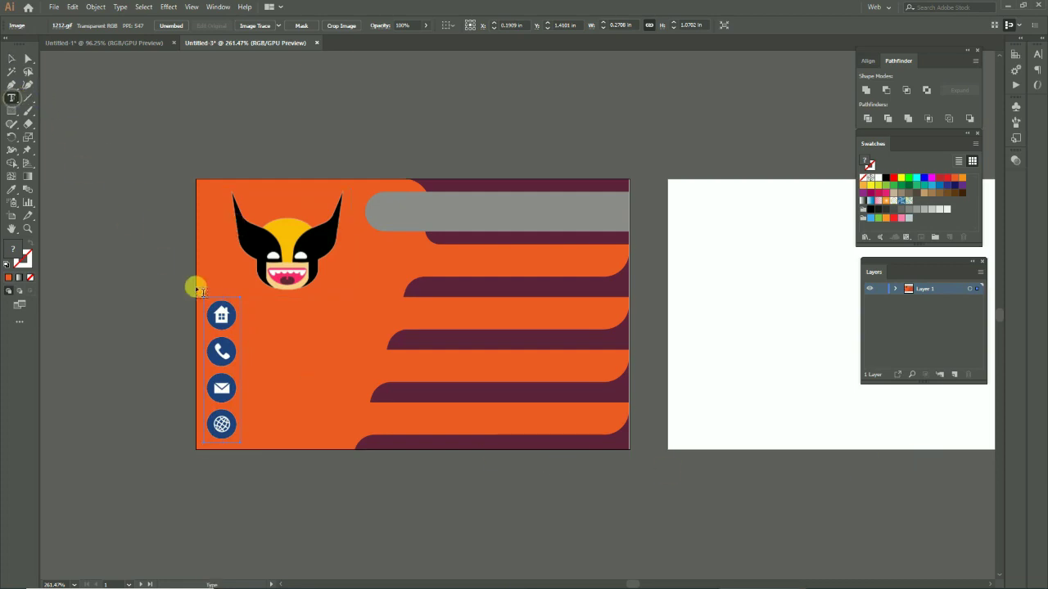
- Type the street address beside the home icon and make it white
left_click(259, 310)
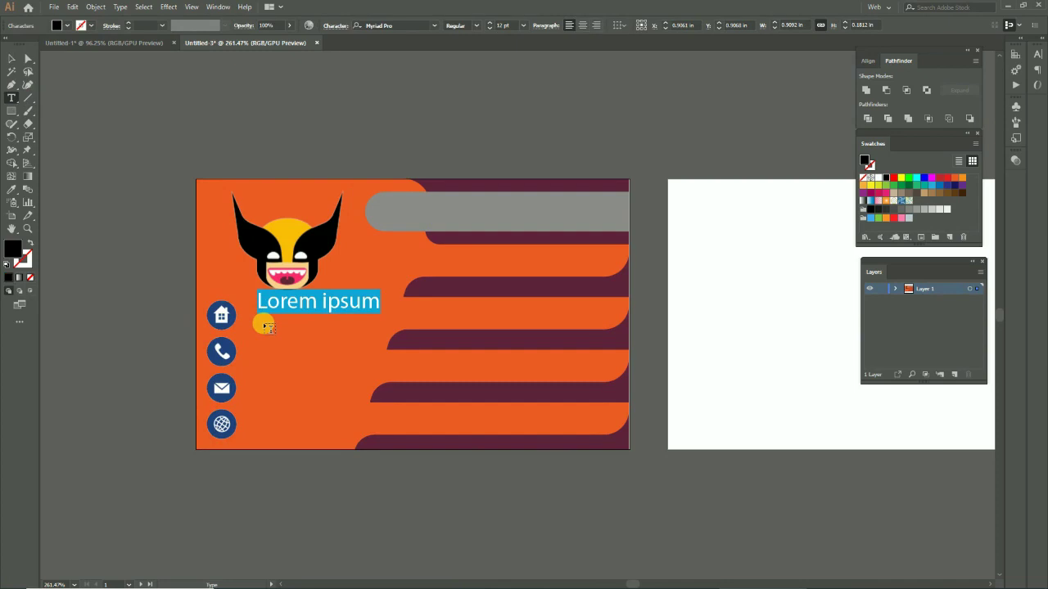
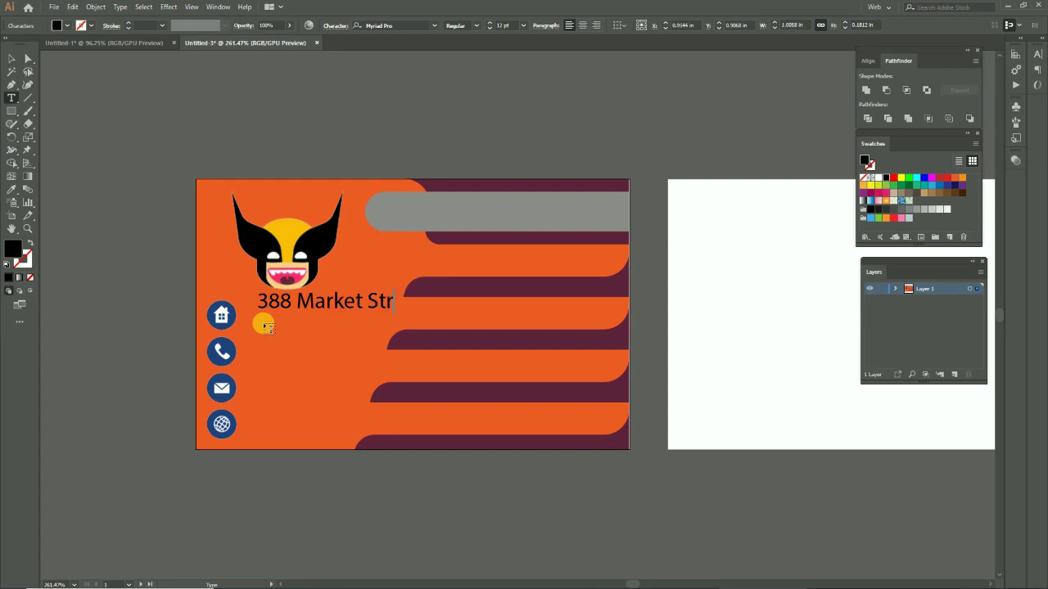
left_click(4, 66)
left_click_drag(306, 303, 296, 317)
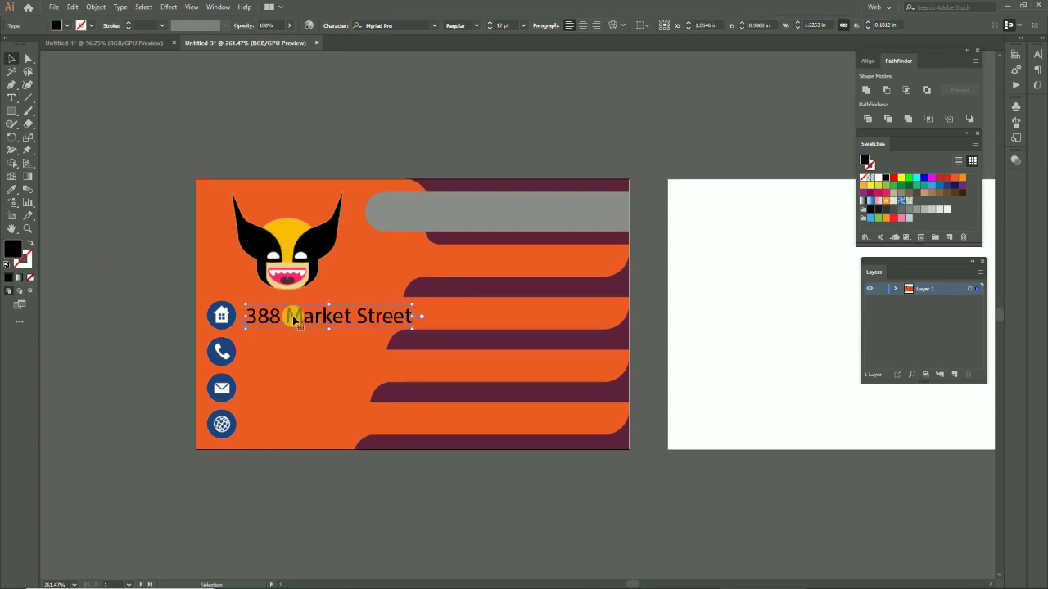
double_click(12, 248)
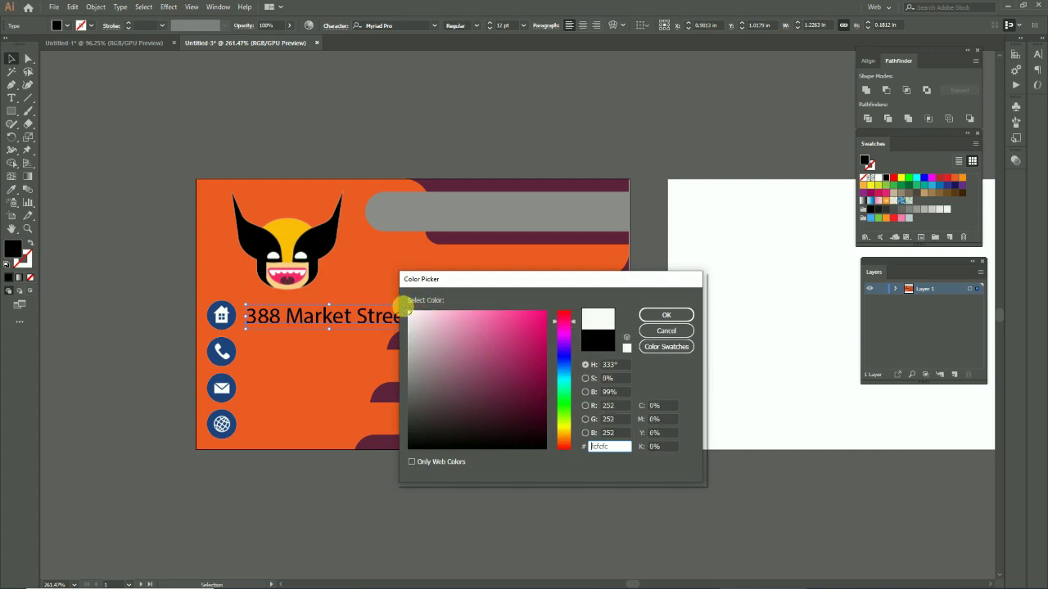
left_click(666, 316)
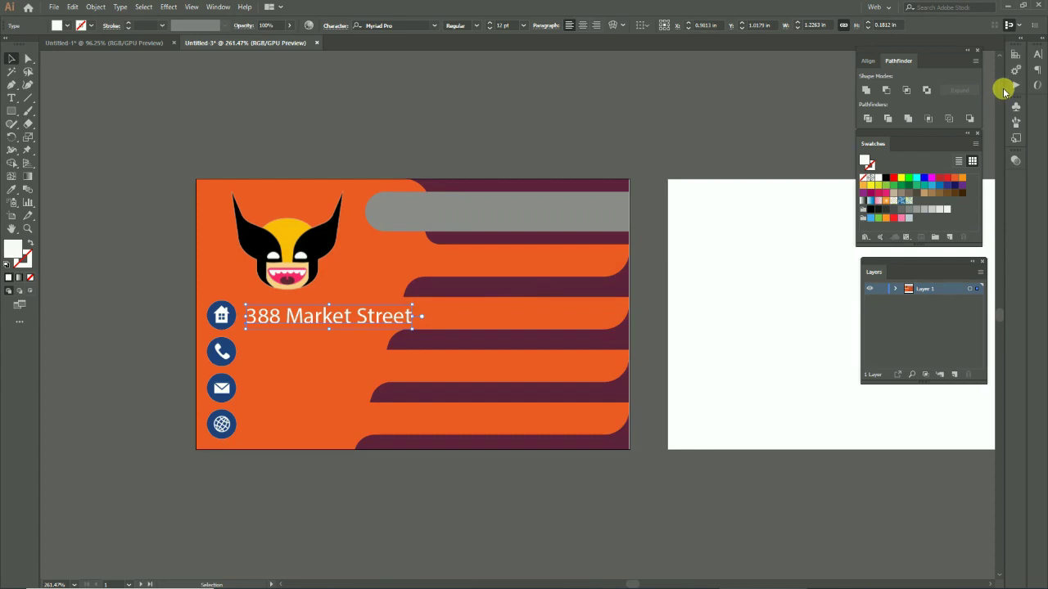
- Set the address font to Cooper Black at 9 pt, aligned with the icon
left_click(1037, 55)
left_click(956, 67)
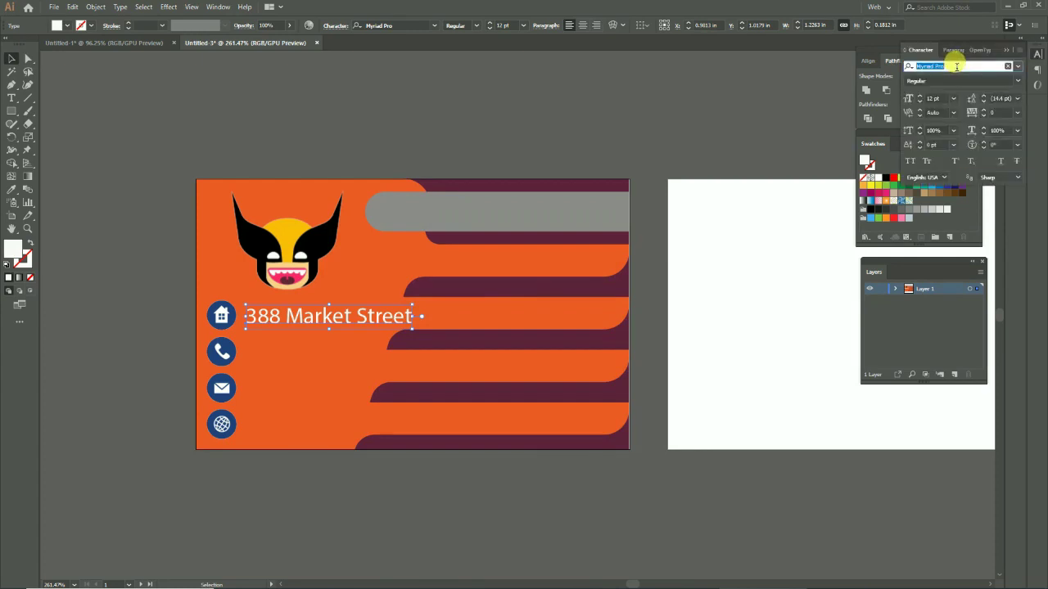
type("coop")
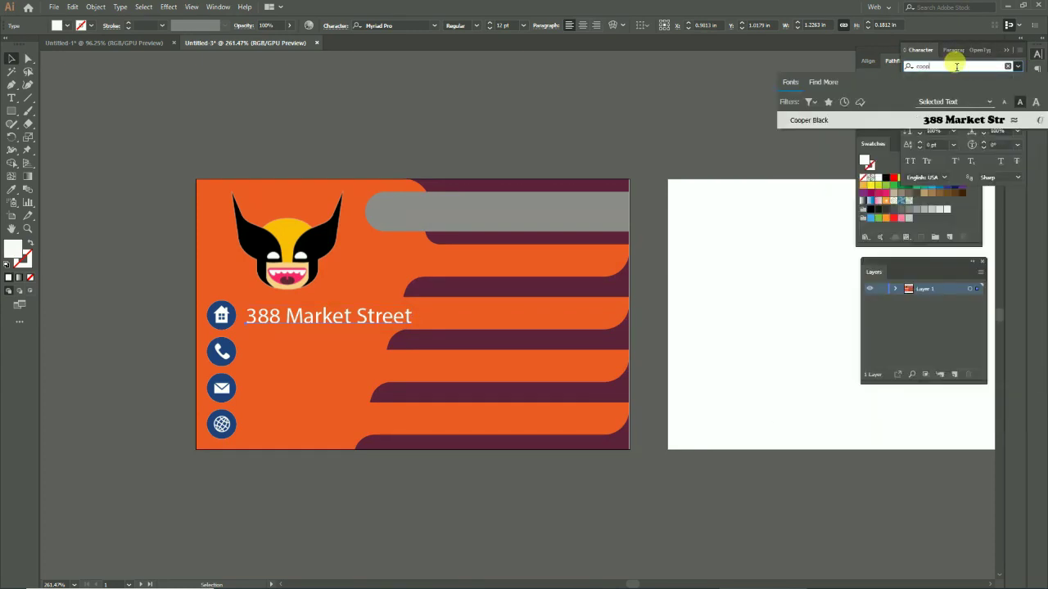
left_click(852, 120)
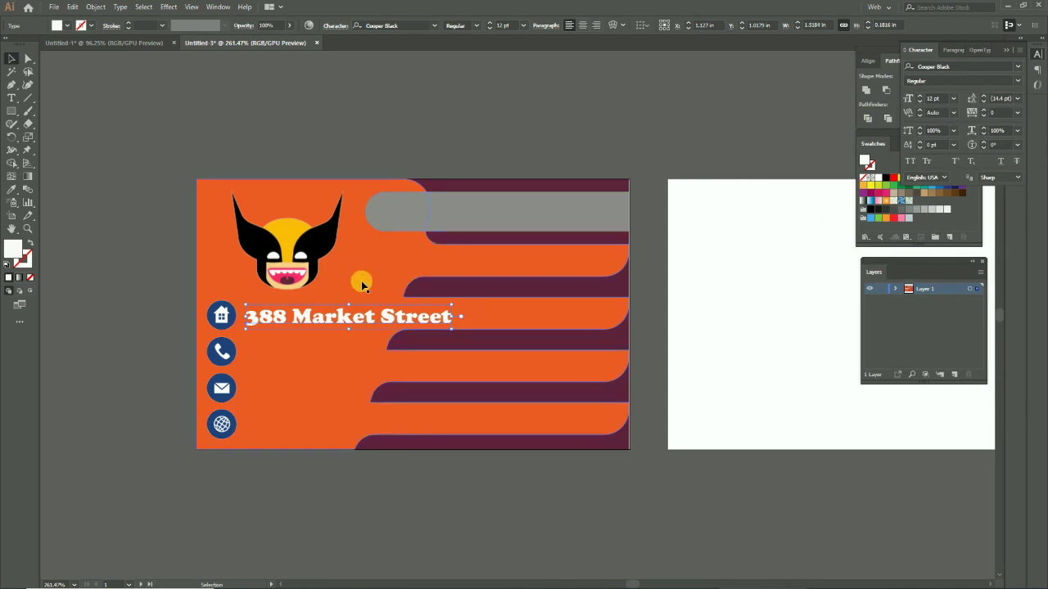
left_click(918, 102)
left_click(918, 103)
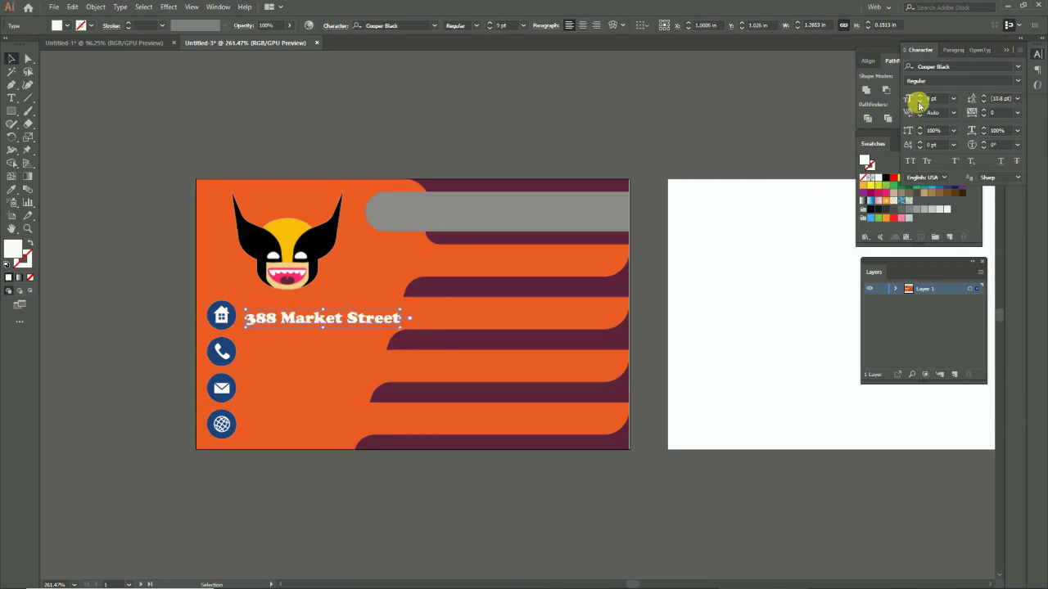
left_click_drag(280, 319, 278, 316)
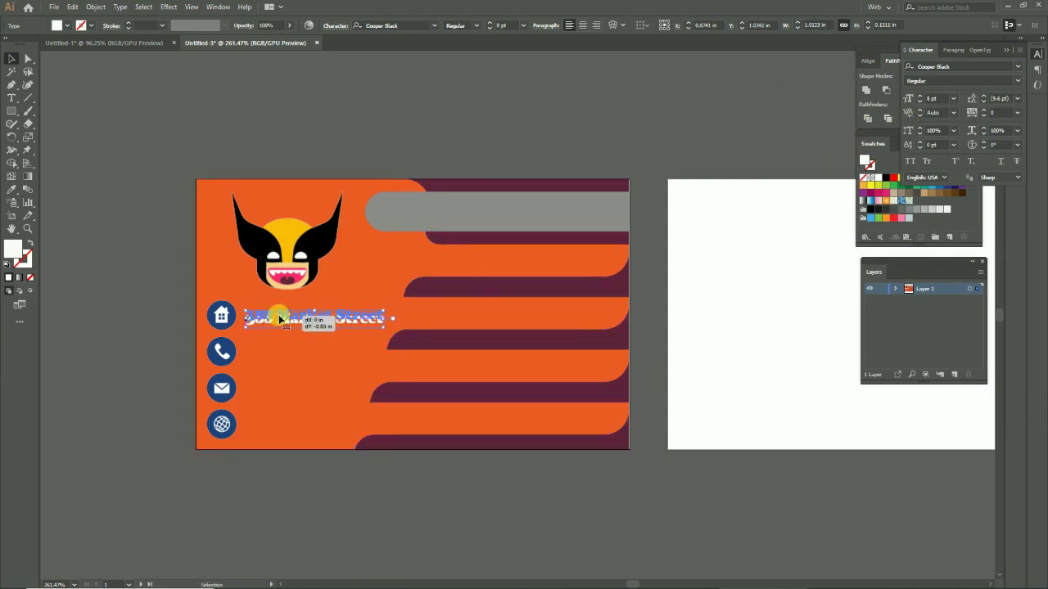
left_click(919, 95)
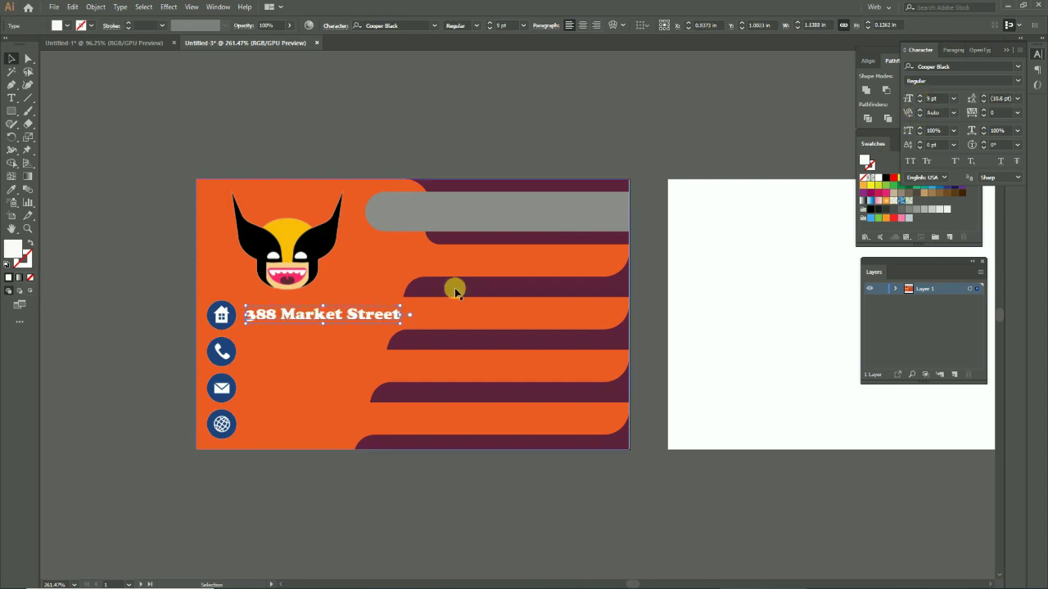
left_click(261, 154)
left_click(12, 97)
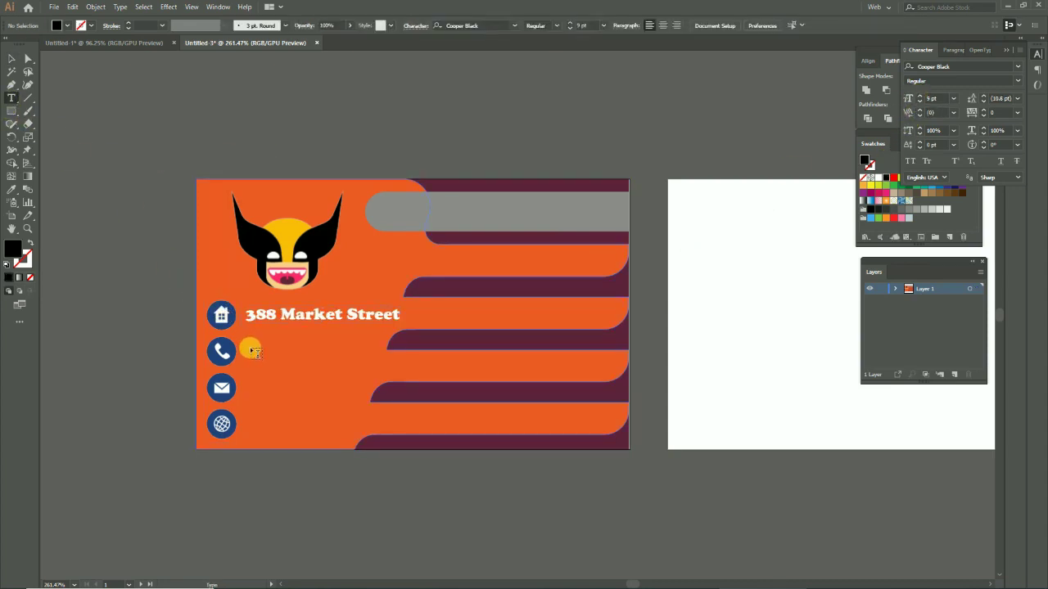
- Add the phone number beside the phone icon in white at 8 pt
left_click(251, 344)
left_click(12, 59)
left_click_drag(304, 341, 297, 352)
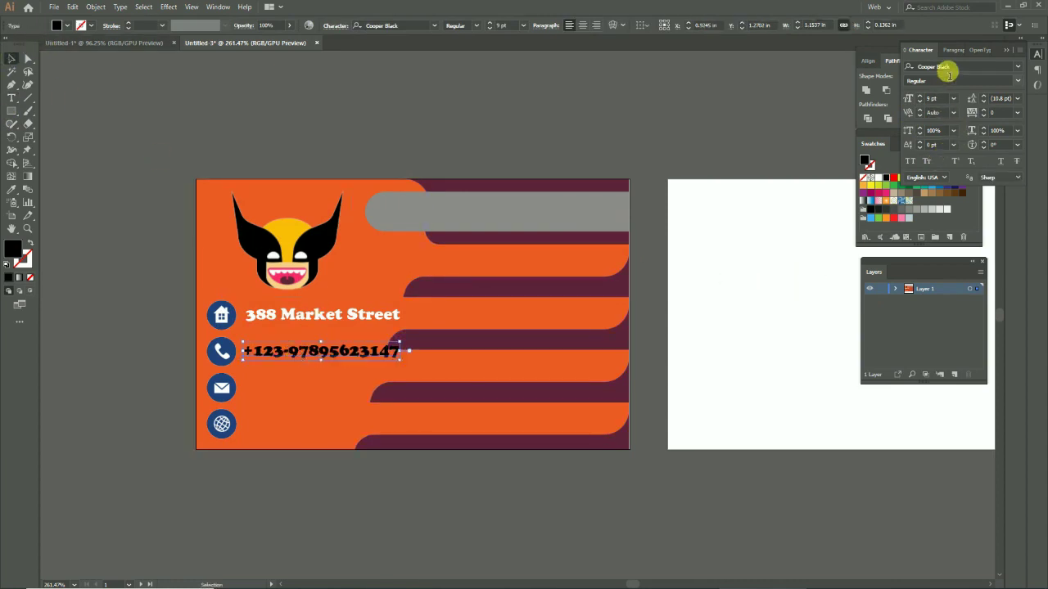
double_click(12, 248)
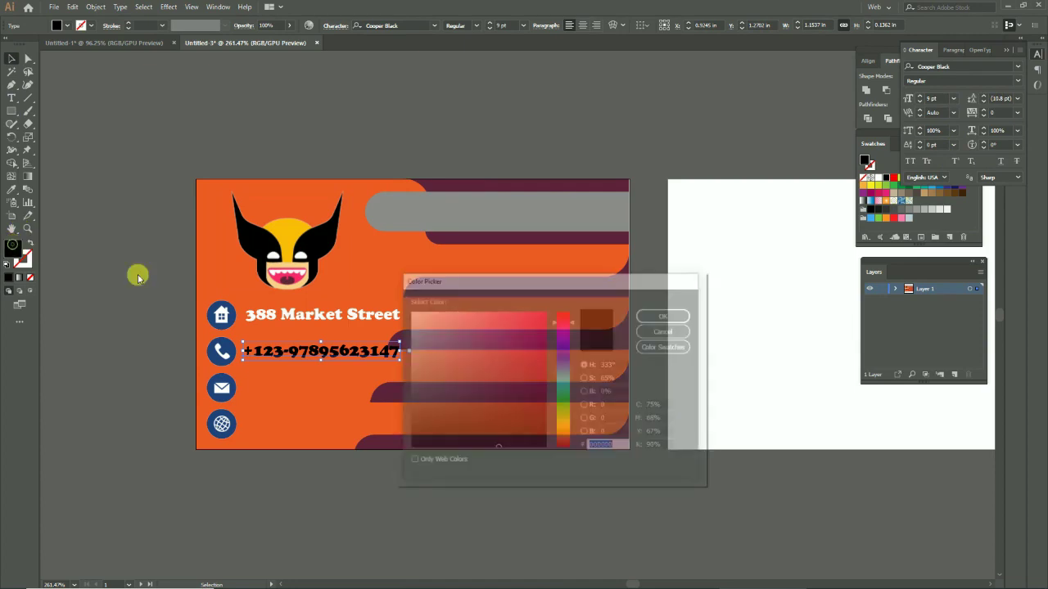
left_click(410, 313)
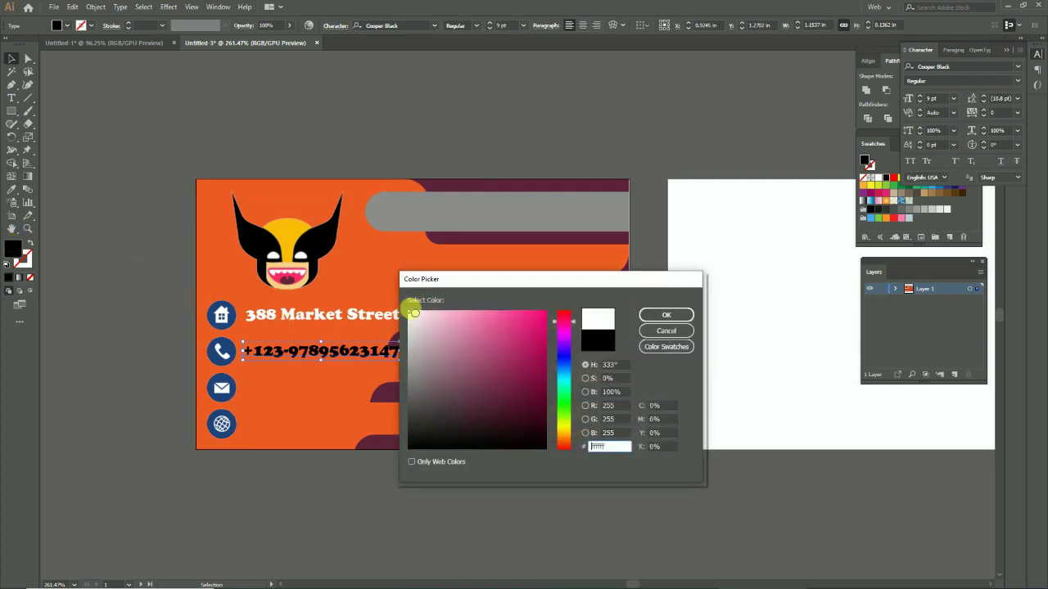
left_click(665, 315)
left_click(919, 101)
left_click(919, 95)
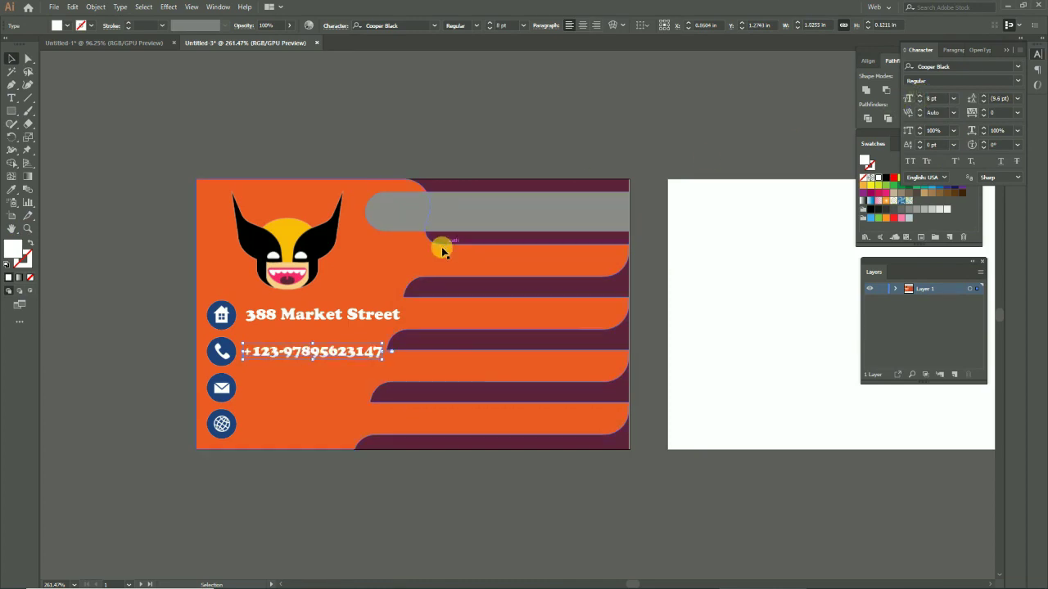
- Set the street address to 8 pt and start a text line beside the mail icon
left_click(328, 311)
left_click(919, 102)
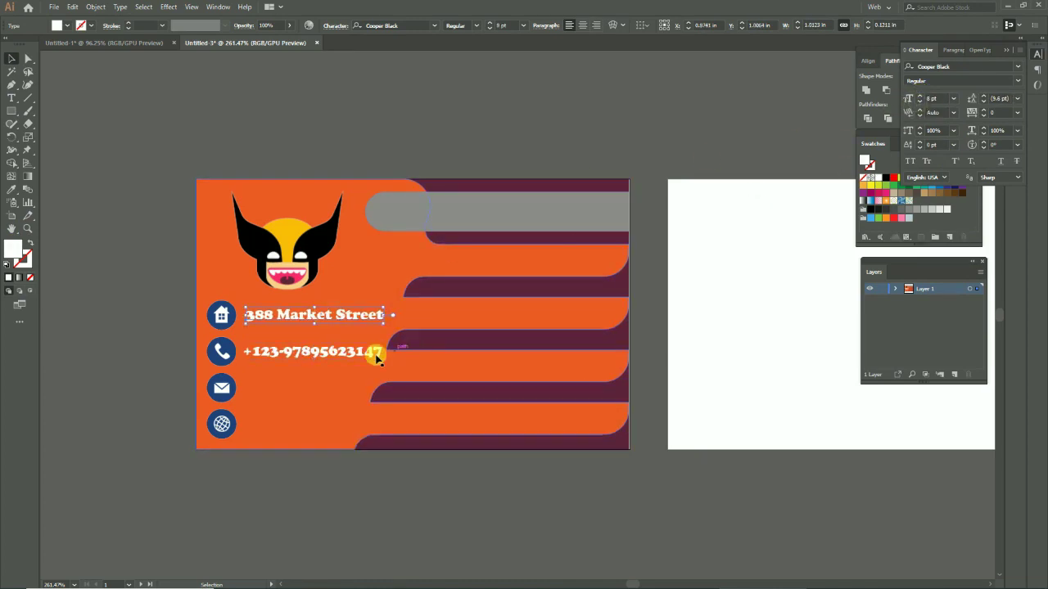
key("ctrl+shift+a")
key("t")
left_click(263, 382)
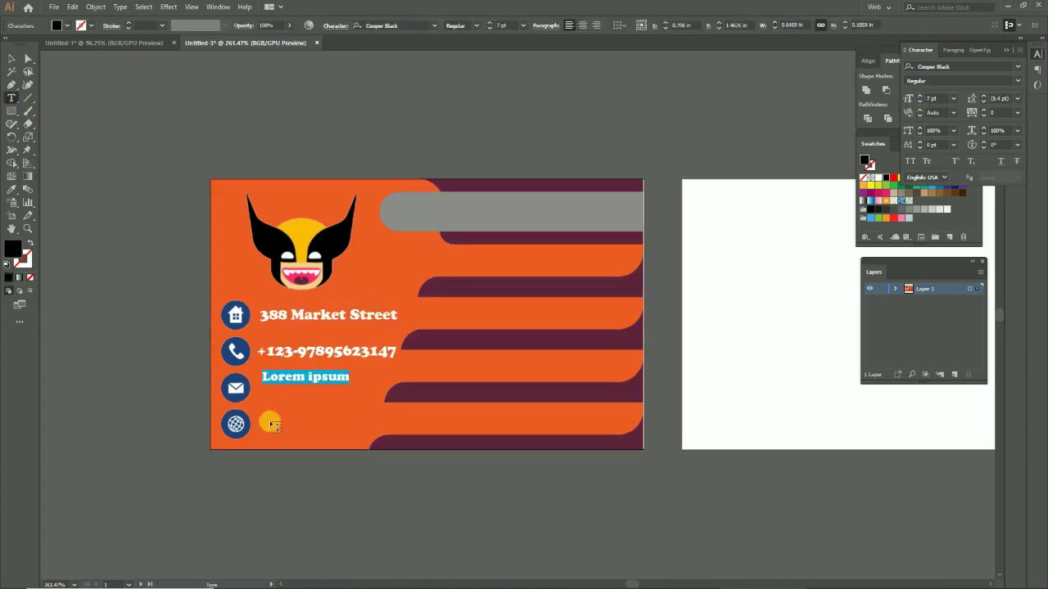
- Type the e-mail address beside the envelope icon, fill it white at 7 pt, and lower it into line
left_click(11, 59)
left_click_drag(290, 376, 291, 390)
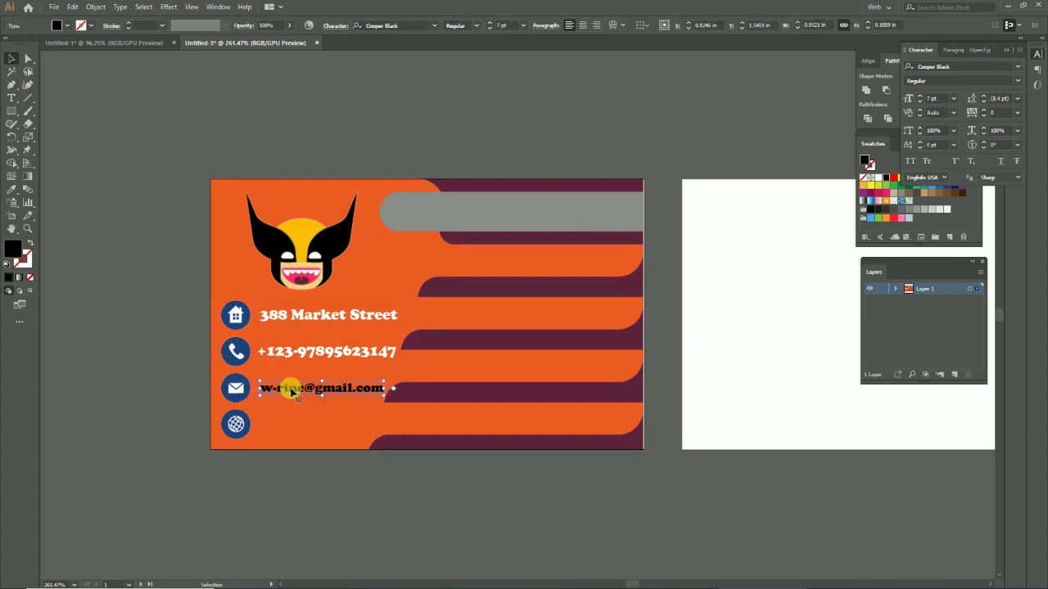
double_click(13, 249)
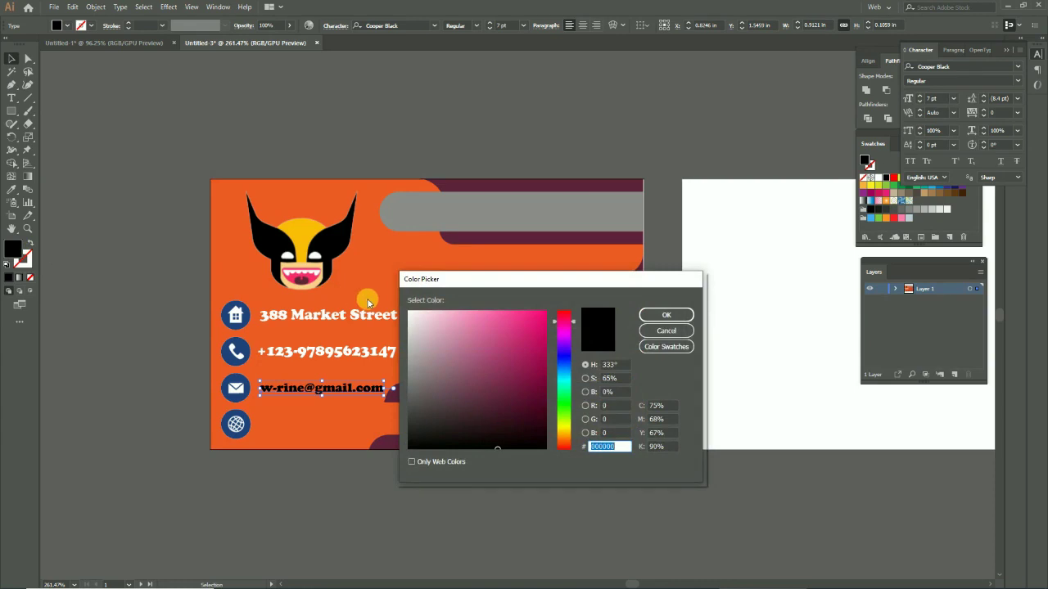
left_click(409, 312)
left_click(667, 315)
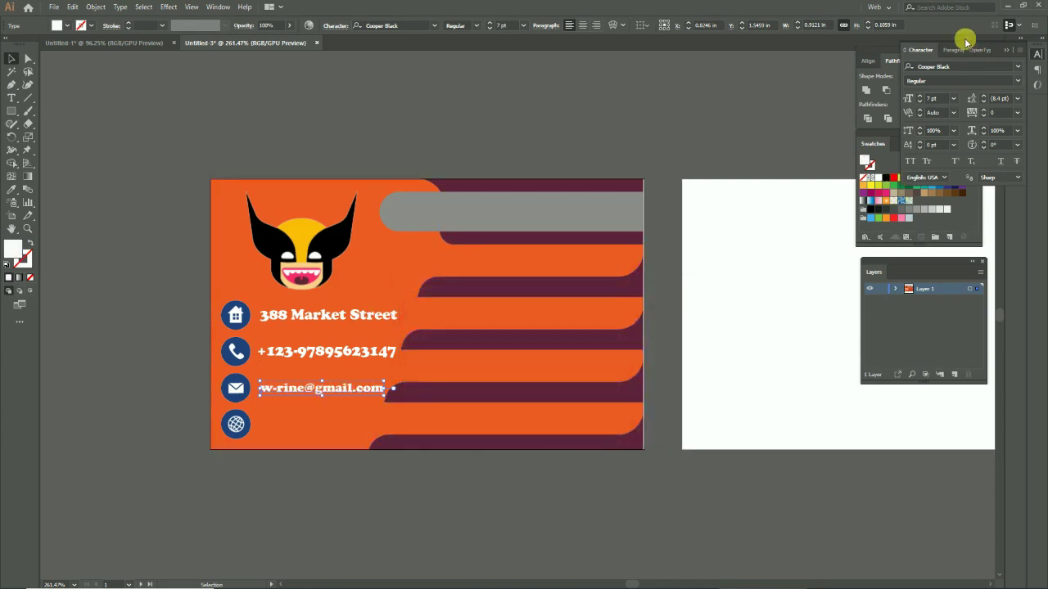
left_click(919, 96)
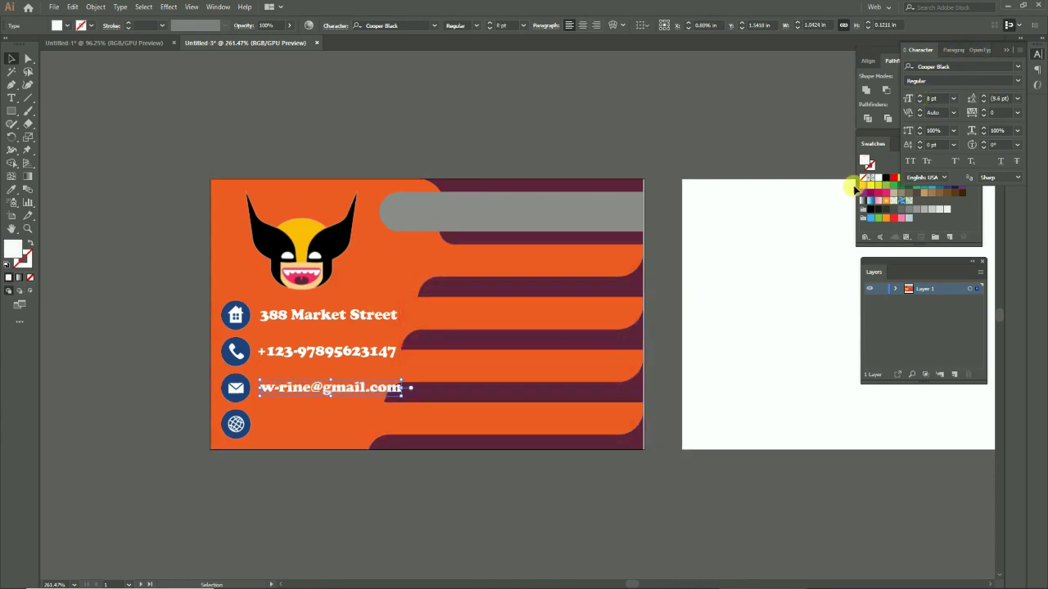
left_click(918, 103)
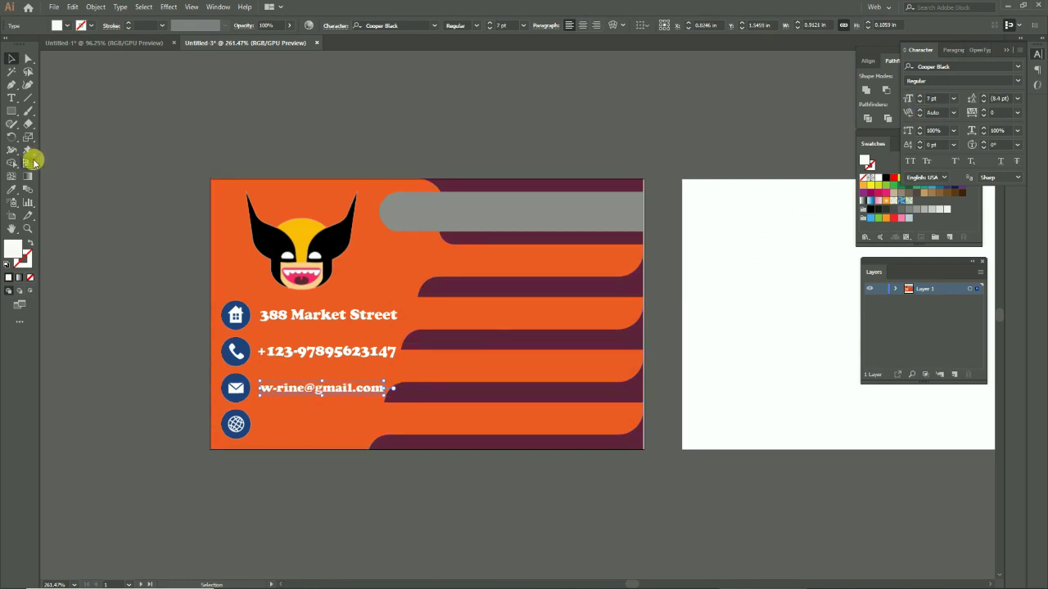
left_click(11, 97)
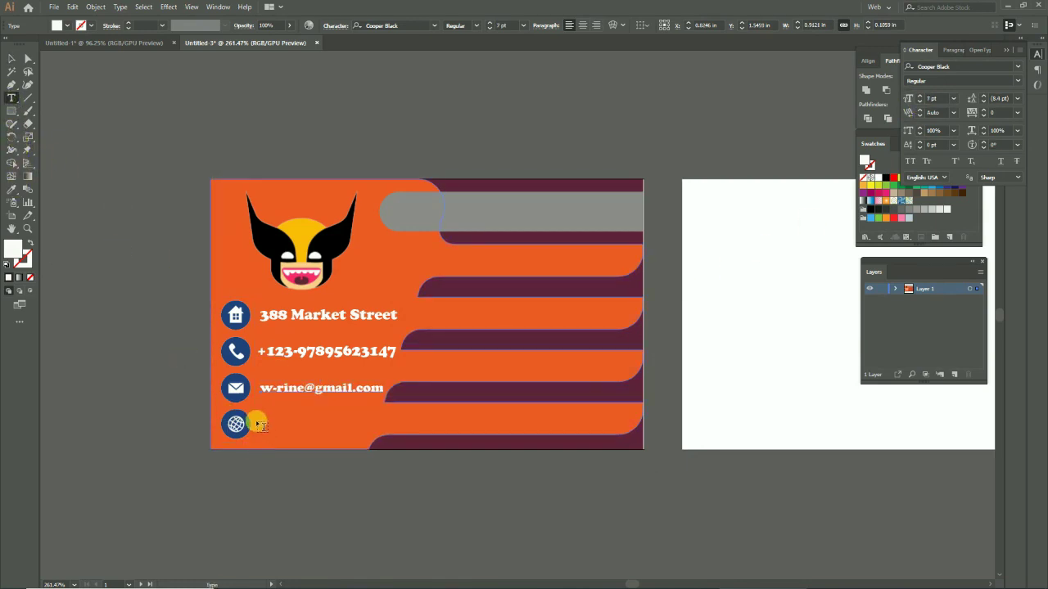
left_click(255, 420)
type("www.wolvorine.com")
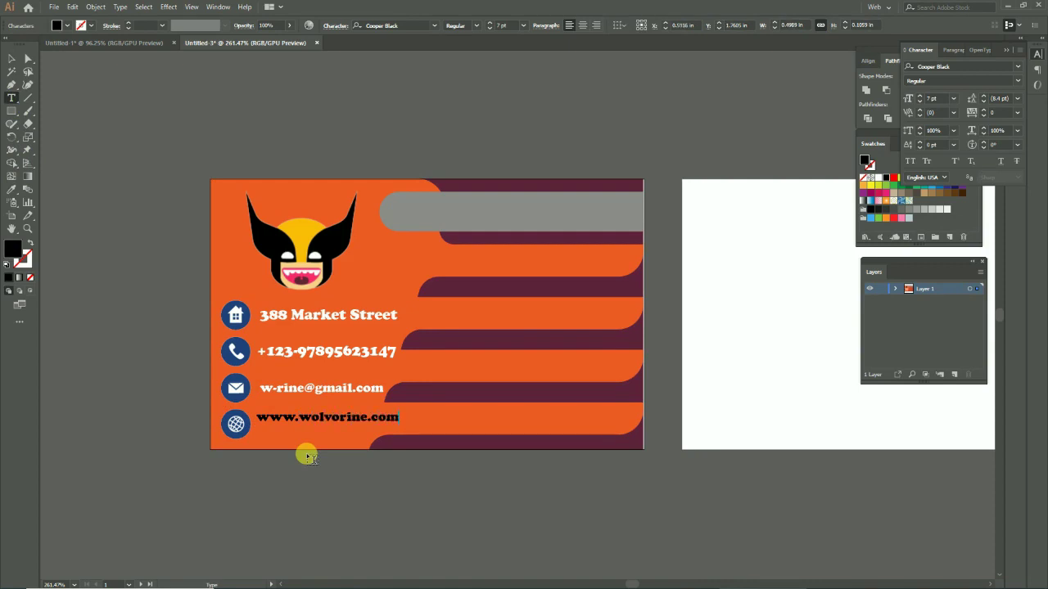
triple_click(287, 416)
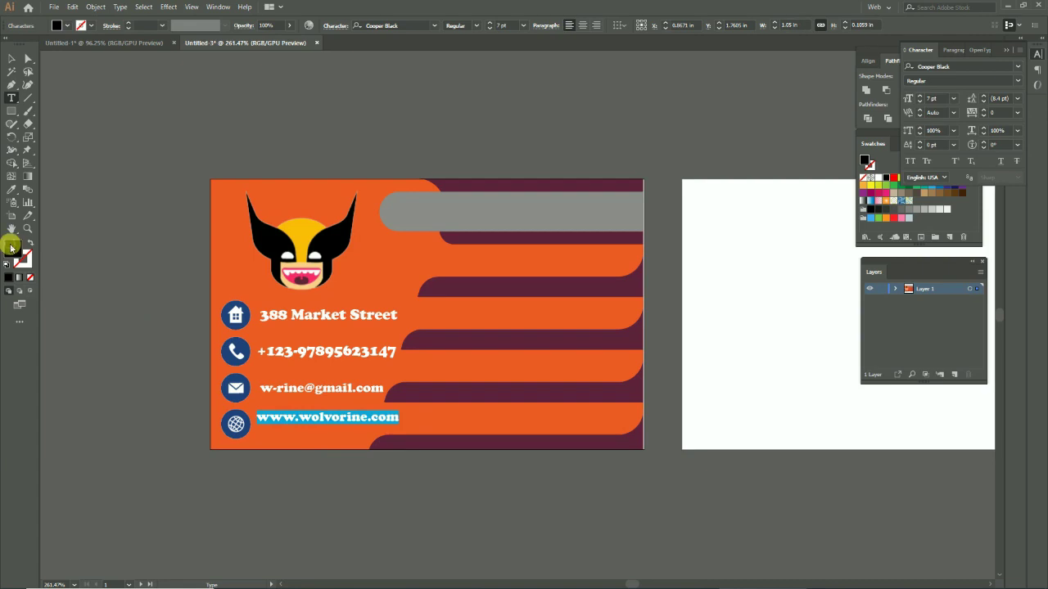
double_click(11, 248)
left_click(410, 308)
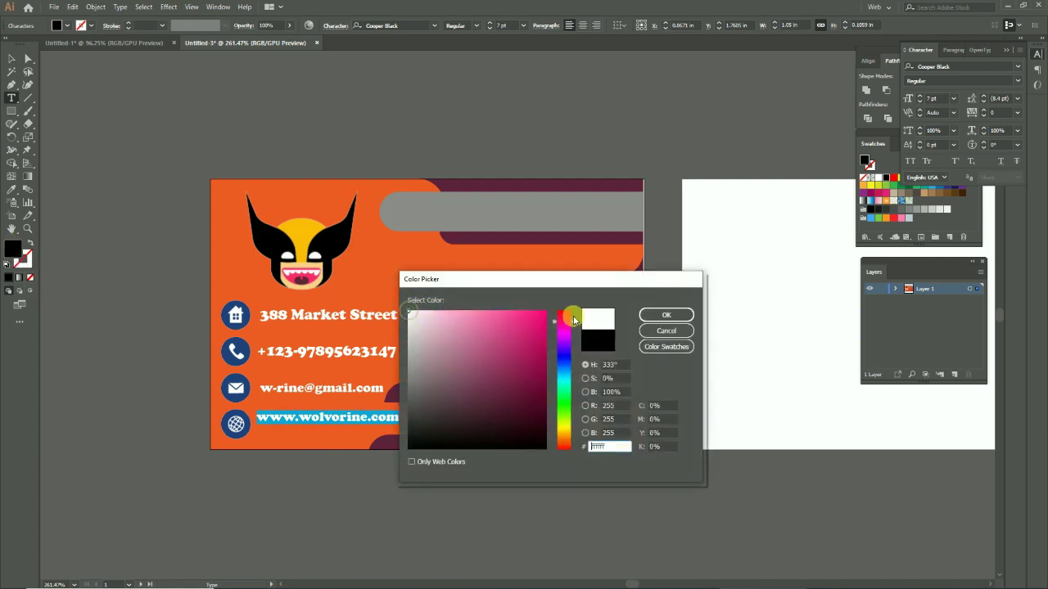
left_click(651, 314)
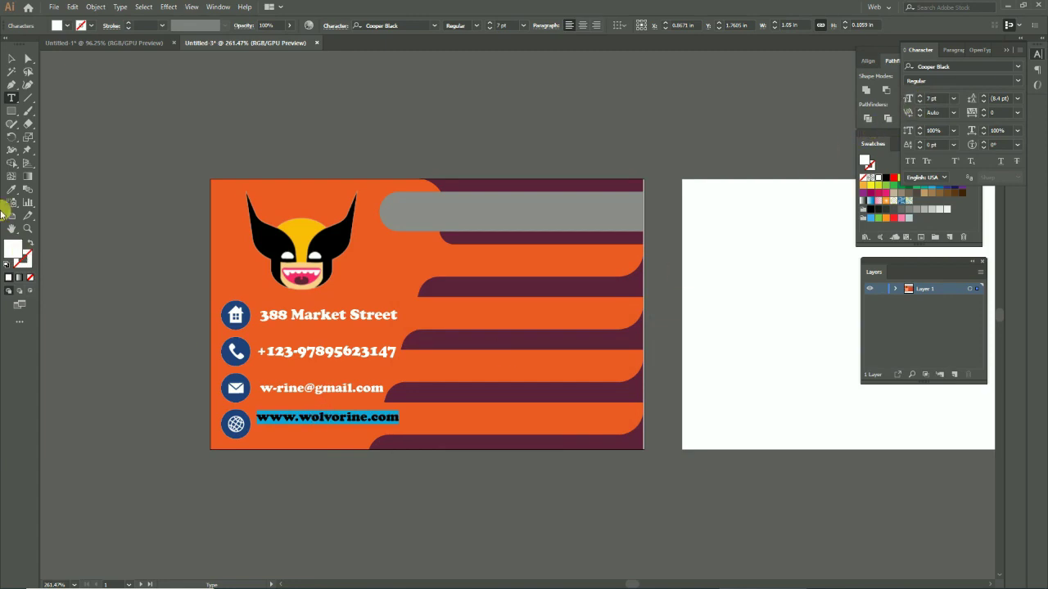
- Nudge the website line down to align with the globe icon
left_click(11, 58)
left_click_drag(311, 418, 309, 426)
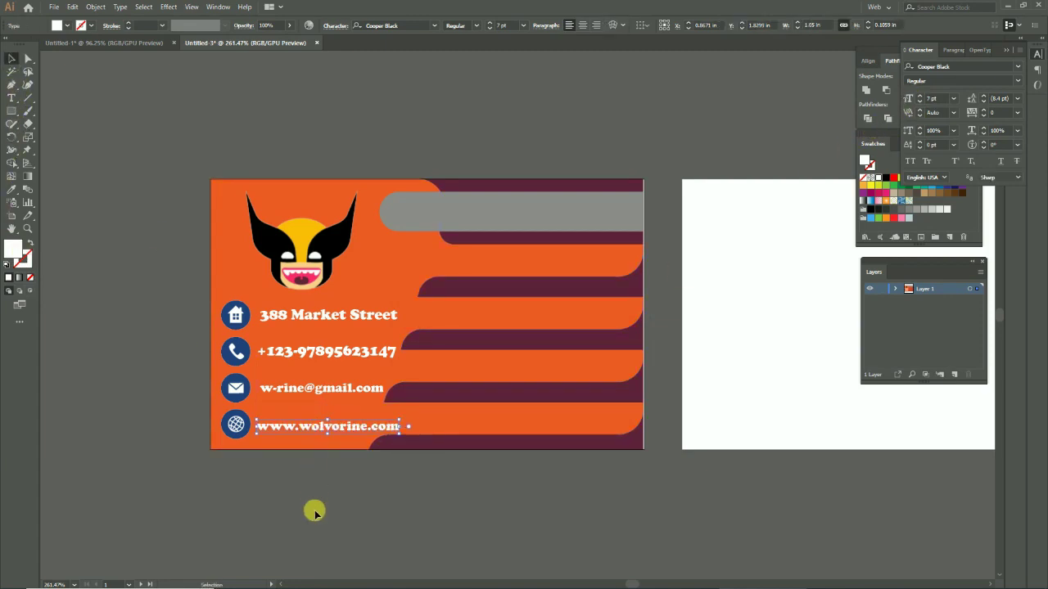
left_click(313, 507)
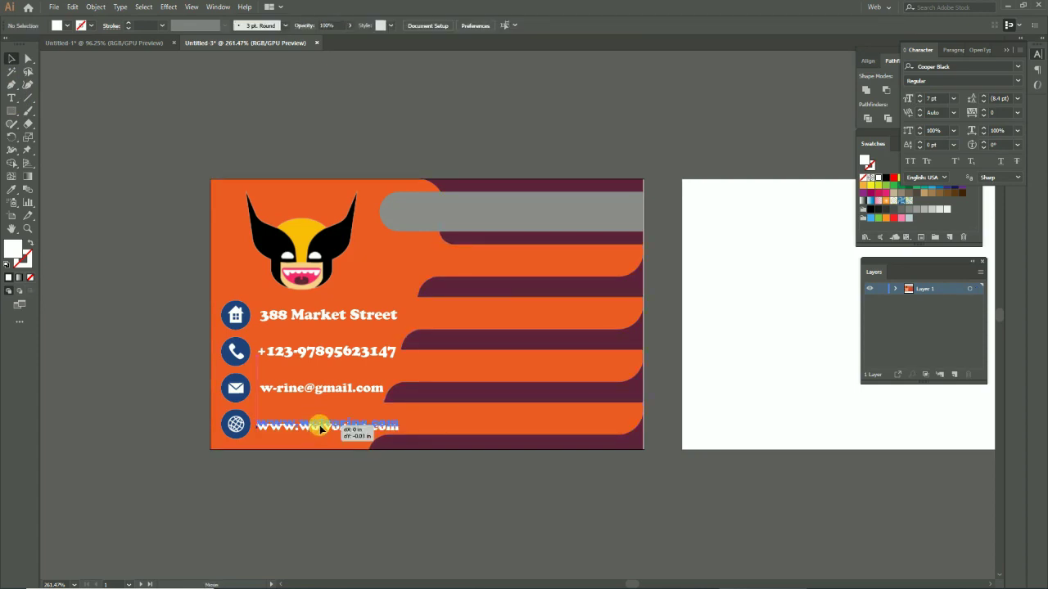
left_click_drag(319, 427, 319, 425)
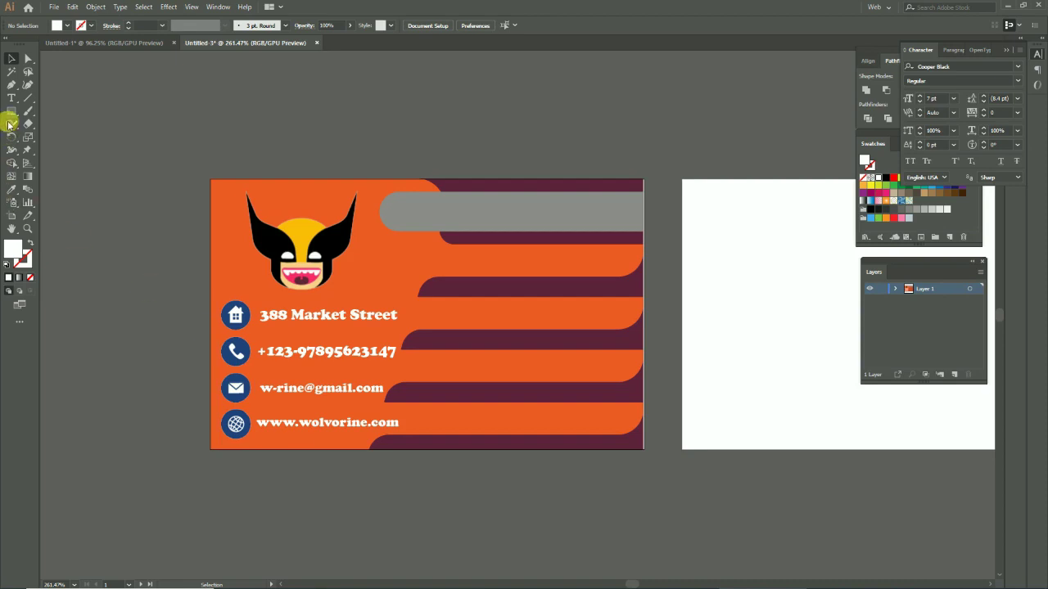
left_click(12, 98)
- Type 'Wolvorine Services' on the grey bar and set it to 11 pt
left_click(483, 210)
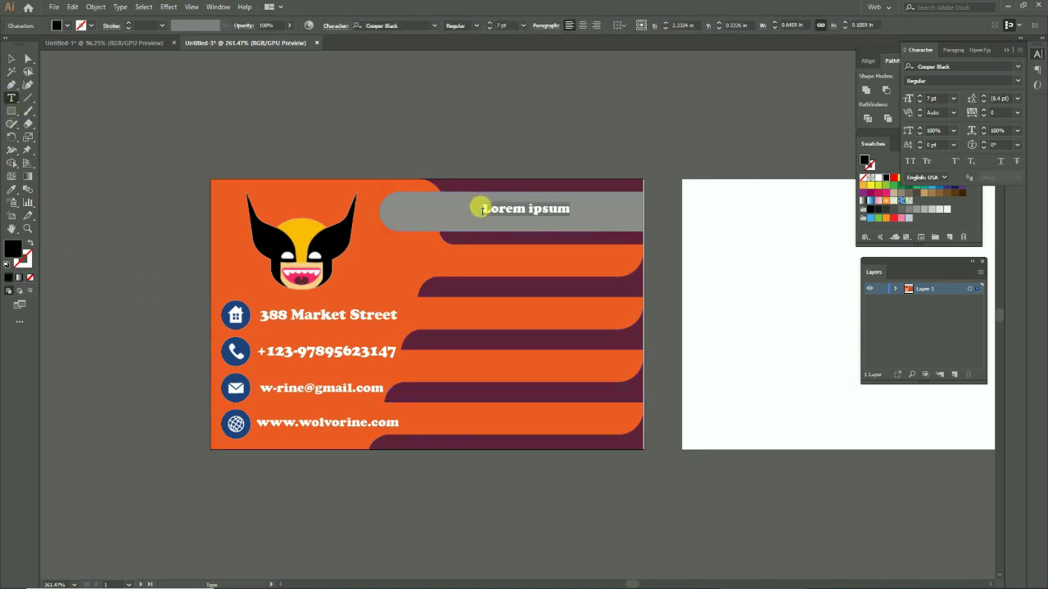
type("Wolvorin")
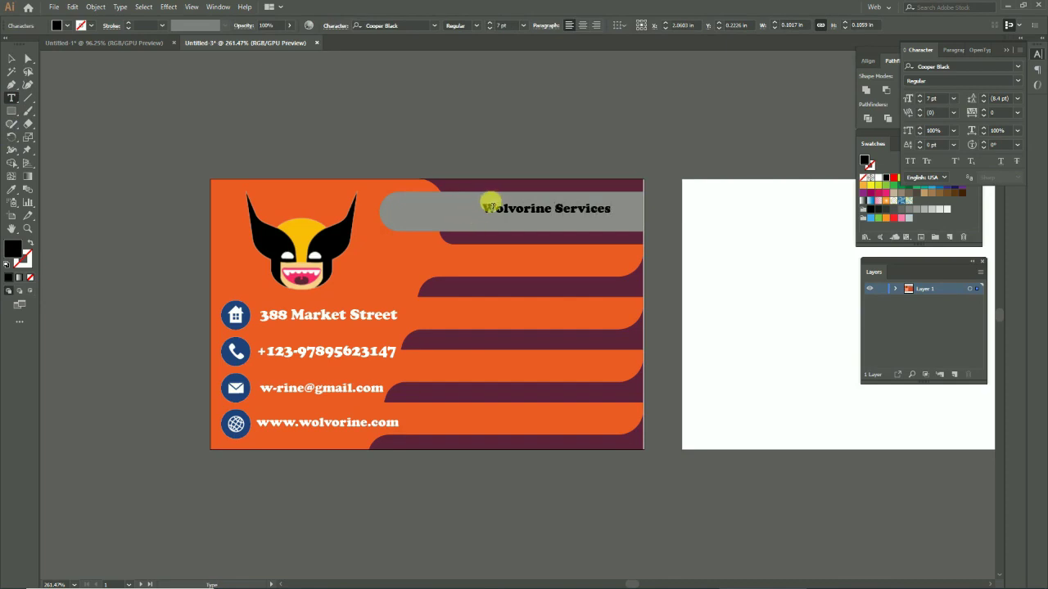
triple_click(492, 206)
left_click(920, 95)
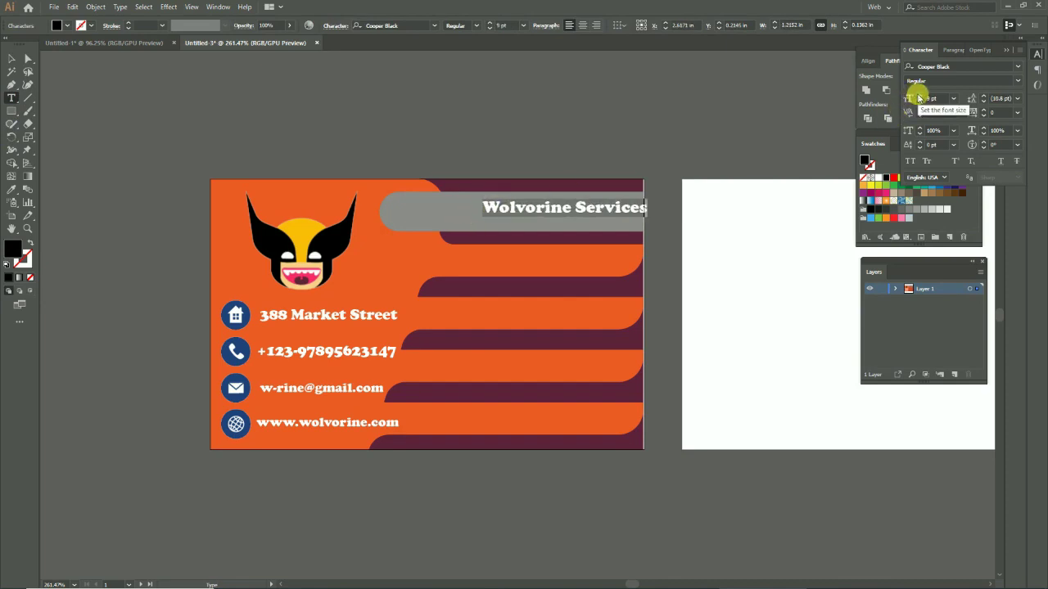
left_click(919, 95)
key("Escape")
- Fill the Wolvorine Services title white and position it on the grey bar
left_click_drag(536, 209, 487, 217)
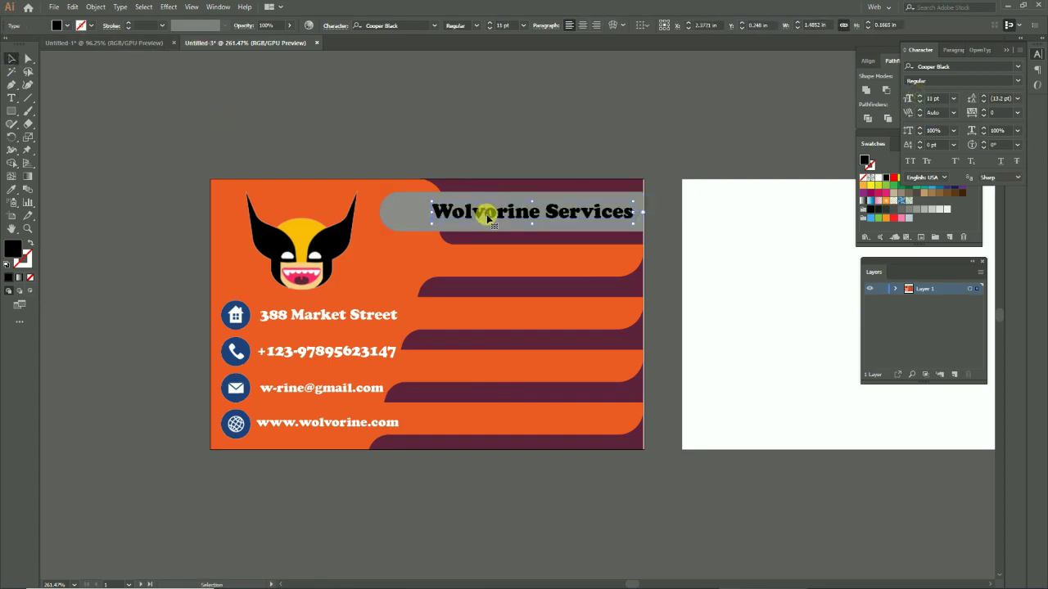
double_click(14, 250)
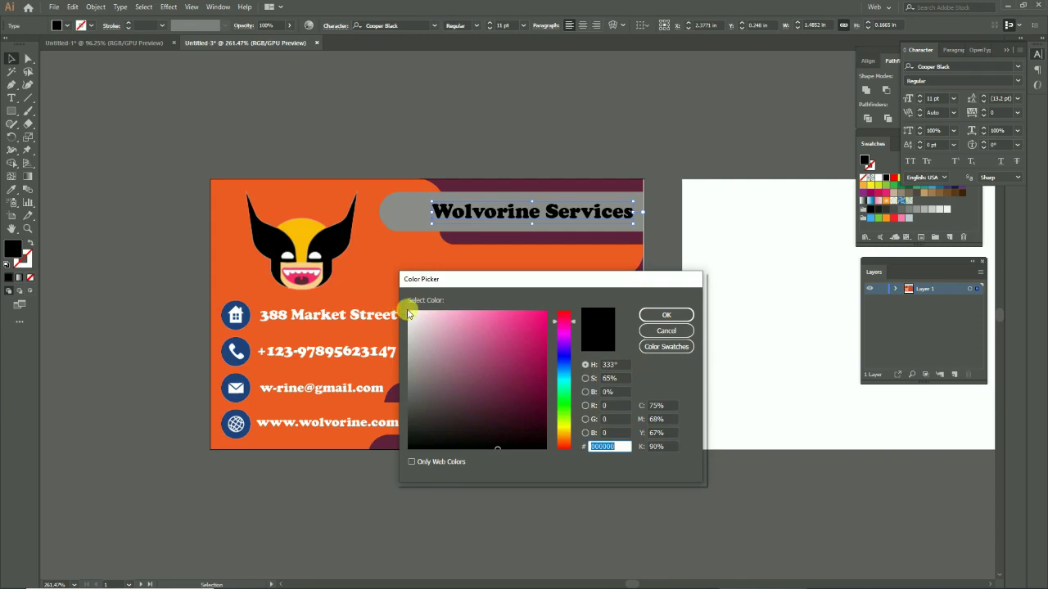
left_click(409, 314)
left_click(666, 316)
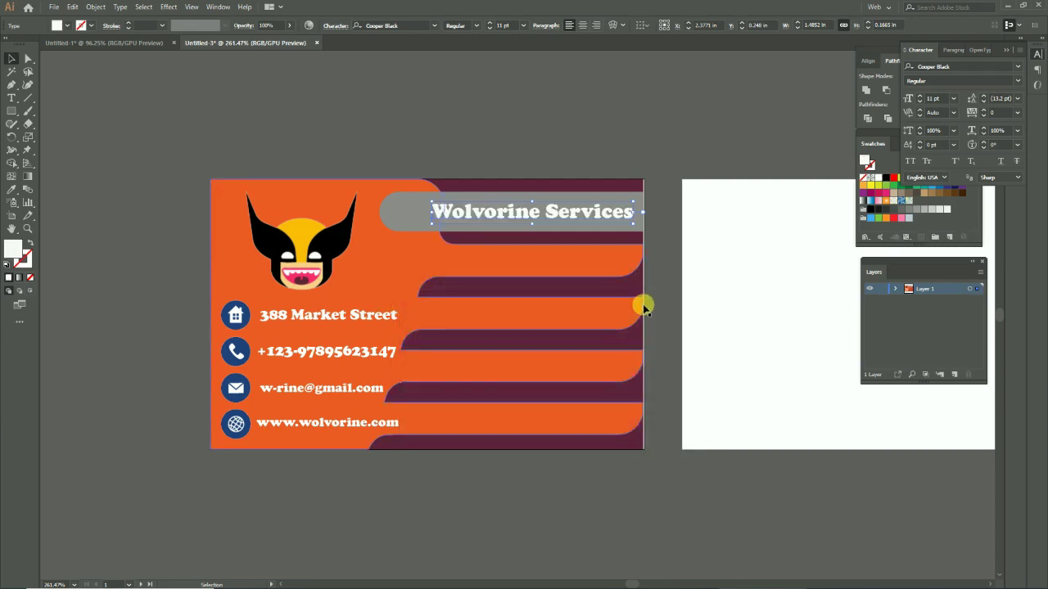
left_click_drag(546, 214, 540, 211)
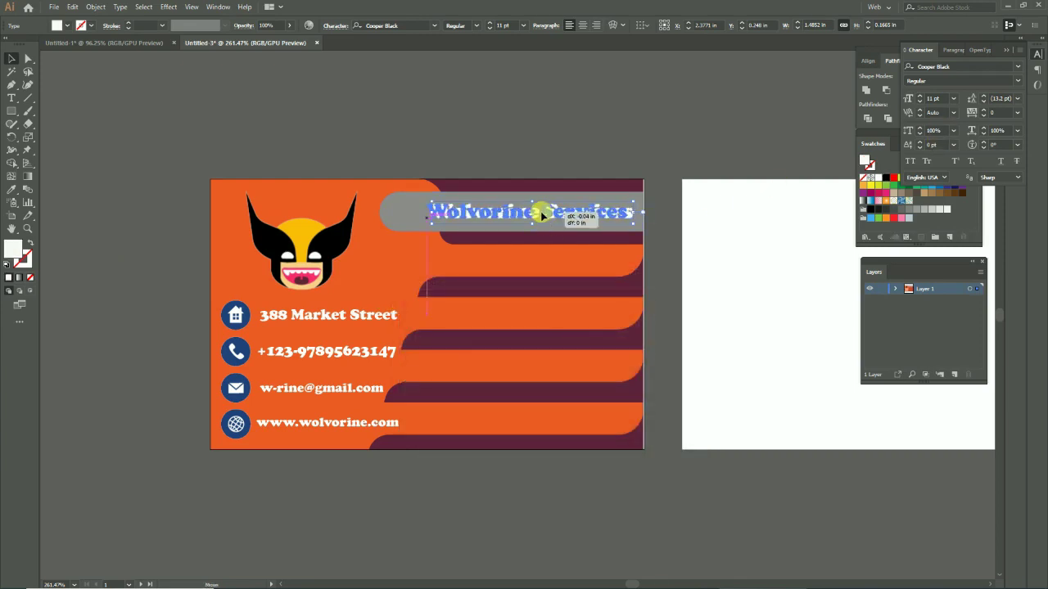
left_click(674, 510)
left_click(386, 229)
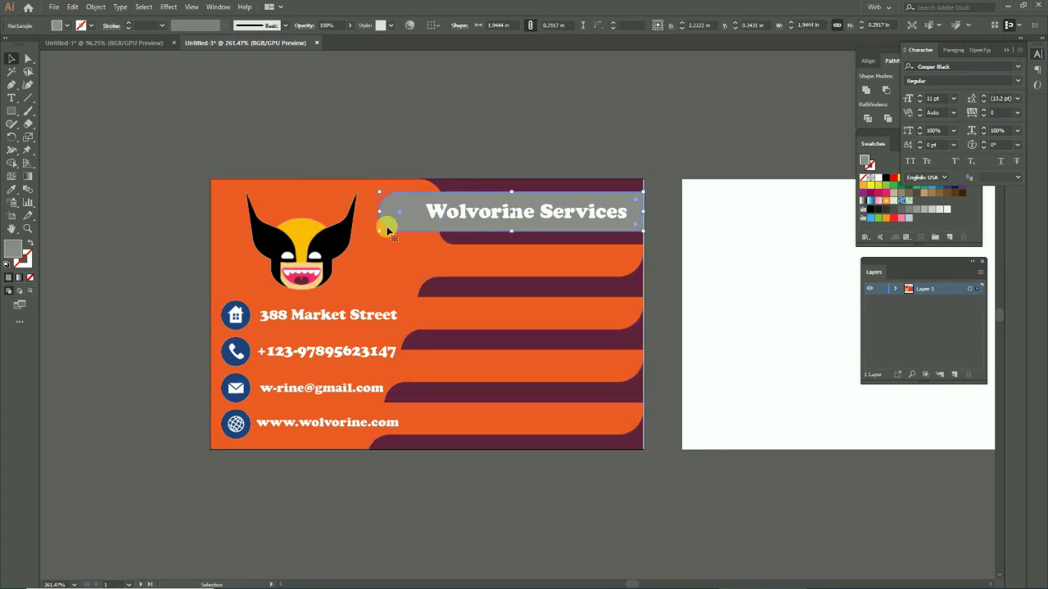
- Change the title bar's fill from light grey to a dark charcoal grey
double_click(24, 254)
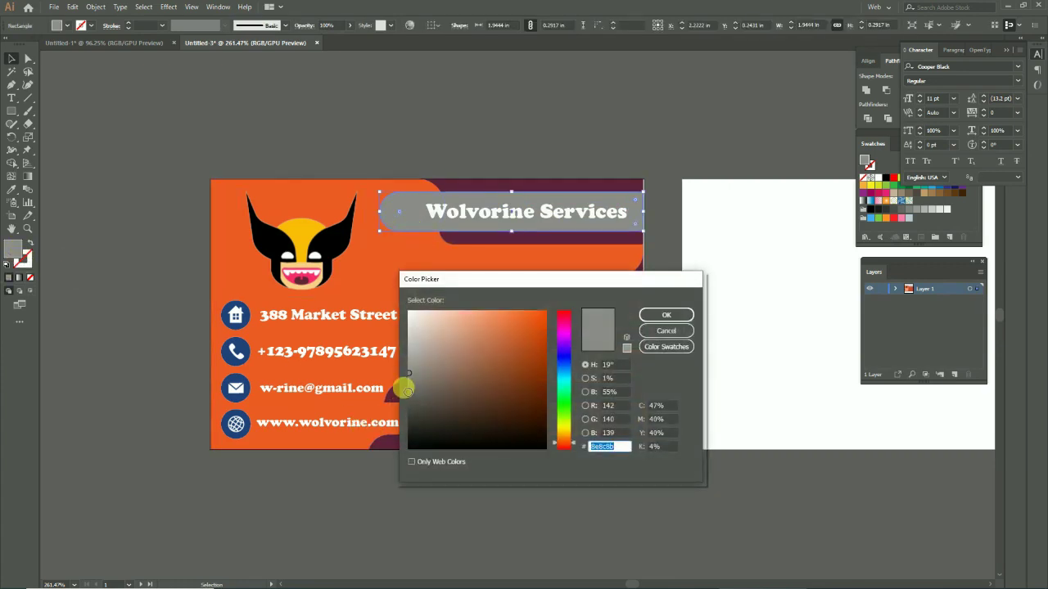
left_click(654, 314)
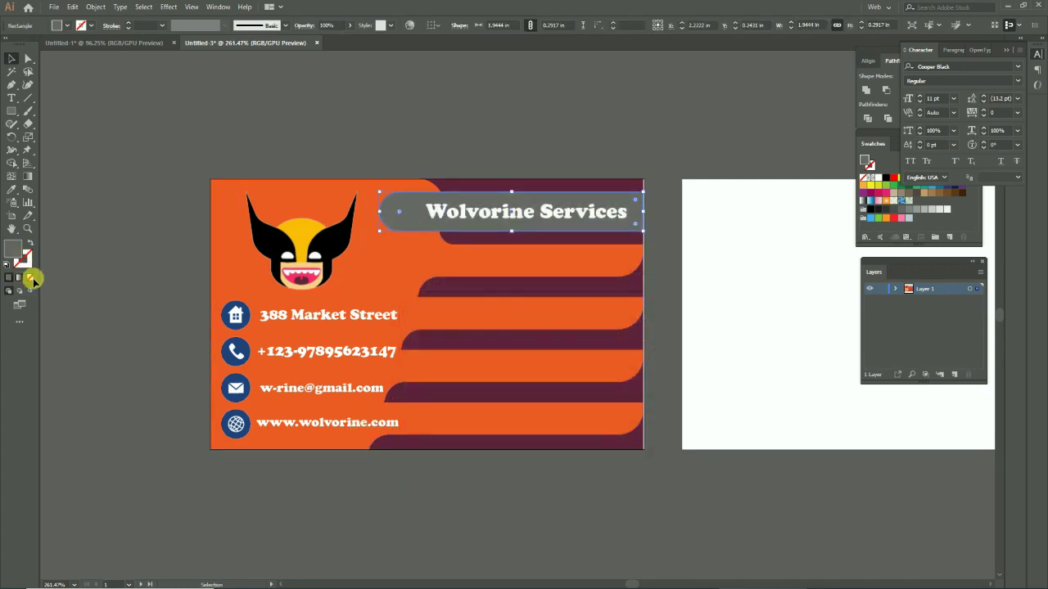
double_click(16, 254)
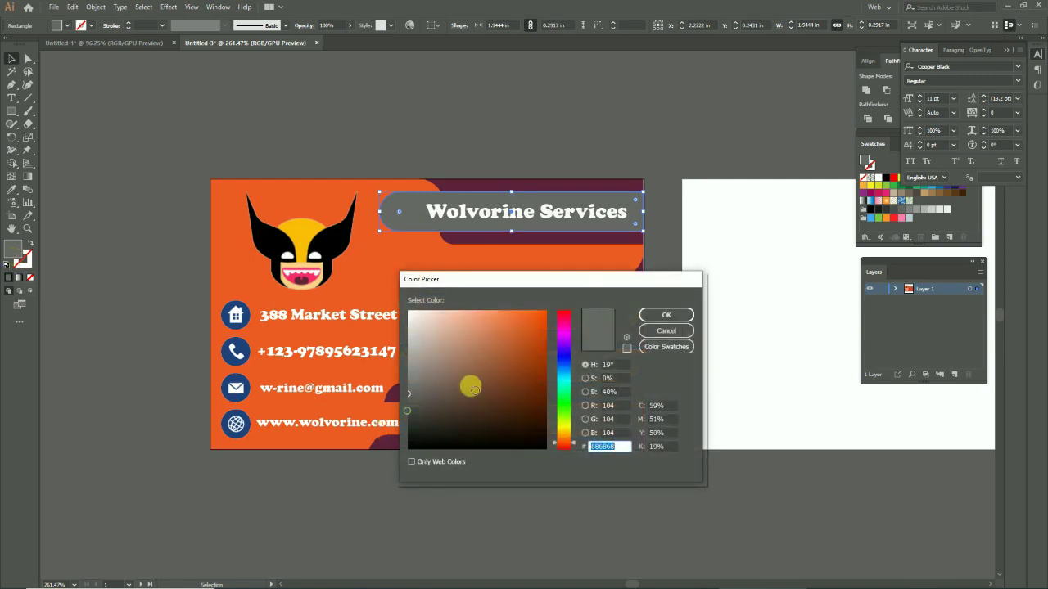
left_click(407, 415)
left_click(655, 315)
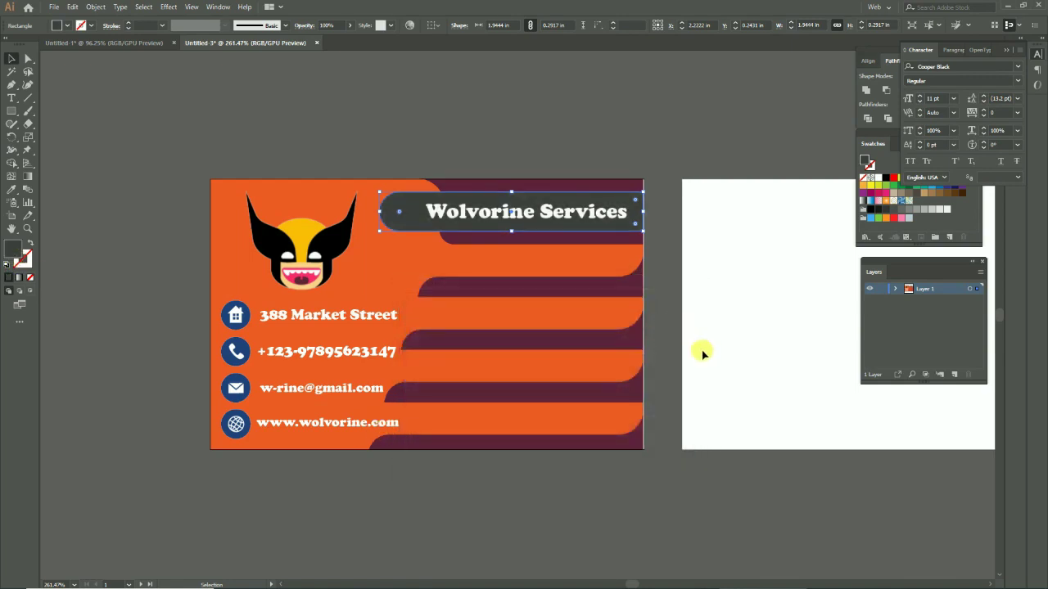
left_click_drag(11, 110, 46, 162)
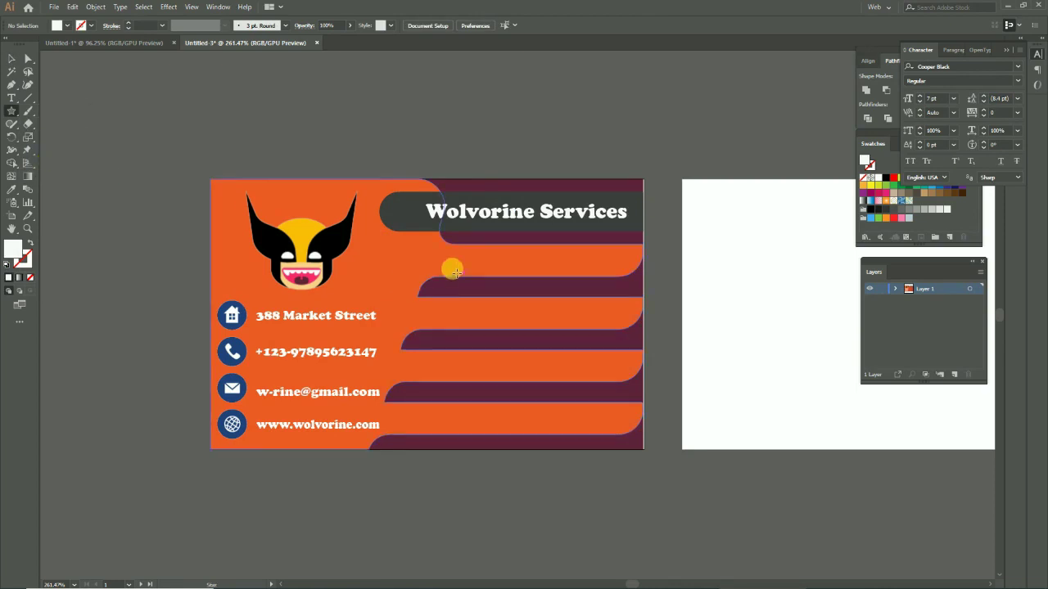
- Place a small white star on the top orange stripe and copy it onto the stripes below
left_click_drag(447, 307, 448, 308)
key("v")
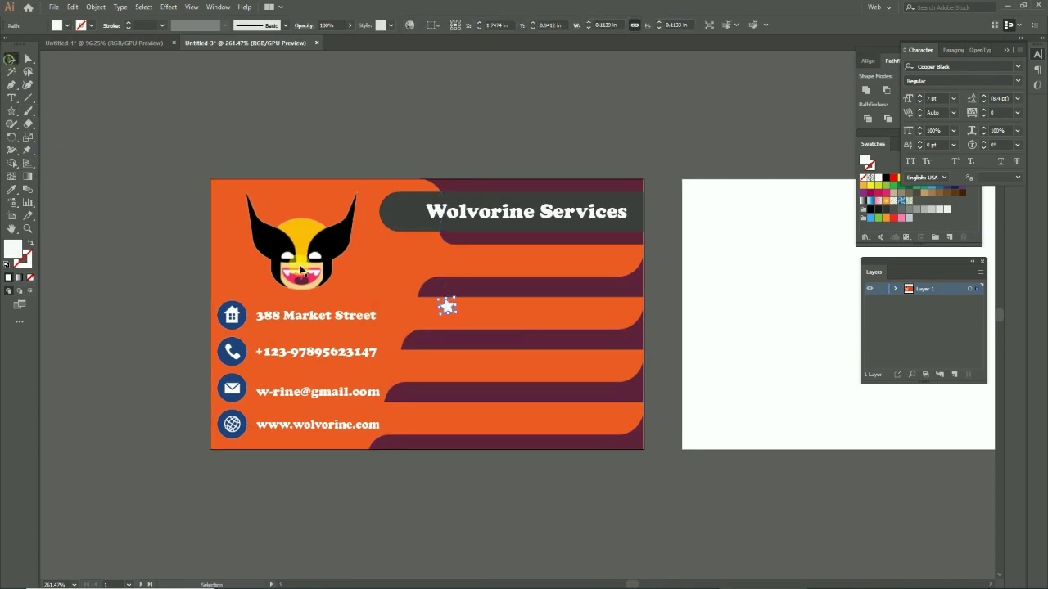
left_click_drag(446, 307, 467, 311)
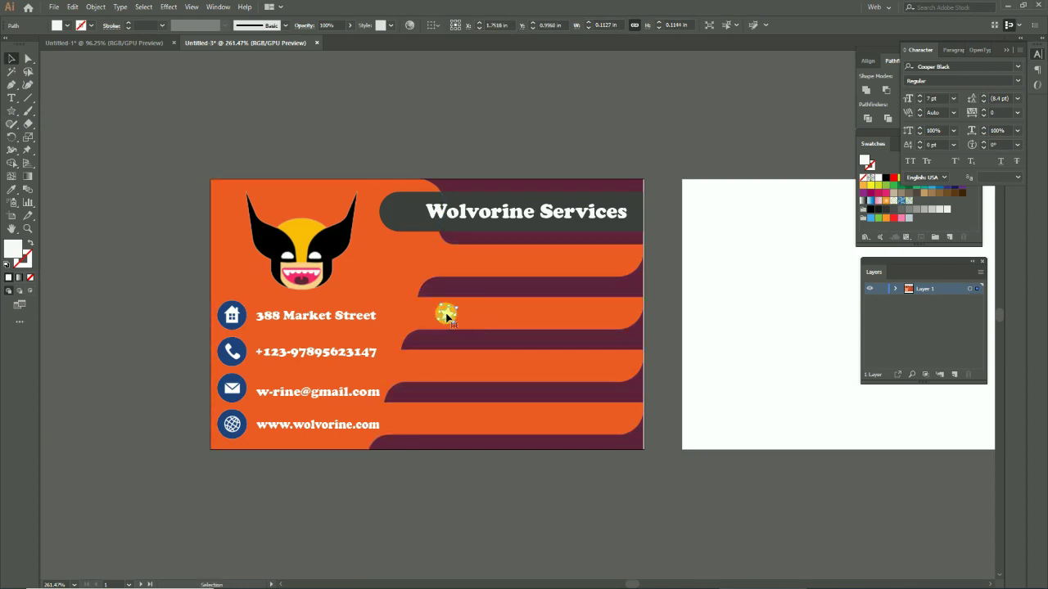
left_click_drag(446, 318, 425, 418)
left_click(428, 478)
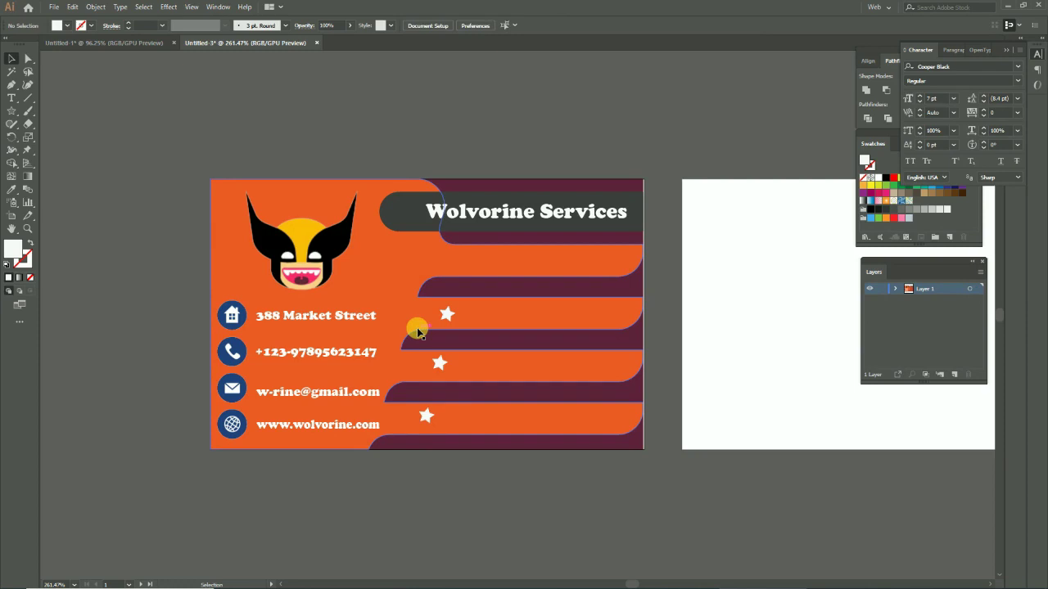
left_click(11, 98)
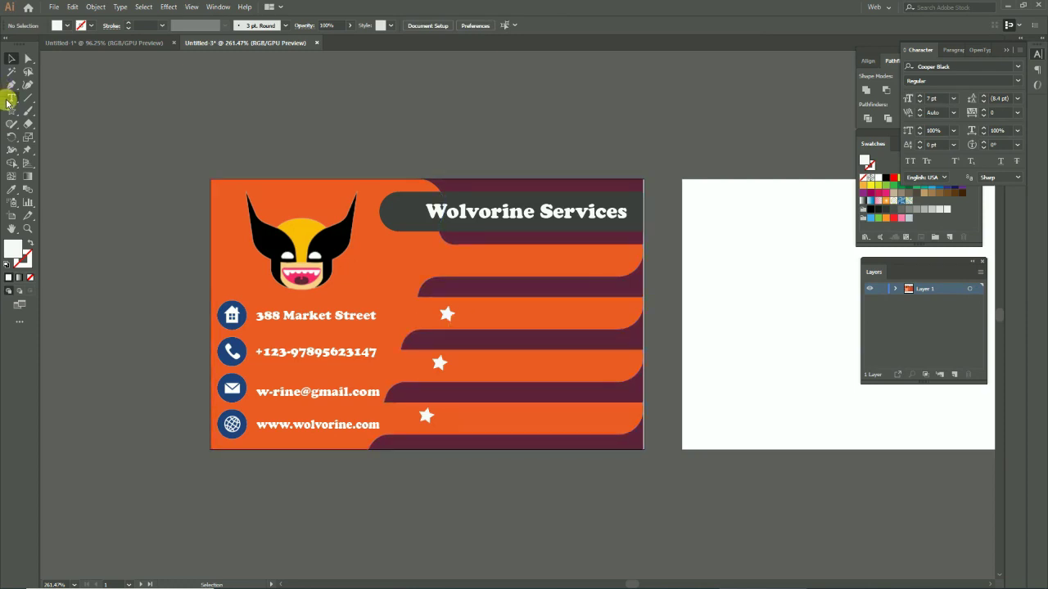
- Add 'Logo Design' beside the top star in white at 8 pt
left_click(488, 311)
type("Logo Design")
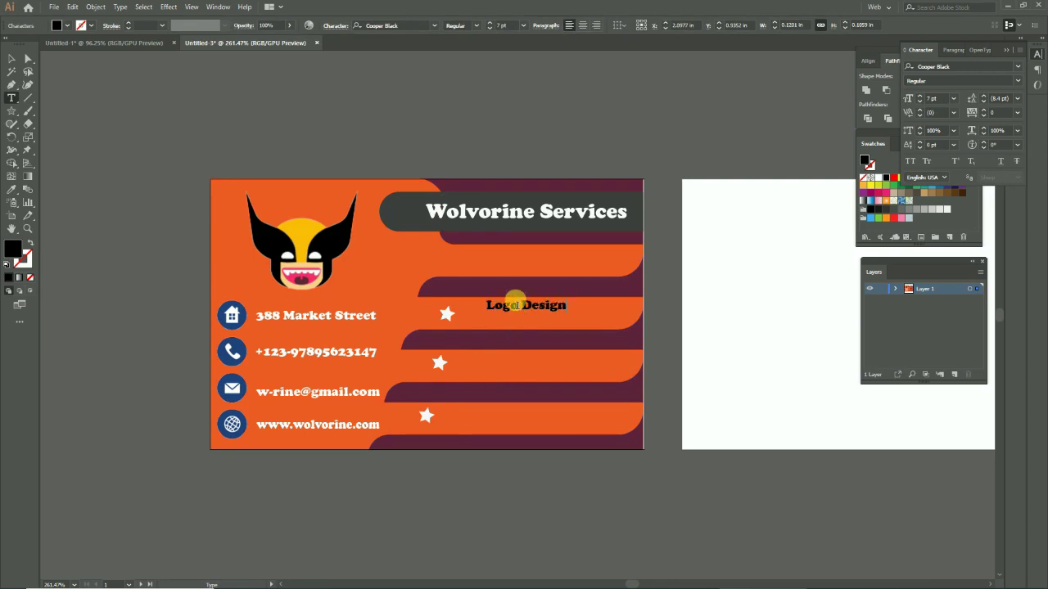
double_click(12, 246)
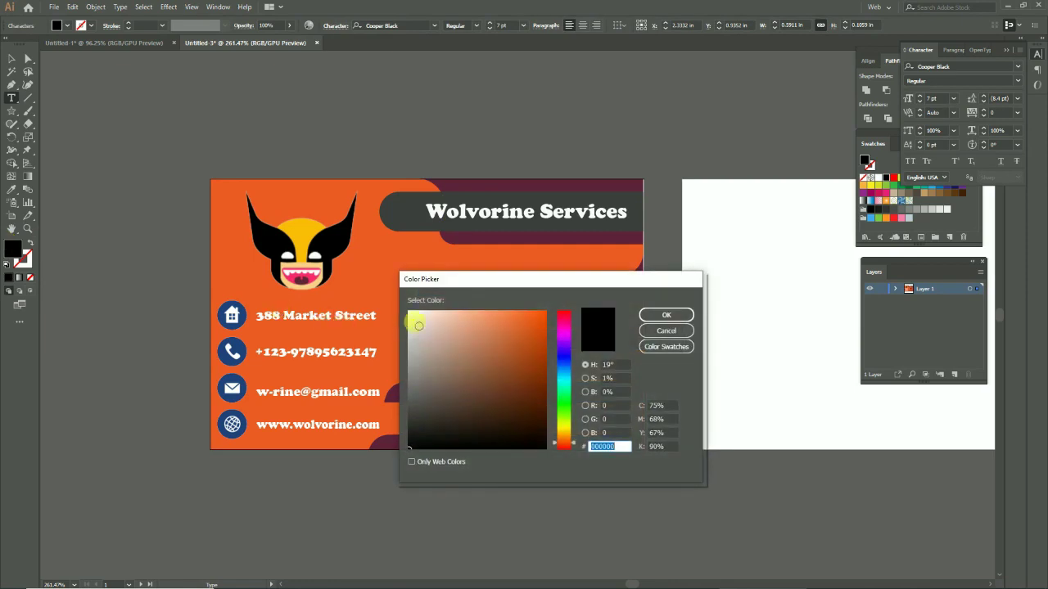
left_click(409, 311)
left_click(666, 315)
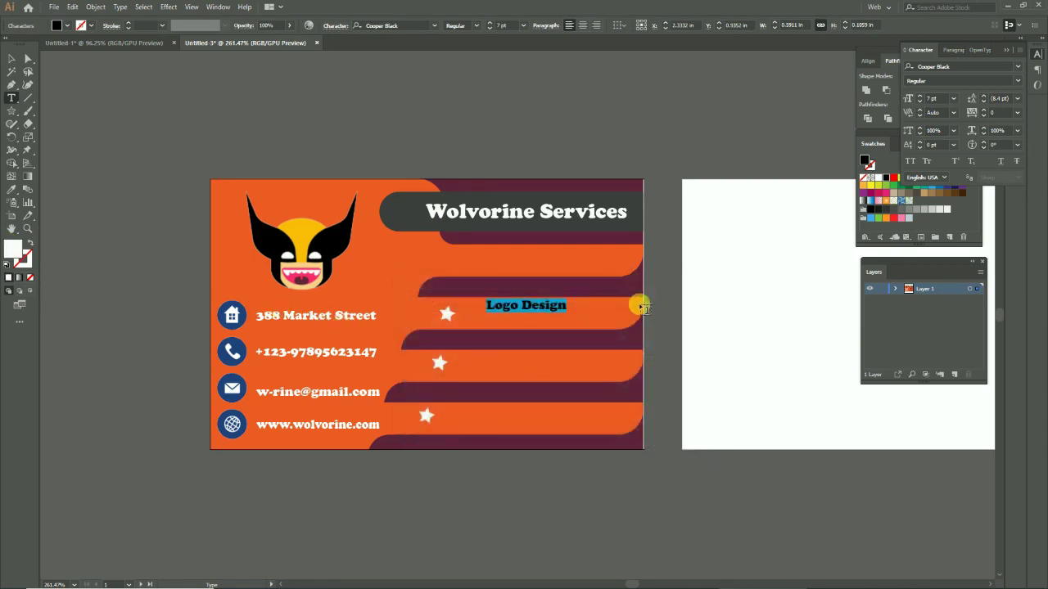
left_click(920, 101)
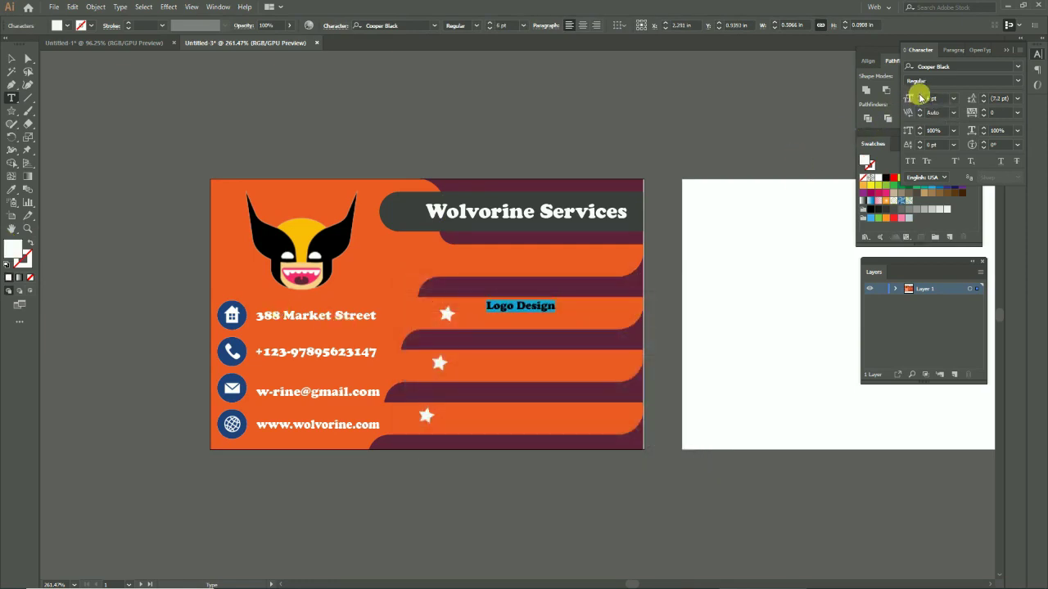
left_click(920, 96)
left_click(919, 95)
- Move the Logo Design label down onto its orange stripe
left_click(11, 58)
left_click_drag(545, 304, 543, 317)
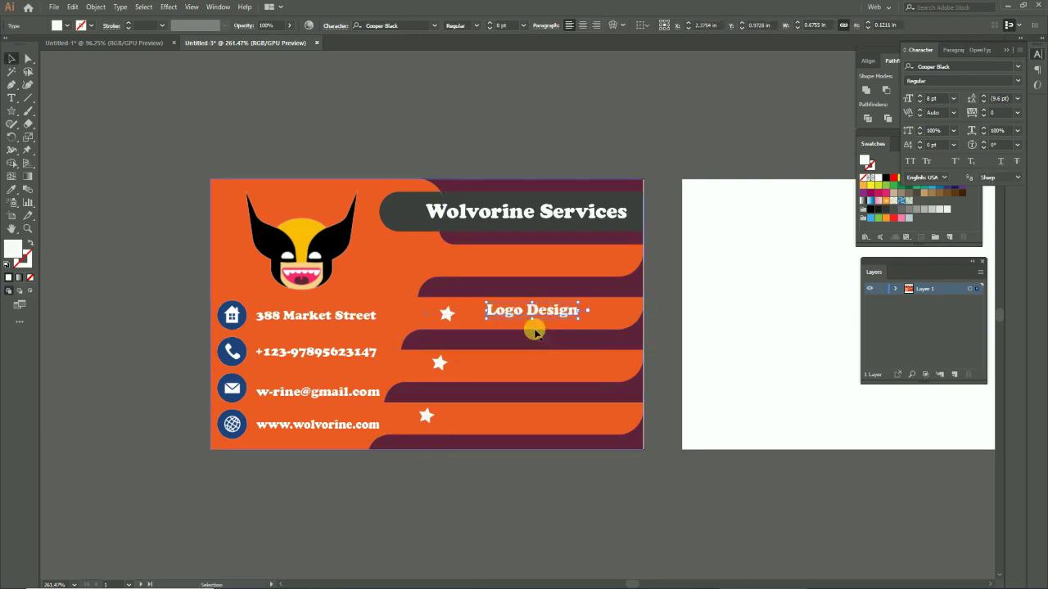
key("Down")
key("Down")
left_click(704, 431)
left_click(503, 365)
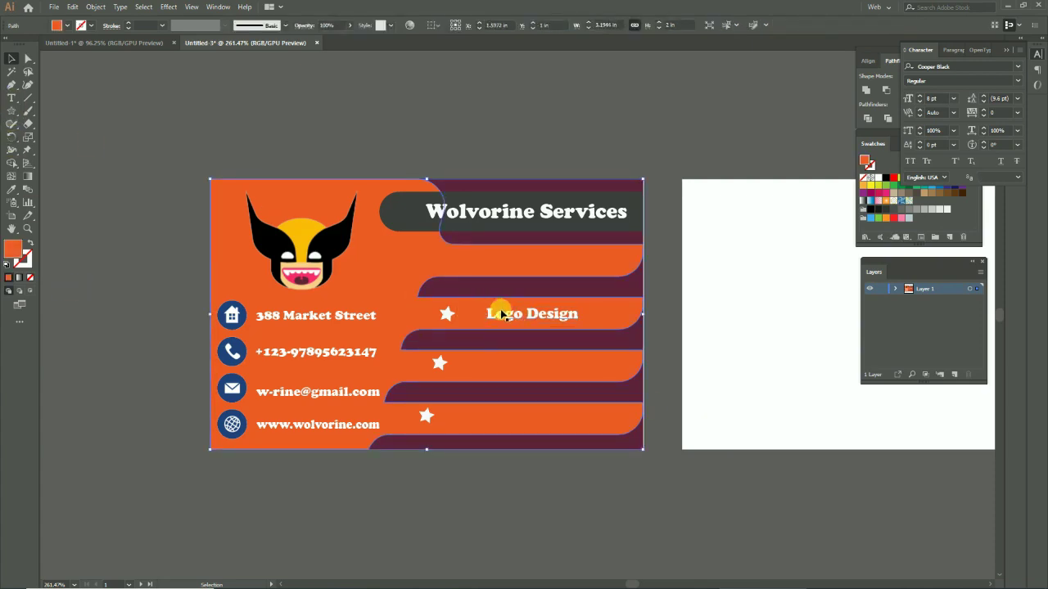
left_click(13, 99)
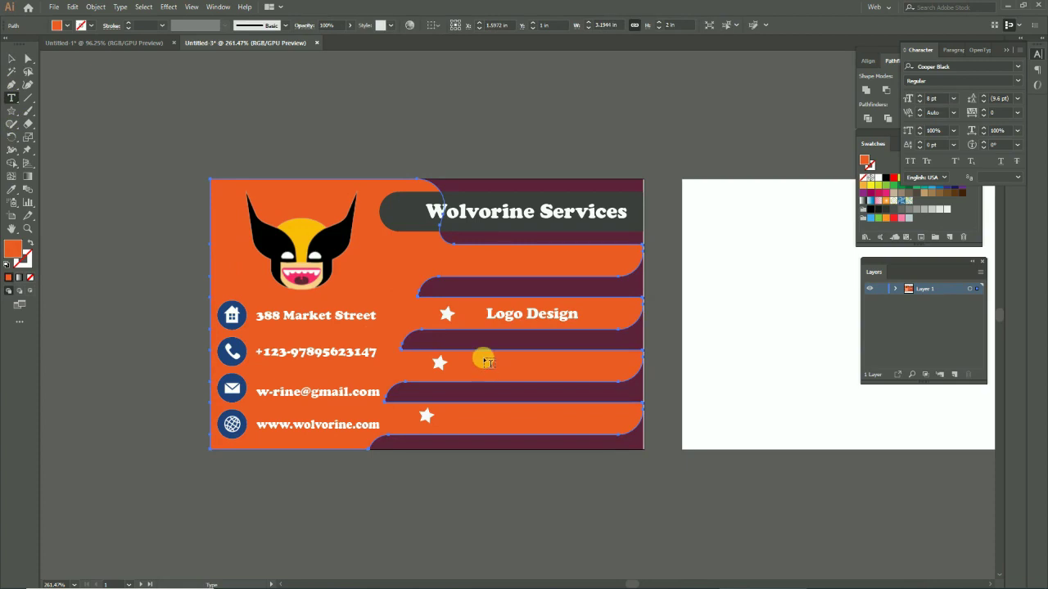
- Type 'Business Card' on the middle stripe, move it onto the stripe, and fill it white
left_click(485, 361)
type("Business Card")
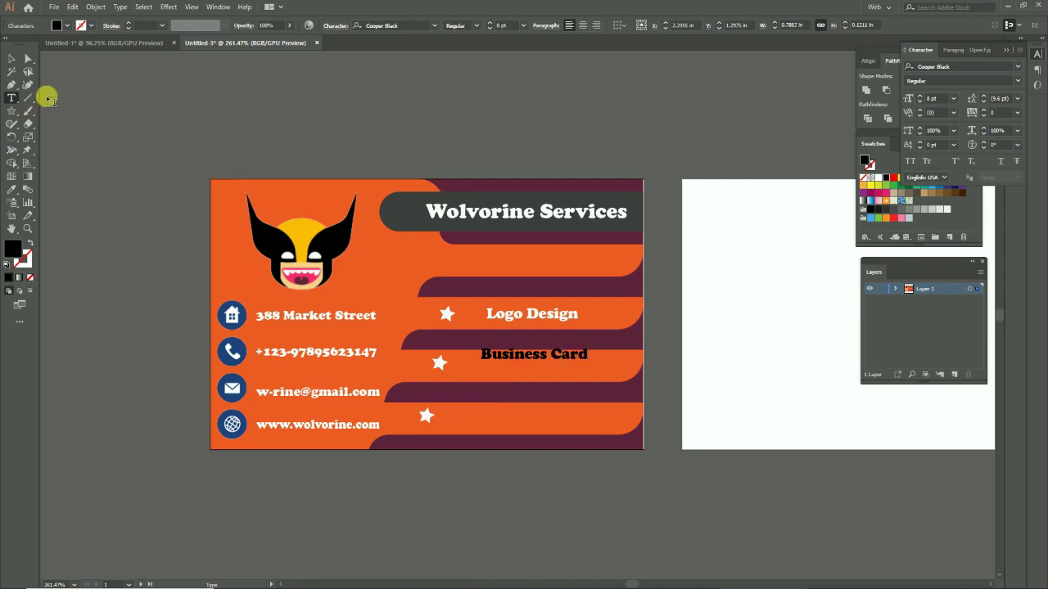
left_click(12, 59)
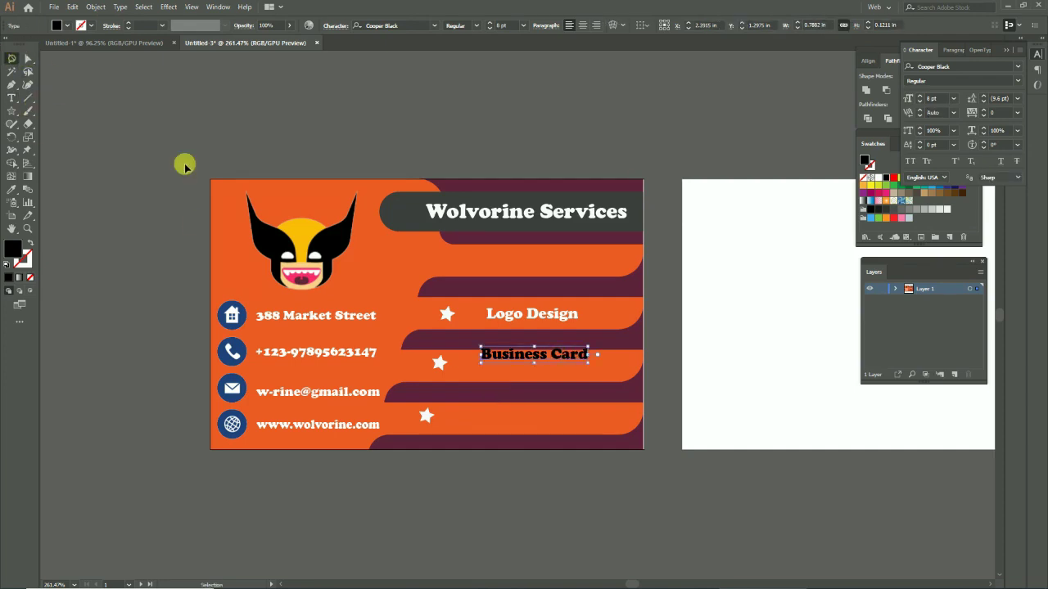
left_click_drag(499, 358, 501, 369)
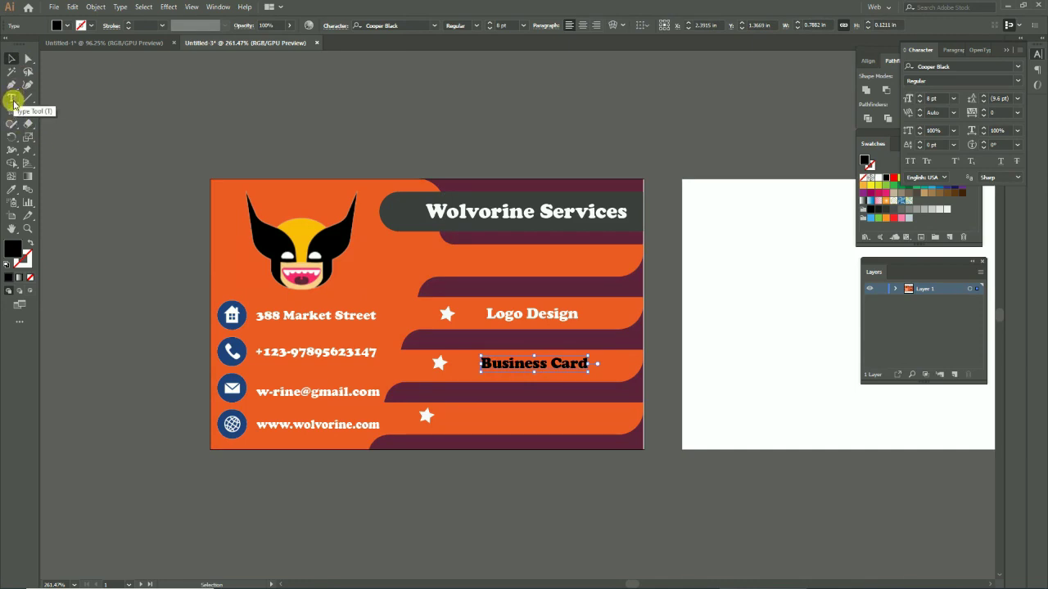
key("a")
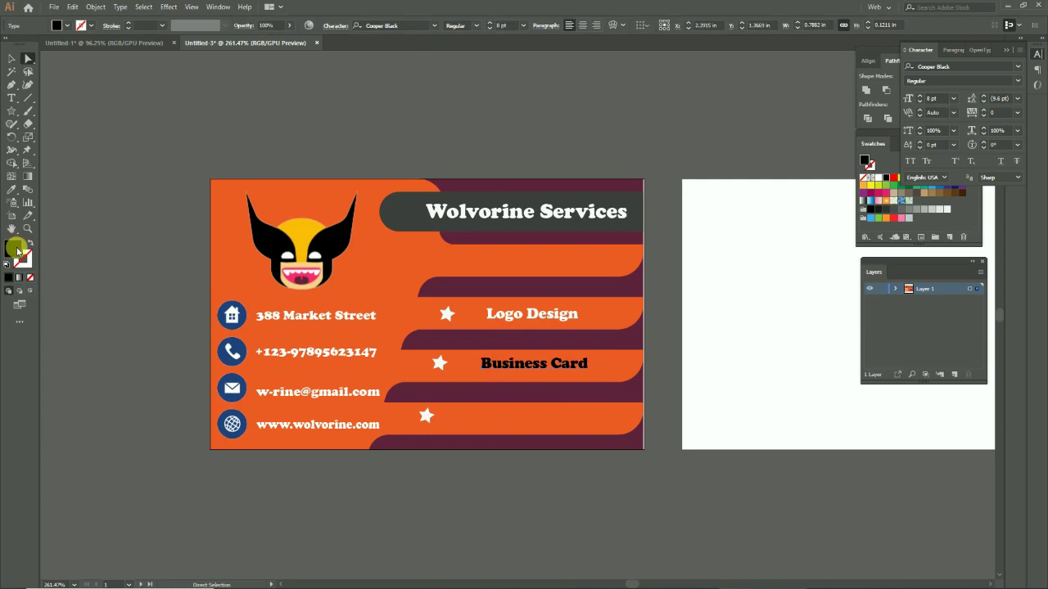
double_click(13, 248)
left_click(408, 312)
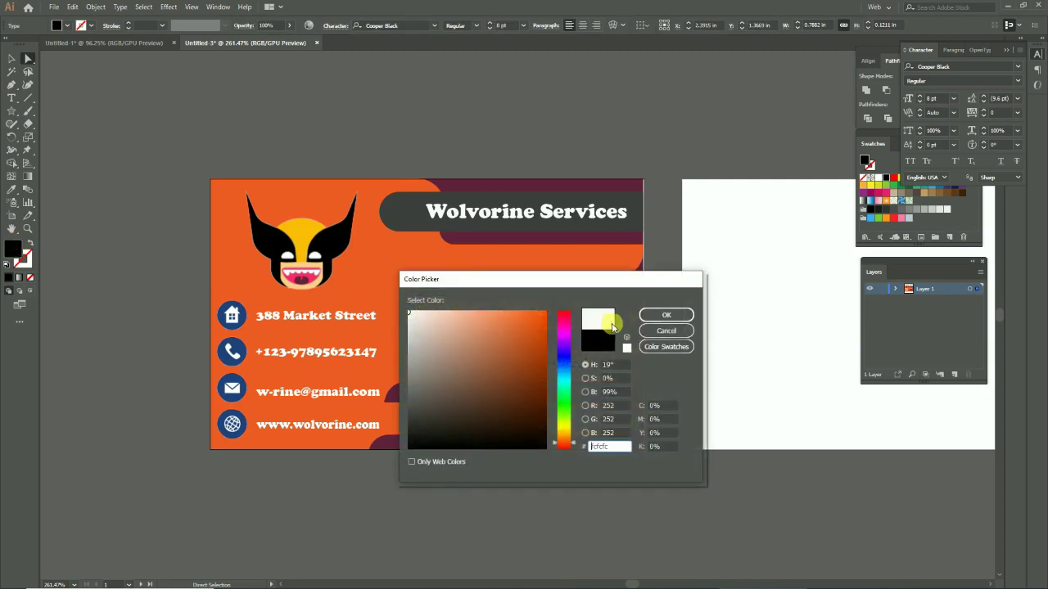
left_click(666, 315)
left_click(13, 96)
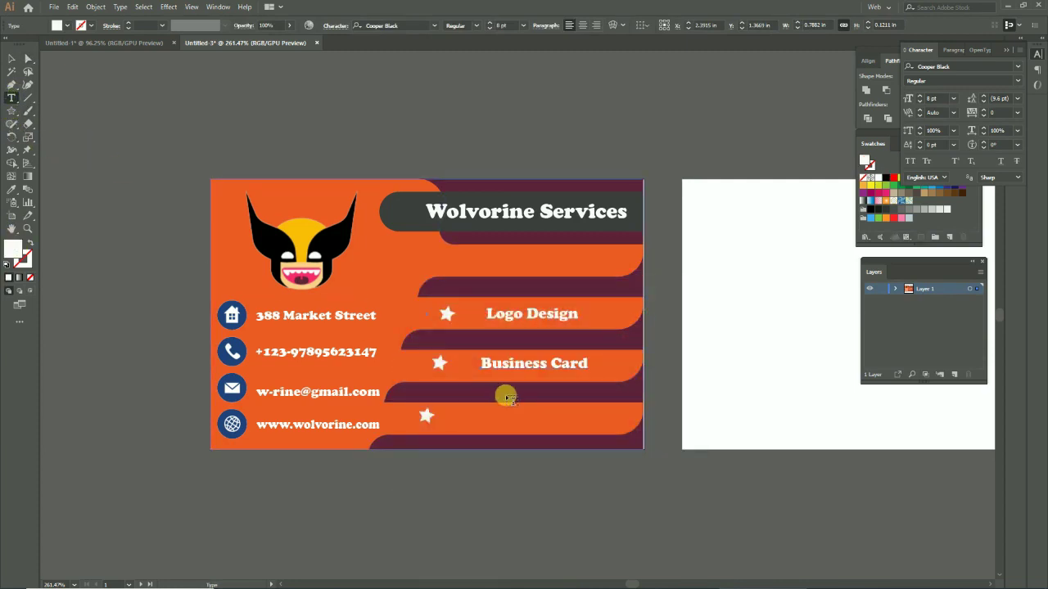
- Add 'Broucher Design' on the bottom stripe and fill it white
left_click(488, 415)
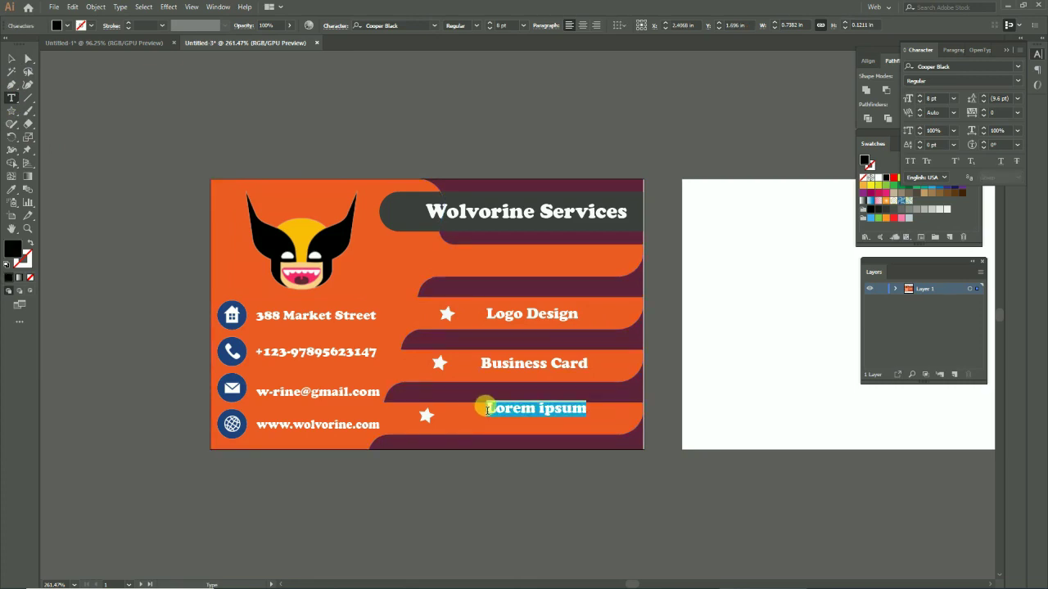
key("BackSpace")
type("Broucher Design")
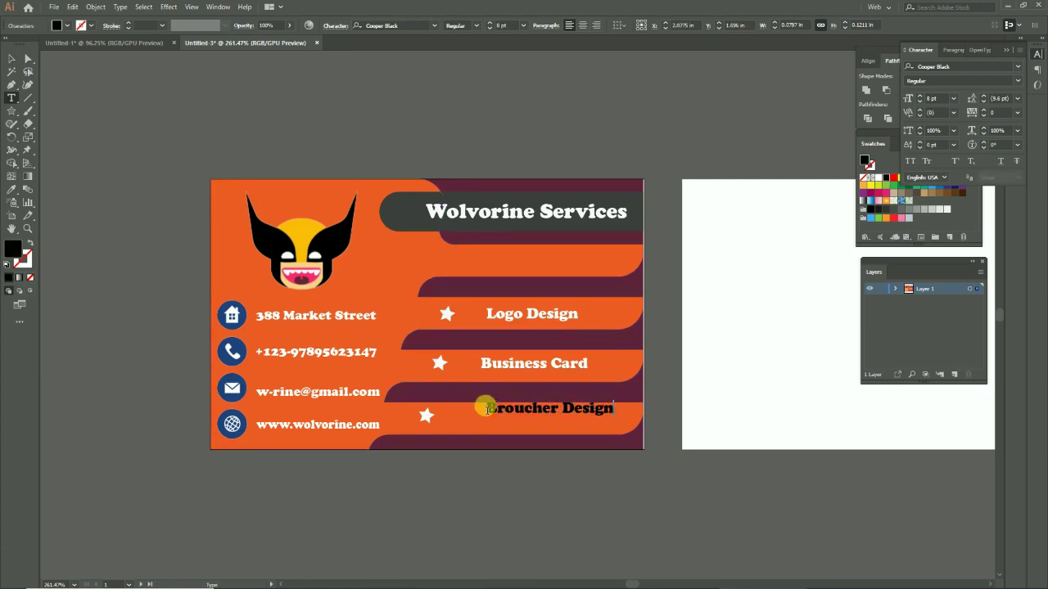
key("Escape")
left_click_drag(508, 408, 497, 419)
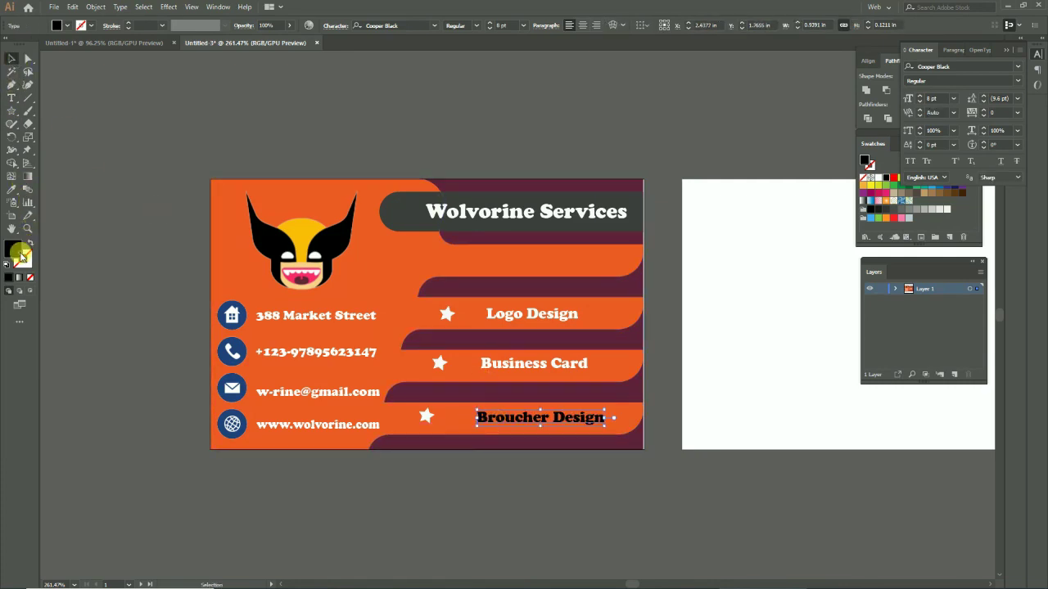
double_click(19, 254)
left_click(406, 309)
left_click(670, 313)
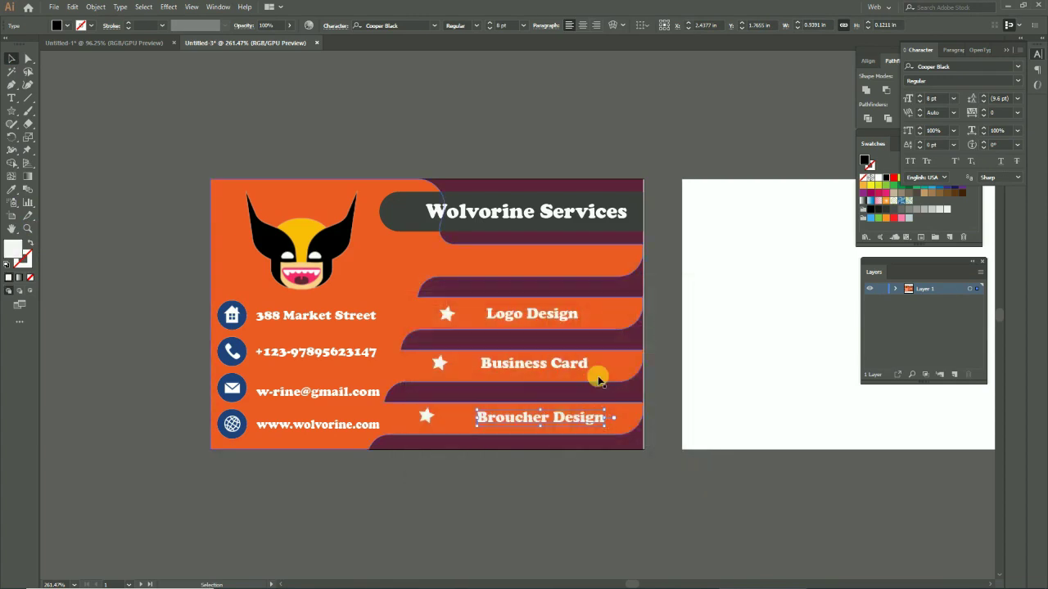
- Align Broucher Design horizontally with the other two service lines
left_click(505, 363)
left_click_drag(499, 421, 477, 421)
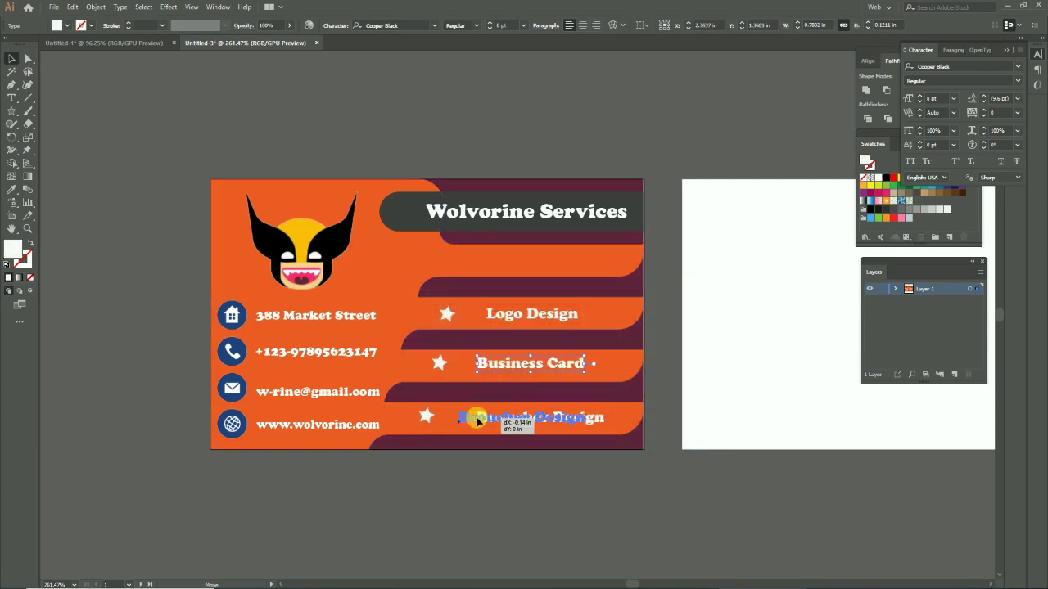
left_click_drag(486, 419, 497, 419)
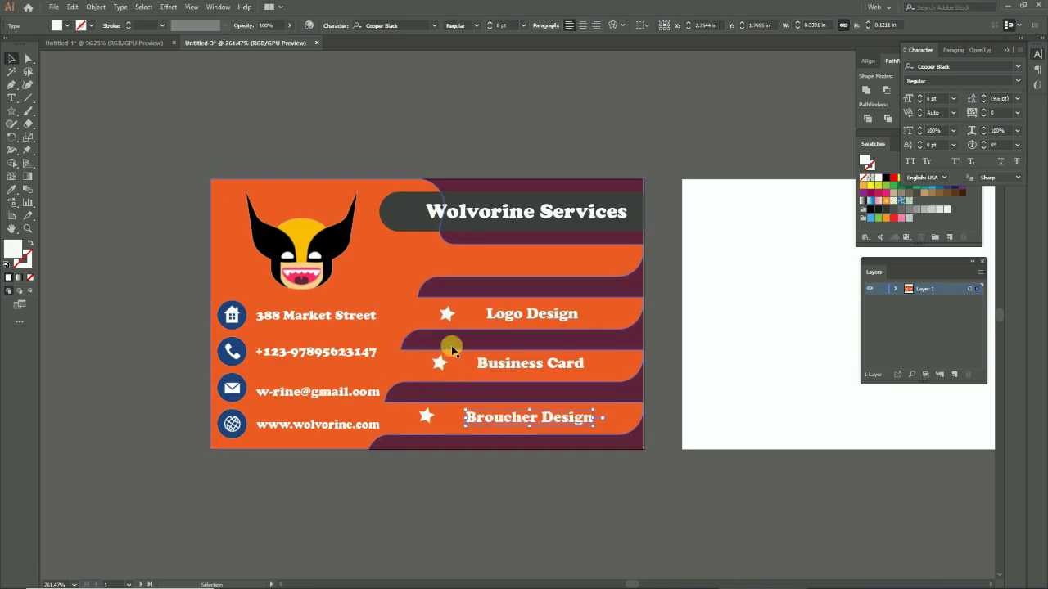
left_click(497, 492)
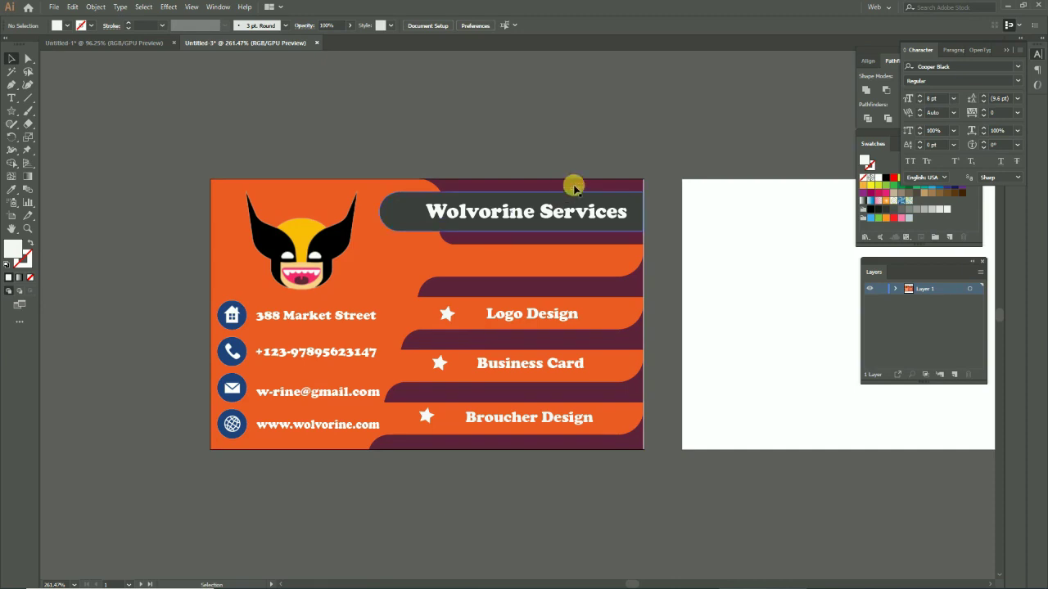
left_click(540, 212)
- Delete 'Services' from the banner title and move 'Wolvorine' right within the banner
left_click(11, 100)
left_click(623, 210)
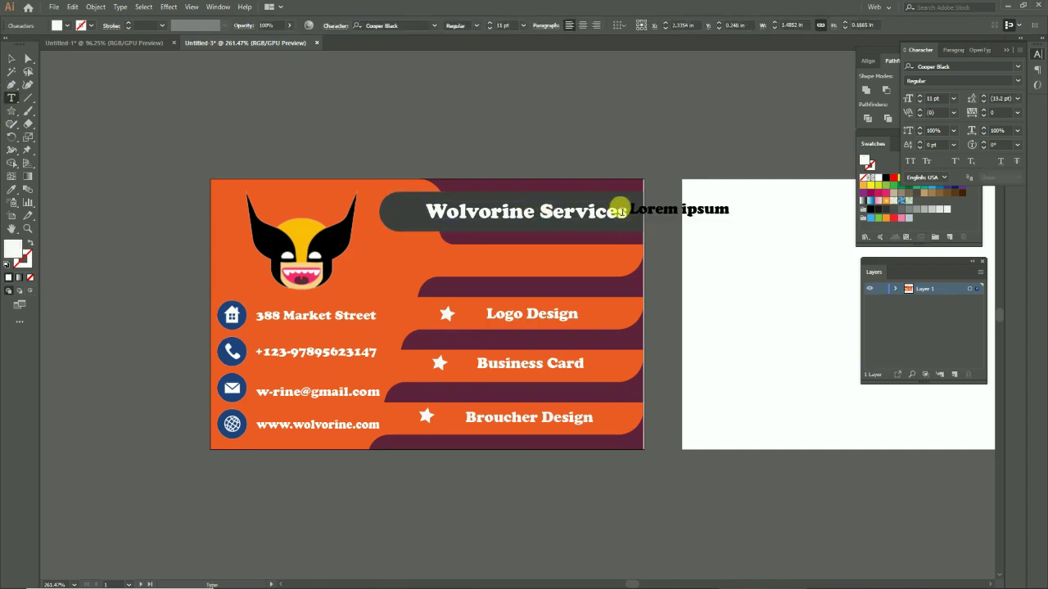
key("BackSpace")
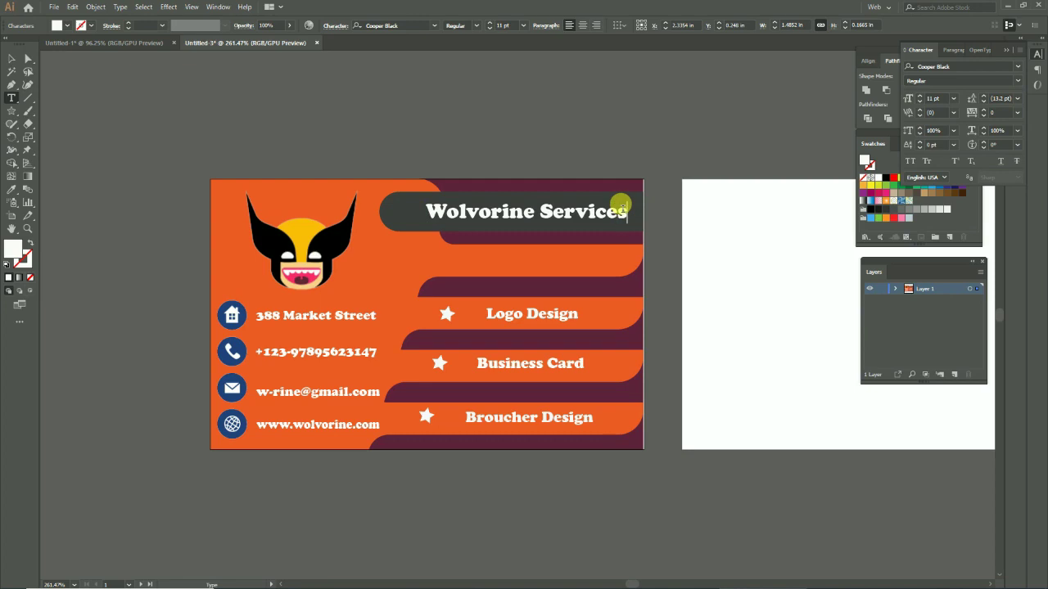
left_click(12, 59)
left_click(452, 212)
left_click_drag(487, 216, 548, 216)
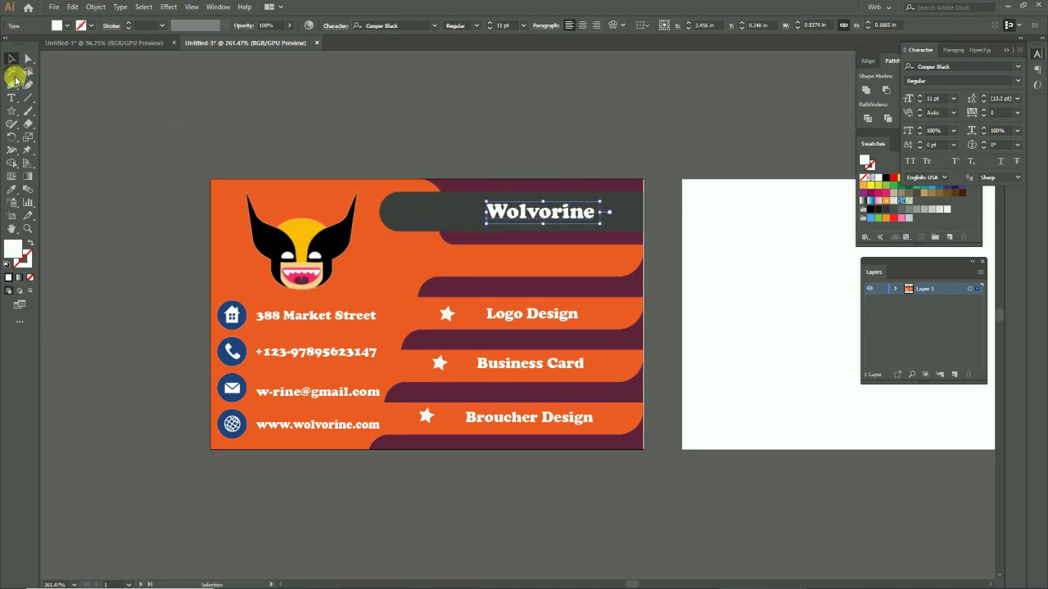
- Add a 'Services' line just below the banner and enlarge it to 11 pt
left_click(489, 245)
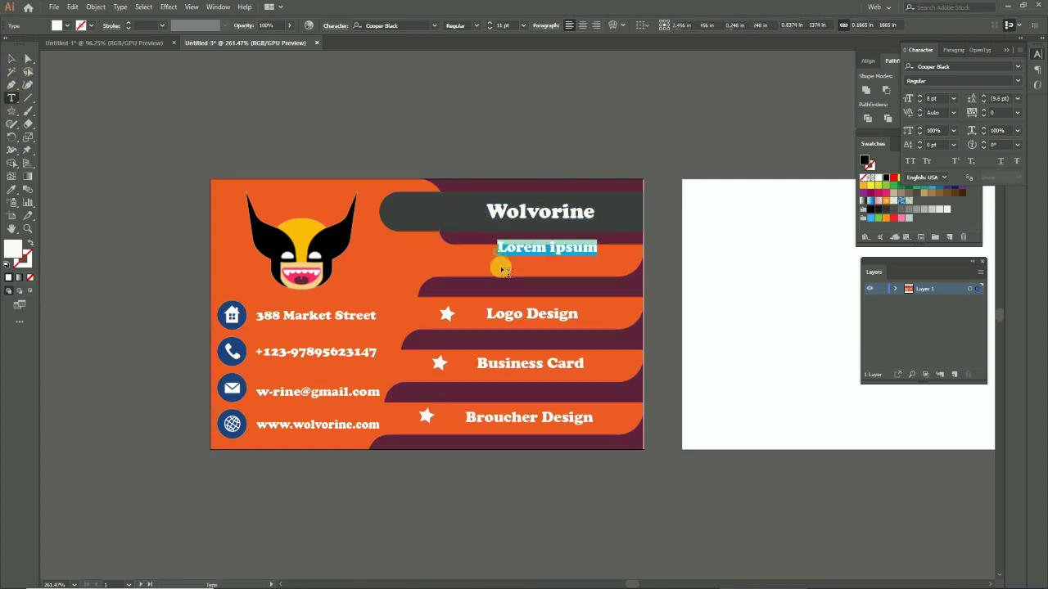
type("s")
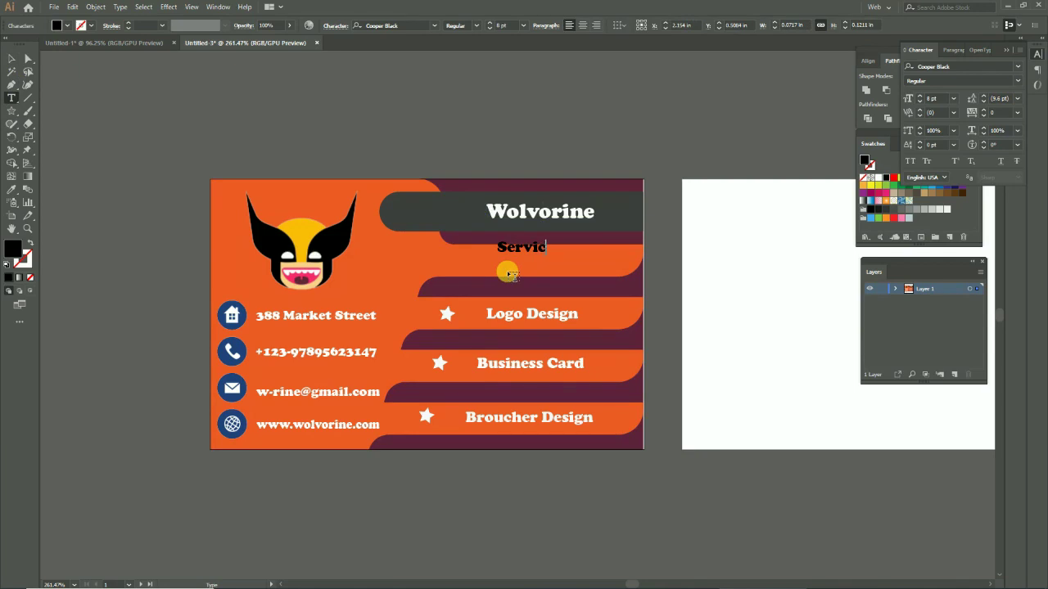
left_click(11, 59)
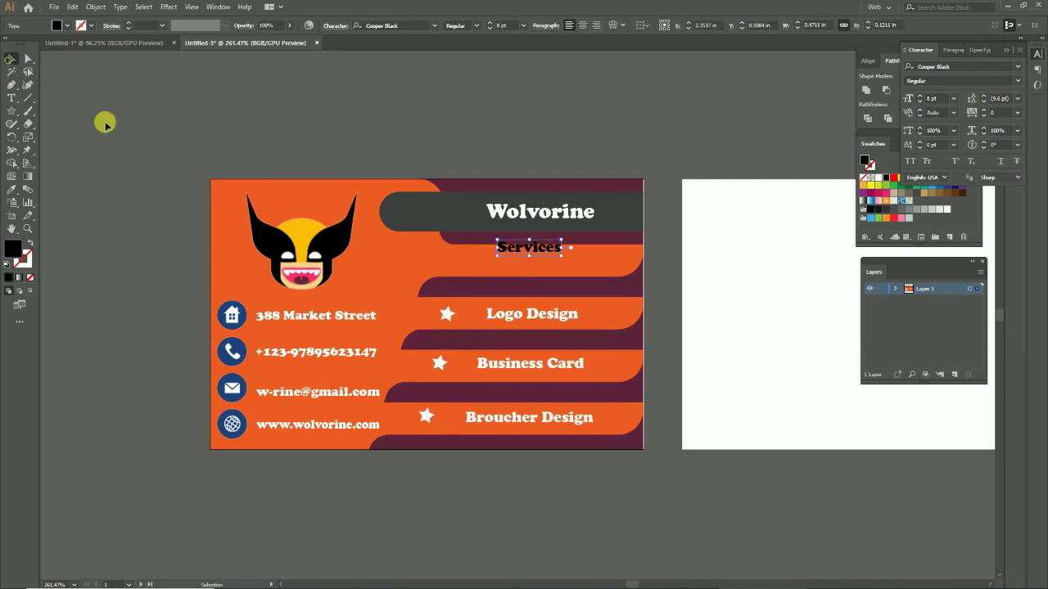
left_click_drag(538, 252, 539, 262)
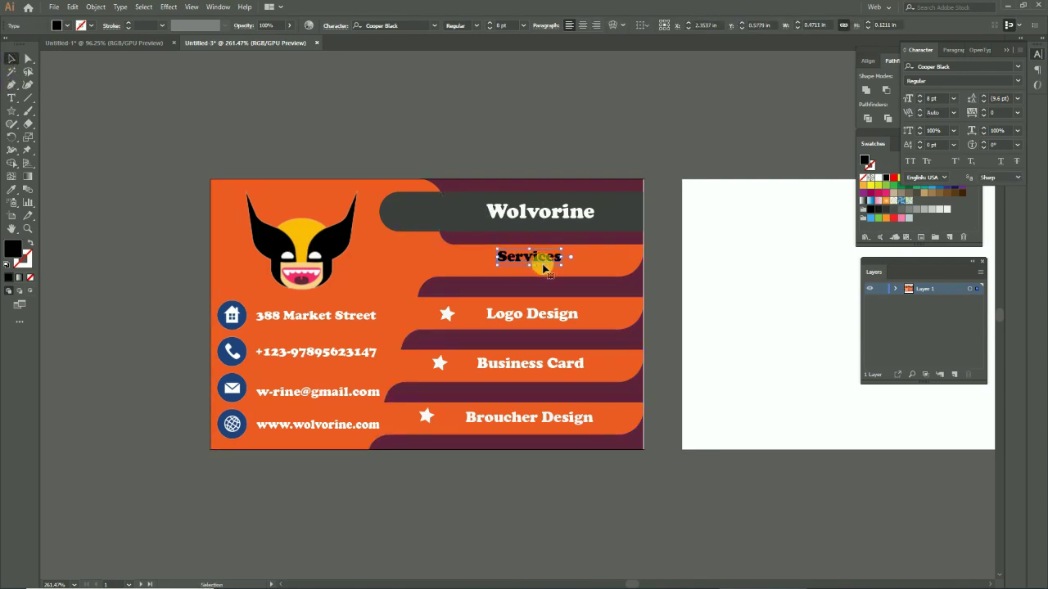
left_click(920, 97)
left_click(920, 96)
left_click(920, 96)
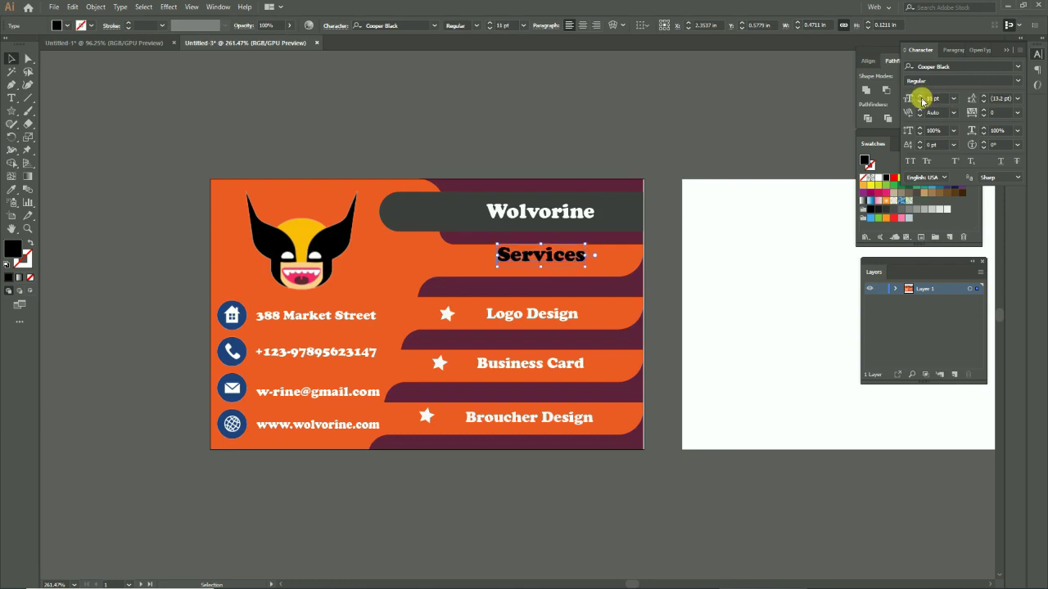
- Nudge the Services line into place and fill it white
left_click_drag(533, 259, 527, 260)
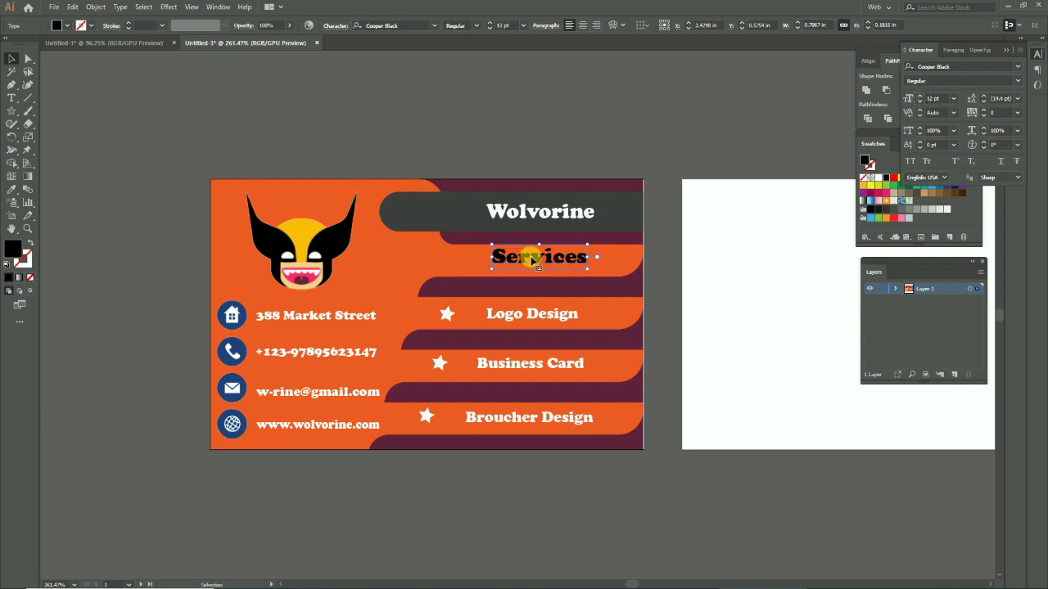
double_click(13, 248)
left_click(410, 311)
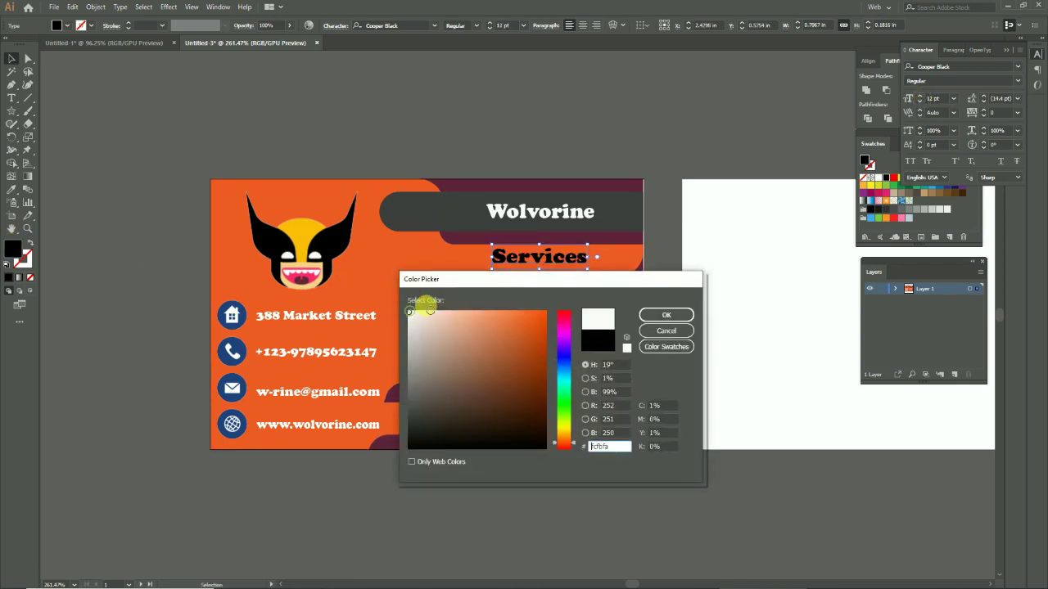
left_click(664, 314)
- Enlarge the Wolvorine name to 15 pt and shift it slightly left
left_click(516, 215)
left_click(920, 96)
left_click(920, 96)
left_click_drag(591, 211, 575, 216)
- Try a grey fill on Services, then set it back to white
left_click(561, 259)
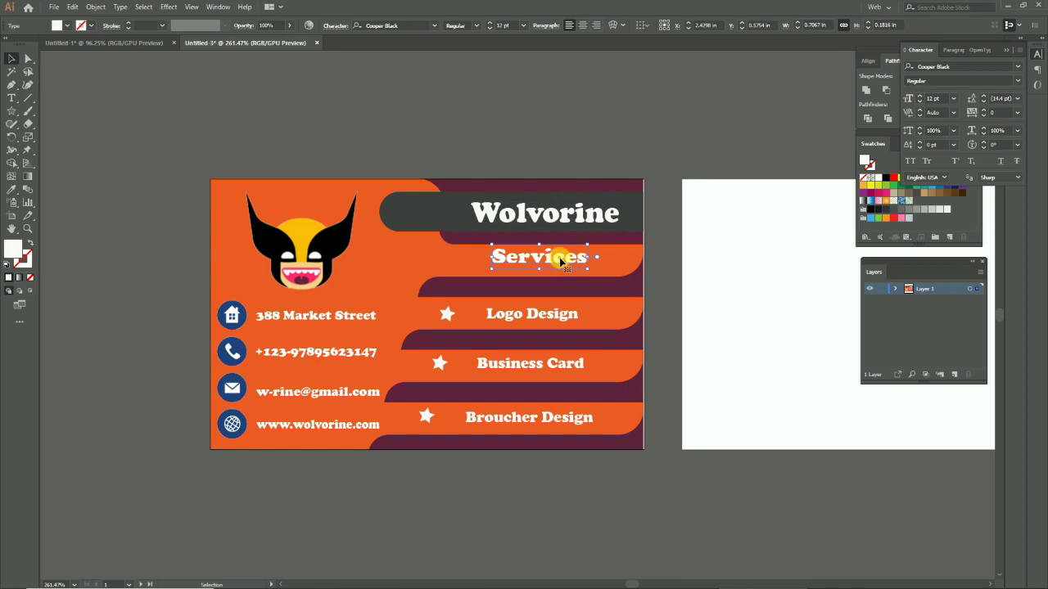
double_click(12, 250)
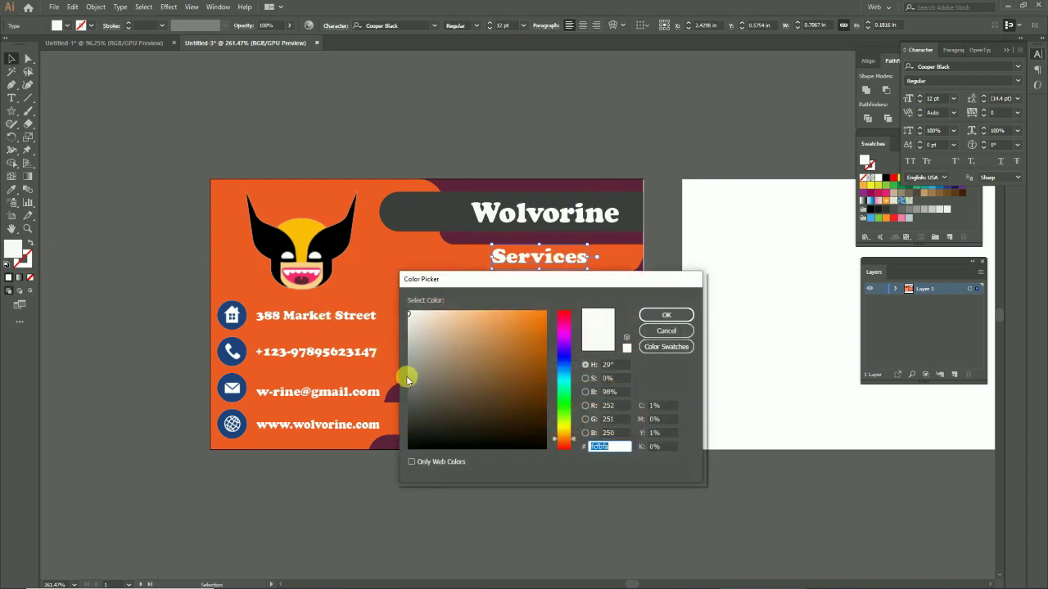
left_click(475, 370)
left_click(667, 314)
double_click(13, 249)
left_click(407, 309)
left_click(666, 315)
- Enlarge Services to 16 pt and reposition it beneath the Wolvorine banner
left_click(931, 98)
left_click(919, 95)
mouse_move(538, 249)
left_mouse_down()
mouse_move(524, 256)
mouse_move(549, 257)
left_mouse_up()
left_click(660, 386)
left_click(603, 495)
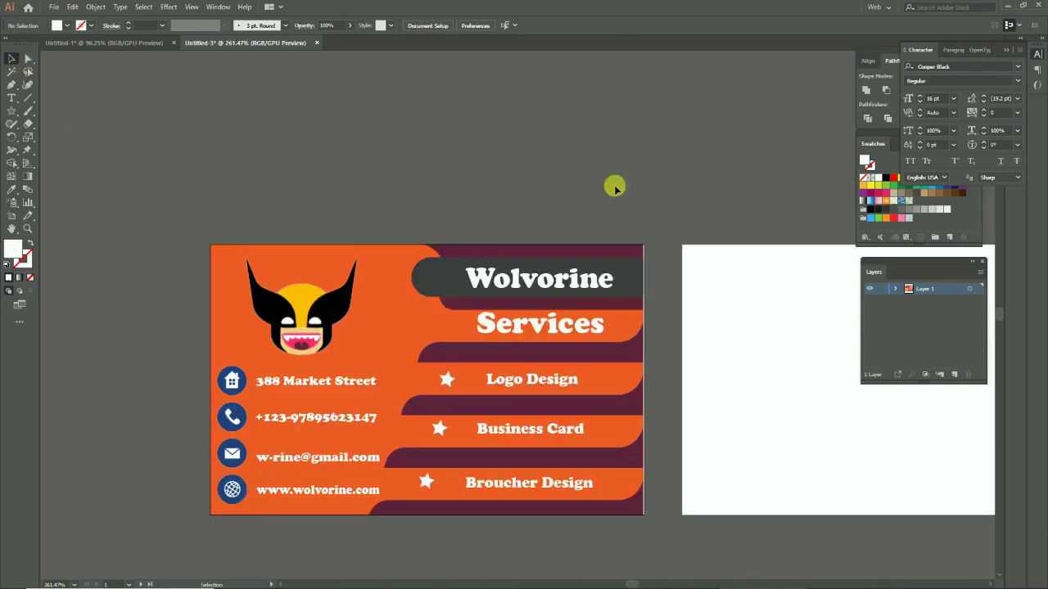
- Cover the back artboard with a rectangle filled with the front card's orange
left_click_drag(632, 585, 644, 583)
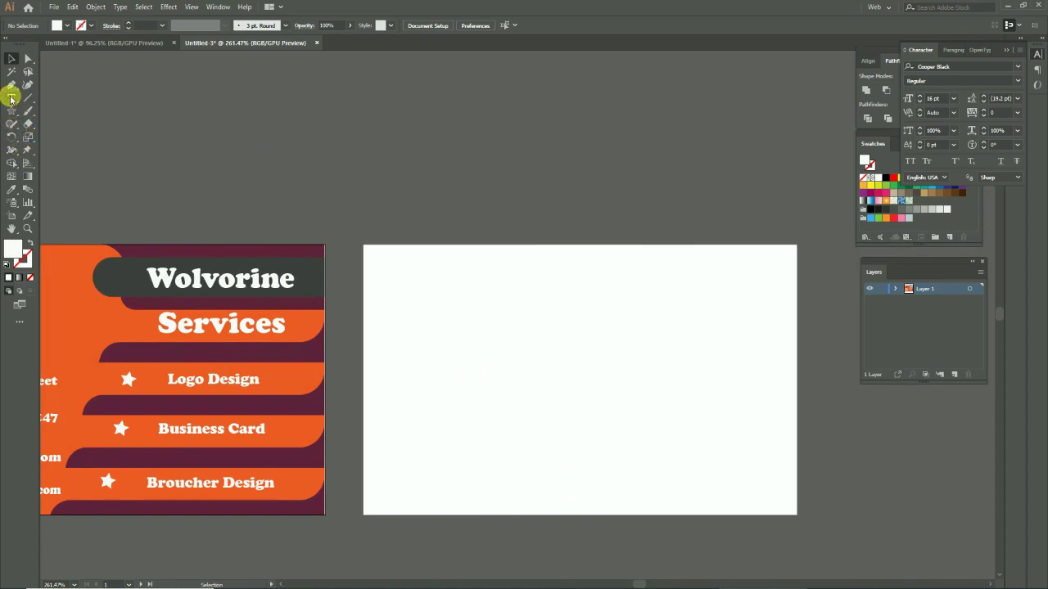
left_click_drag(11, 110, 58, 108)
left_click_drag(360, 242, 791, 512)
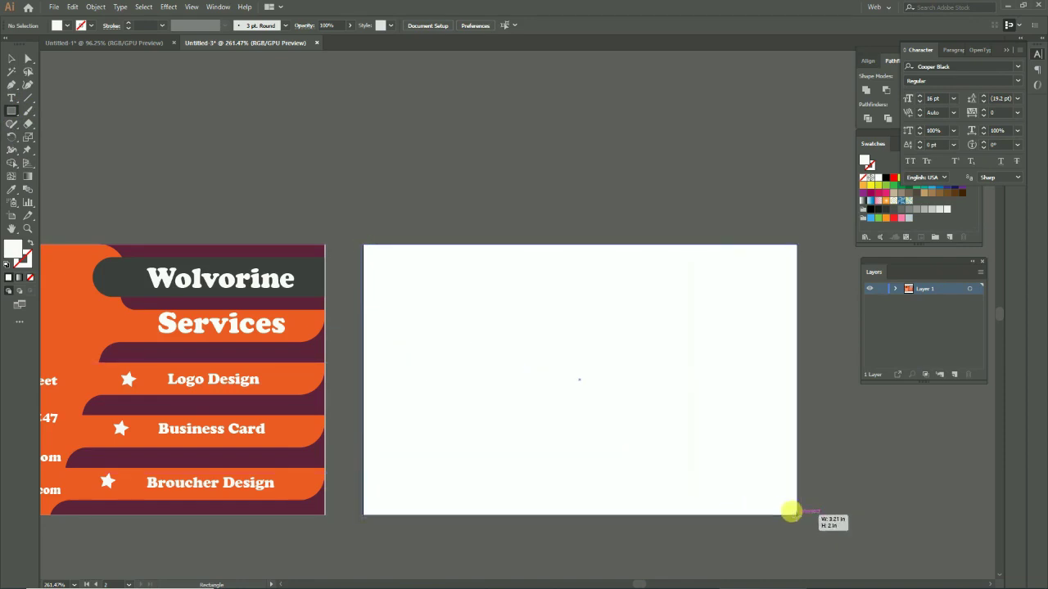
left_click_drag(792, 513, 793, 512)
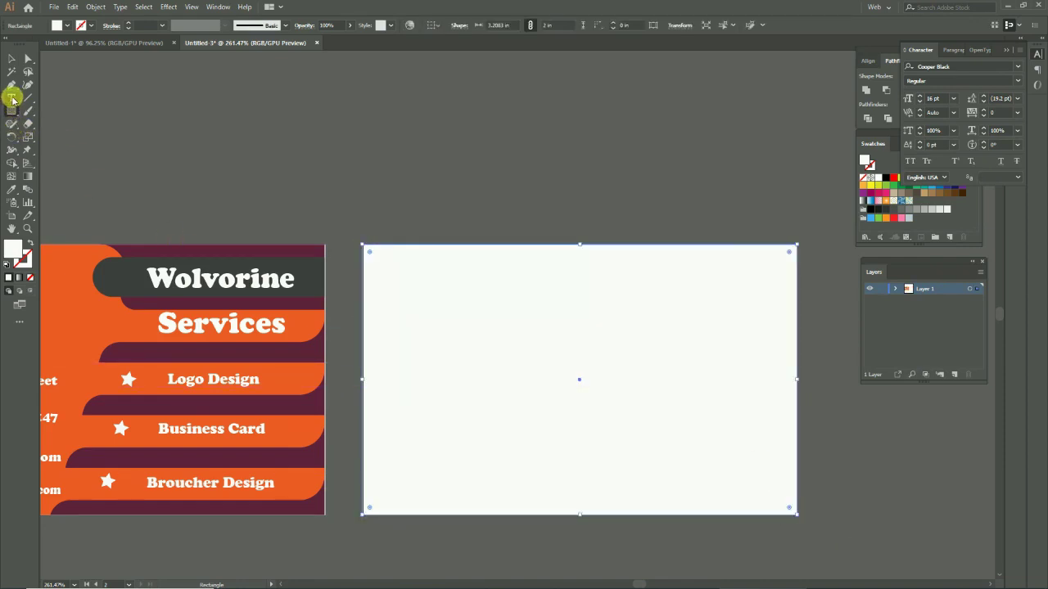
left_click(12, 189)
left_click(70, 286)
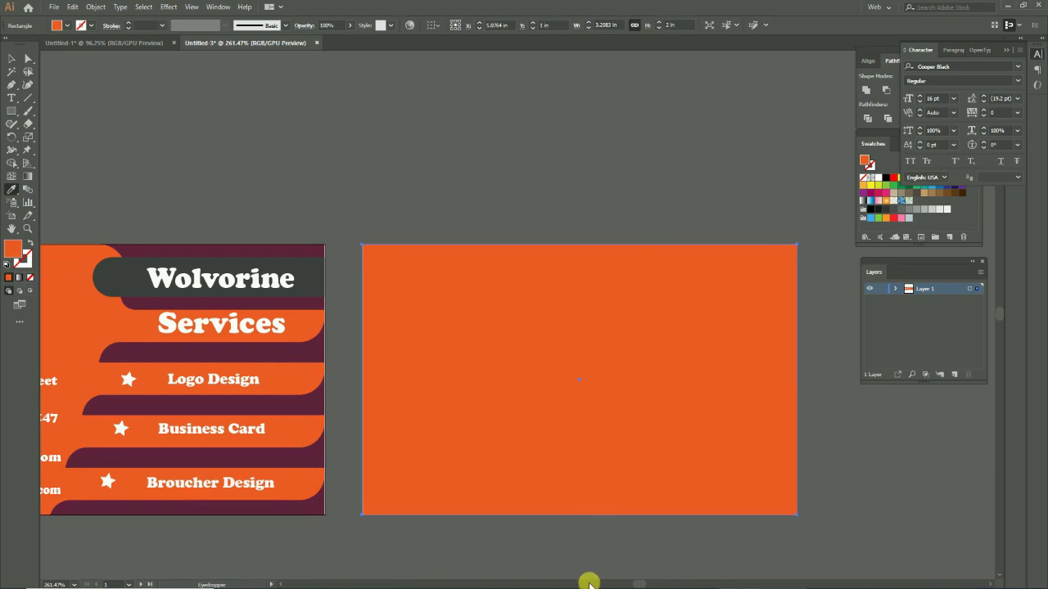
- Copy the Wolverine head onto the back artboard and bring it in front of the rectangle
scroll(636, 578, "left", 3)
scroll(636, 578, "right", 1)
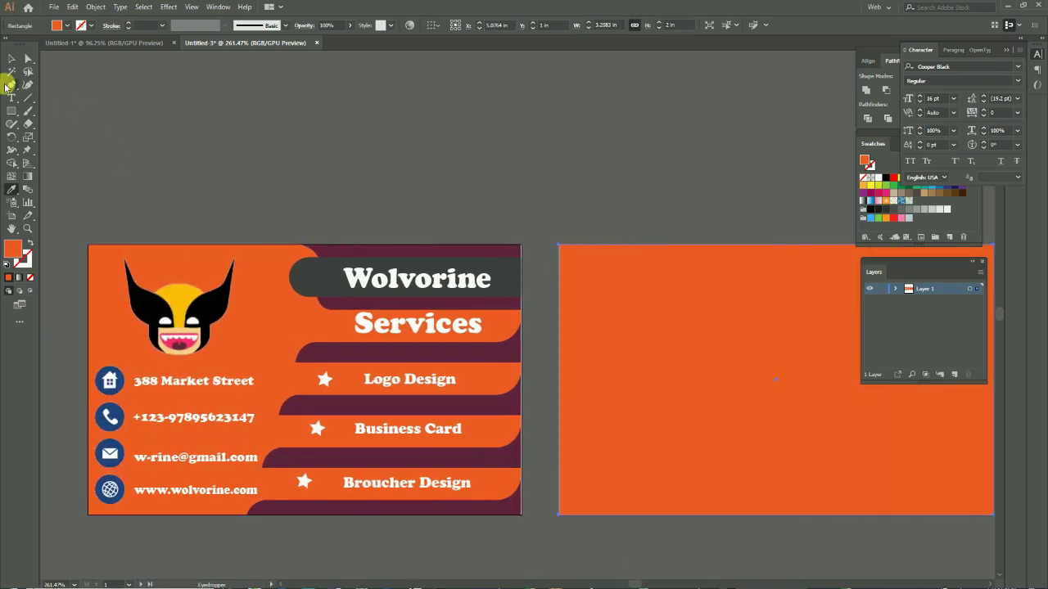
left_click(11, 58)
left_click_drag(245, 325, 706, 336)
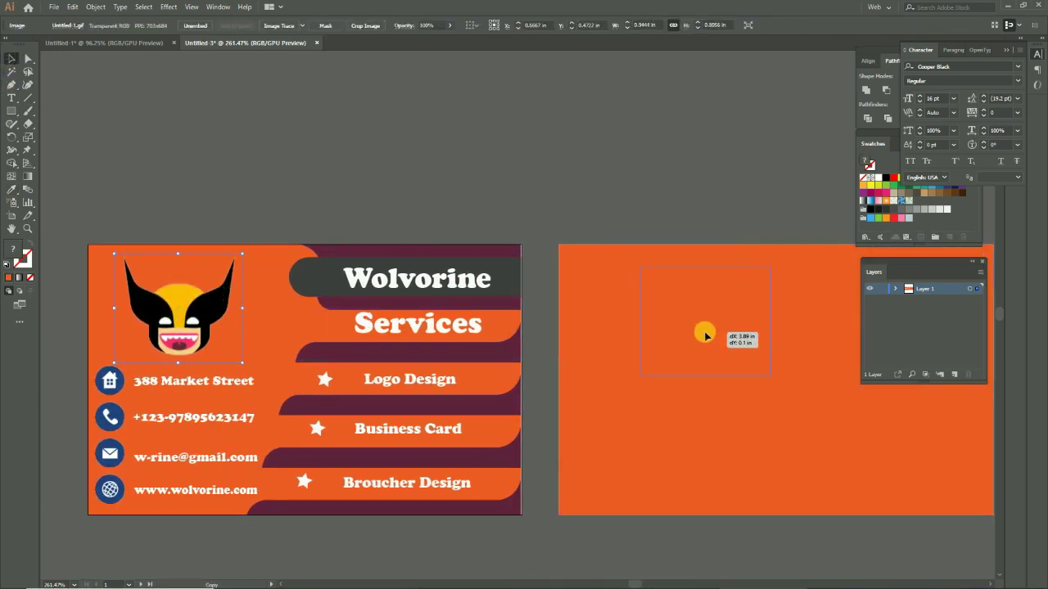
right_click(692, 330)
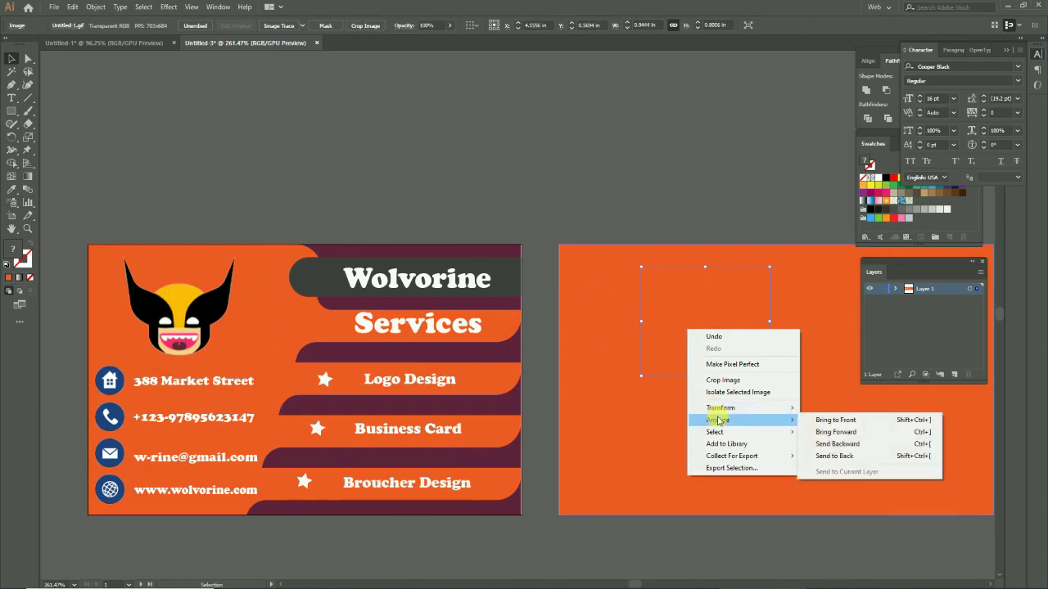
left_click(823, 420)
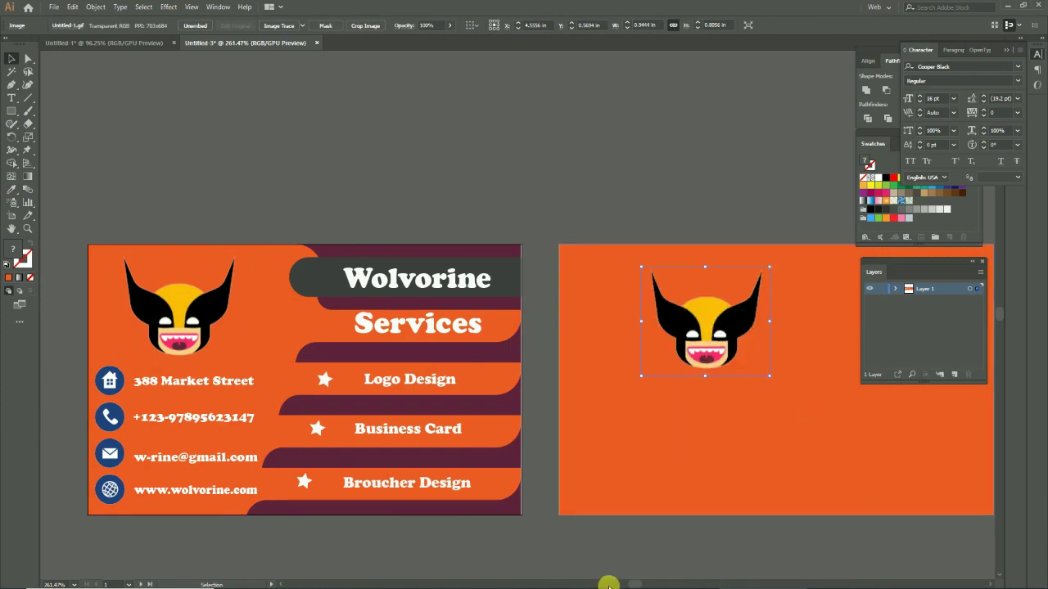
left_click_drag(631, 582, 637, 585)
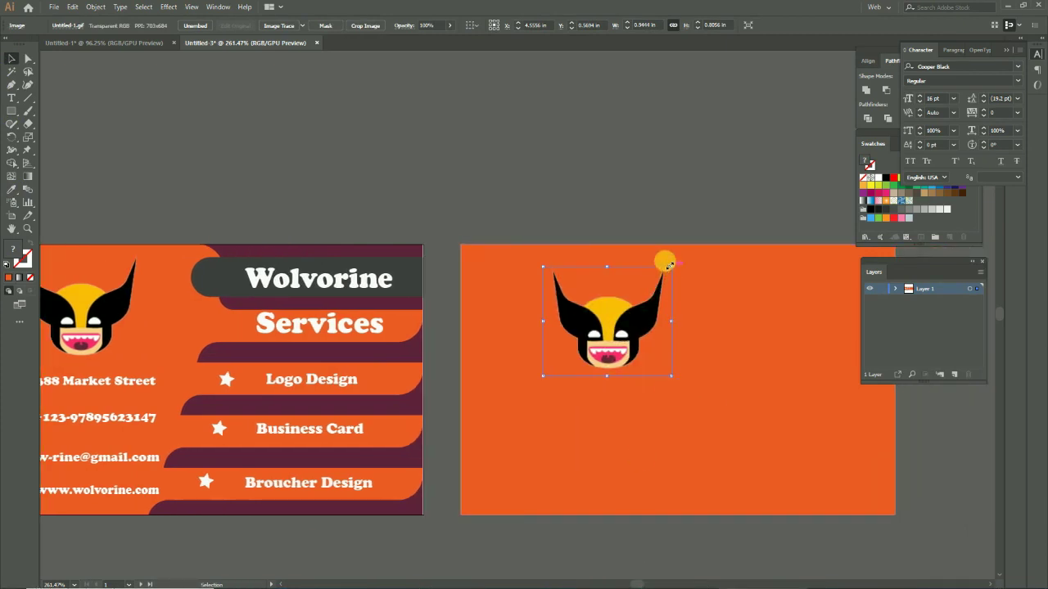
- Shrink the Wolverine head into a small icon and repeat it across the top edge
mouse_move(668, 264)
left_mouse_down()
mouse_move(579, 345)
mouse_move(546, 347)
mouse_move(476, 266)
mouse_move(501, 282)
mouse_move(510, 268)
mouse_move(552, 277)
left_mouse_up()
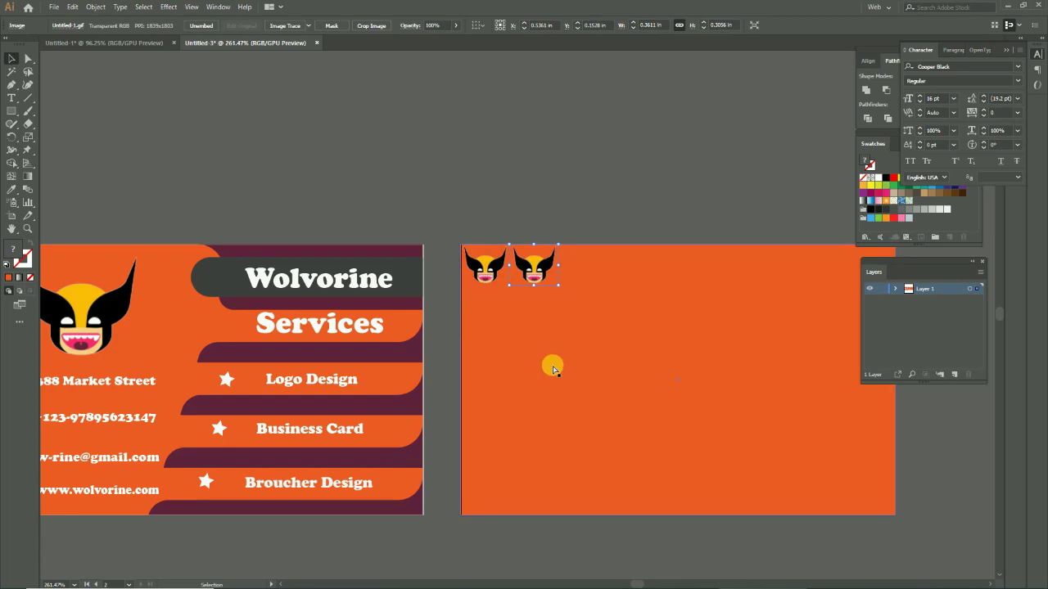
key("ctrl+d")
key("ctrl+d")
key("ctrl+d")
key("ctrl+d")
key("ctrl+d")
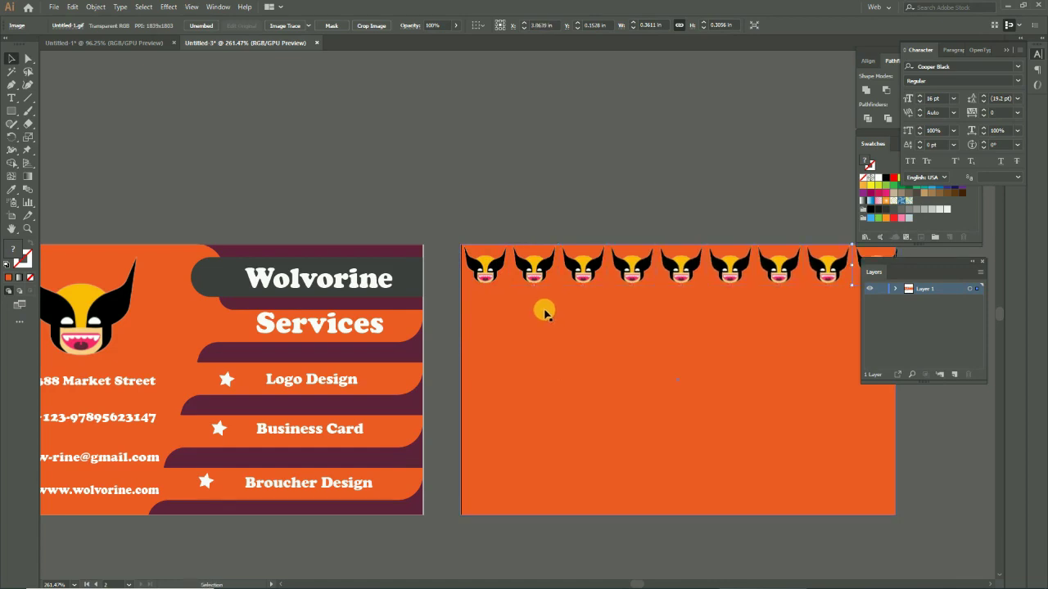
left_click_drag(902, 260, 963, 281)
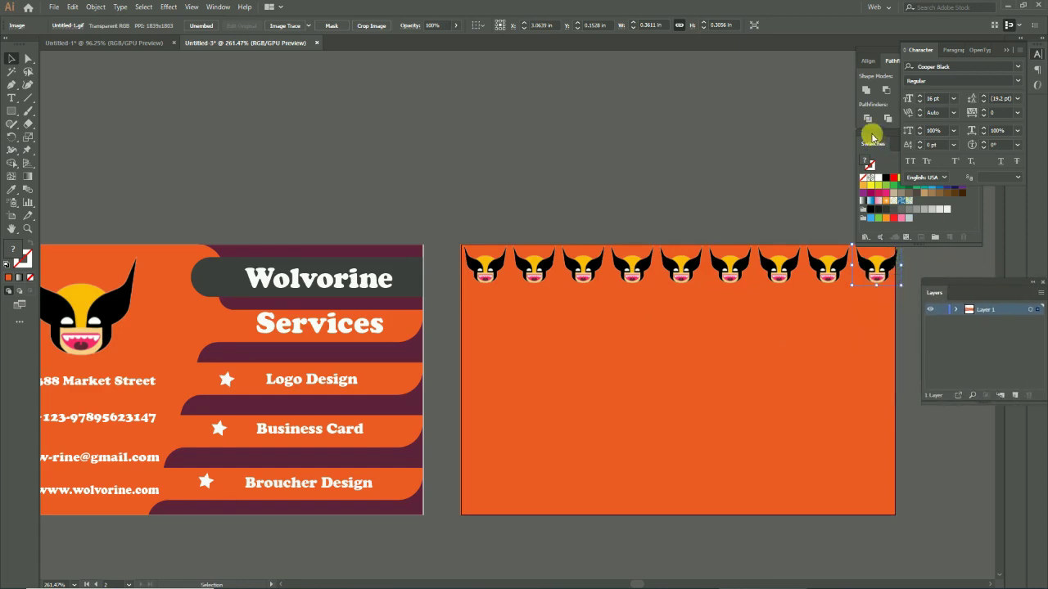
left_click_drag(872, 137, 703, 79)
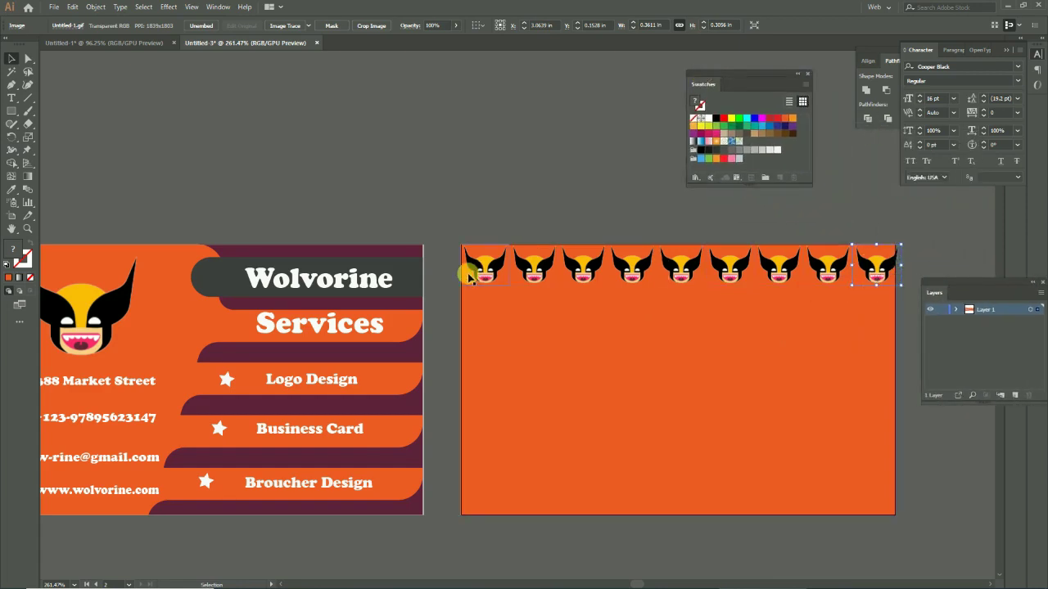
- Select all the icons in the top row and stretch the row to the artboard's width
left_click(534, 270, "shift")
left_click(583, 270, "shift")
left_click(632, 268, "shift")
left_click(681, 267, "shift")
left_click(730, 265, "shift")
left_click(777, 269, "shift")
left_click(827, 266, "shift")
left_click(877, 264, "shift")
mouse_move(896, 242)
left_mouse_down()
mouse_move(880, 246)
mouse_move(891, 266)
left_mouse_up()
- Group the icon row and duplicate it downward into several rows
key("ctrl+g")
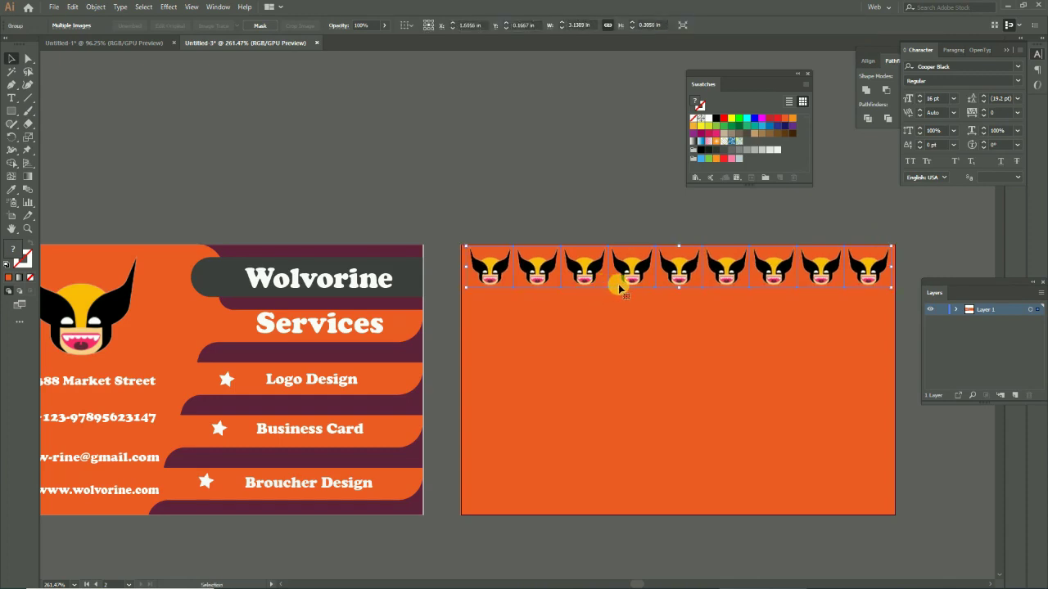
left_click_drag(620, 287, 618, 330)
key("ctrl+d")
key("ctrl+d")
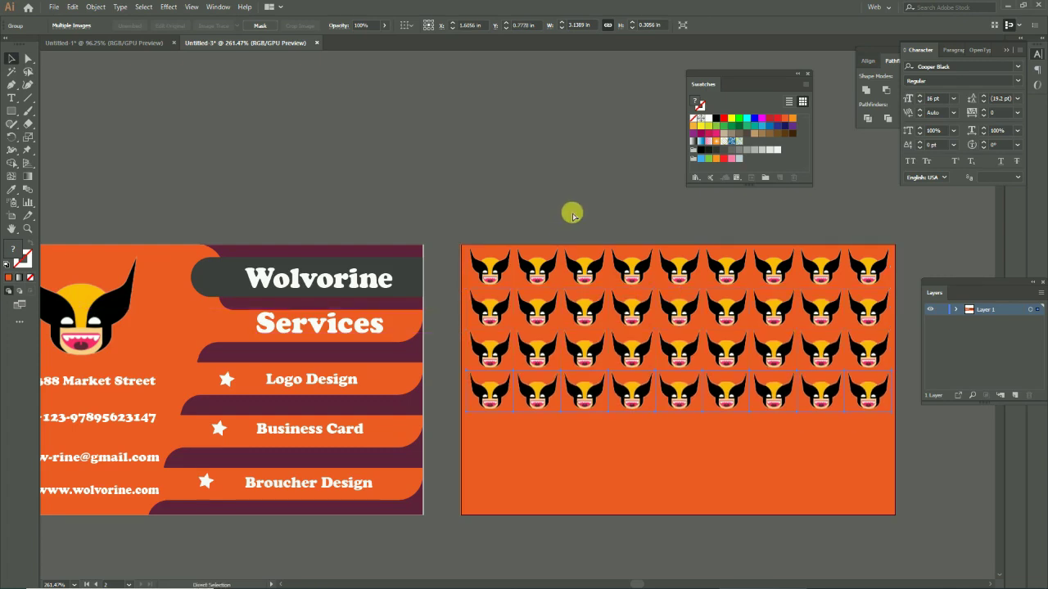
key("ctrl+d")
key("ctrl+d")
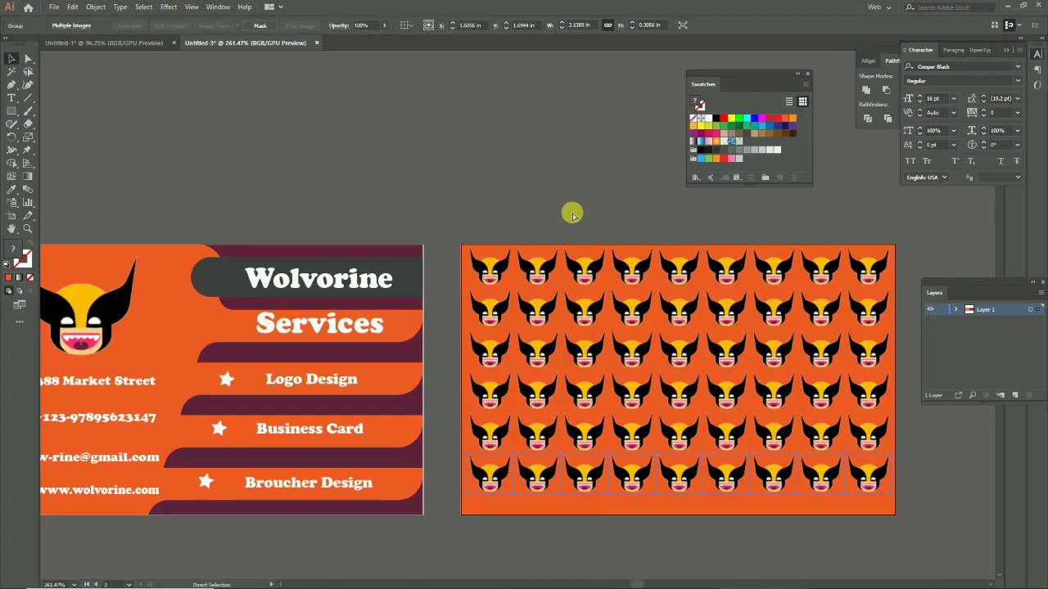
- Fade the whole icon pattern to about 13% opacity in the Transparency panel
key("ctrl+a")
key("ctrl+shift+F10")
left_click_drag(946, 157, 487, 94)
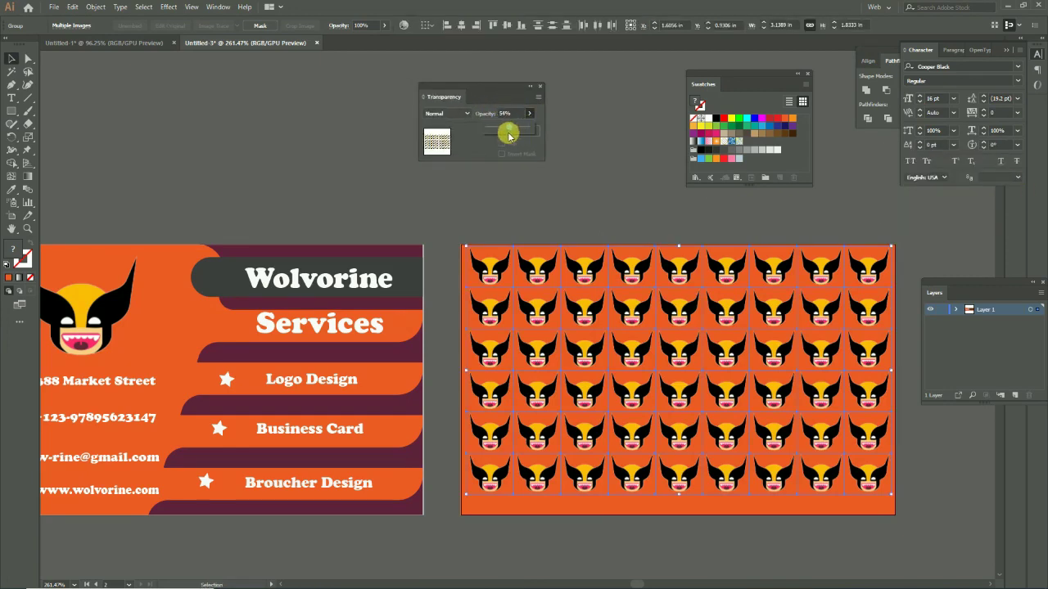
left_click_drag(509, 135, 505, 131)
left_click(522, 113)
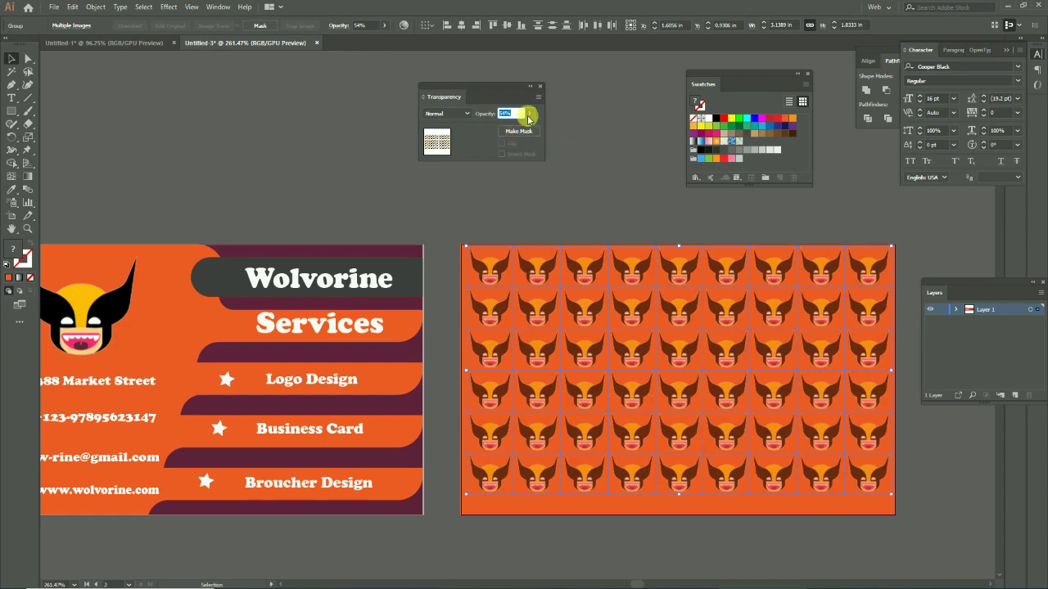
left_click_drag(503, 128, 492, 129)
left_click(609, 159)
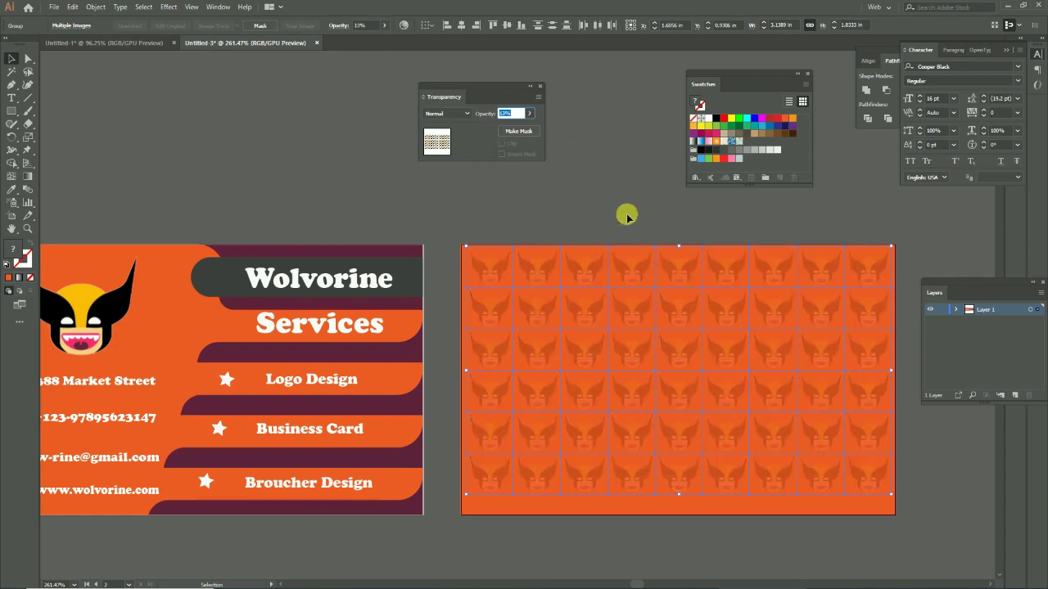
key("ctrl+shift+a")
left_click(12, 111)
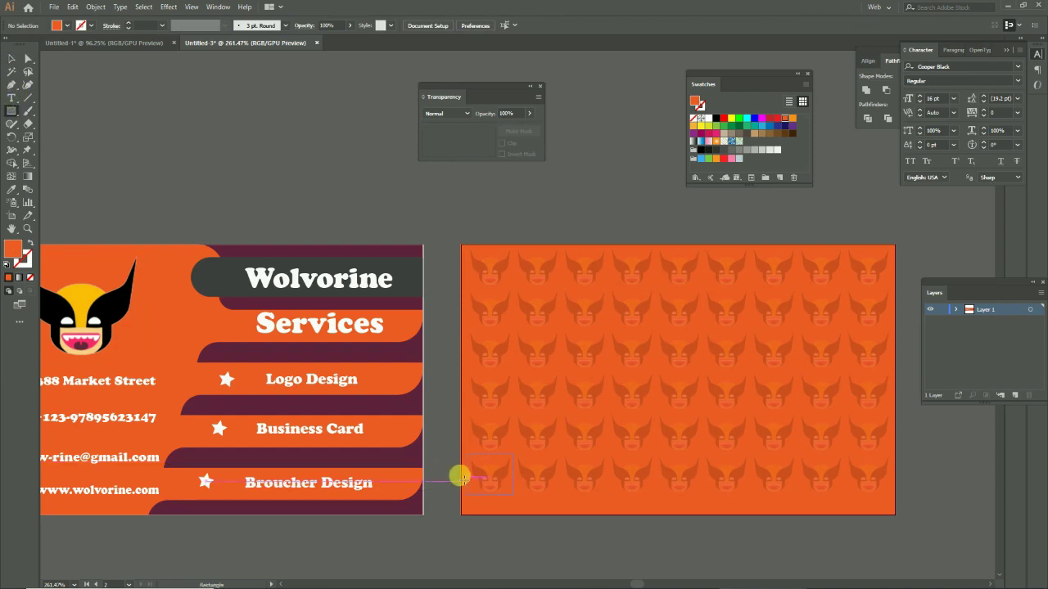
- Draw a bottom band in the front card's dark purple with top corners rounded to about 0.15 in
left_click_drag(457, 481, 893, 514)
left_click_drag(678, 481, 676, 476)
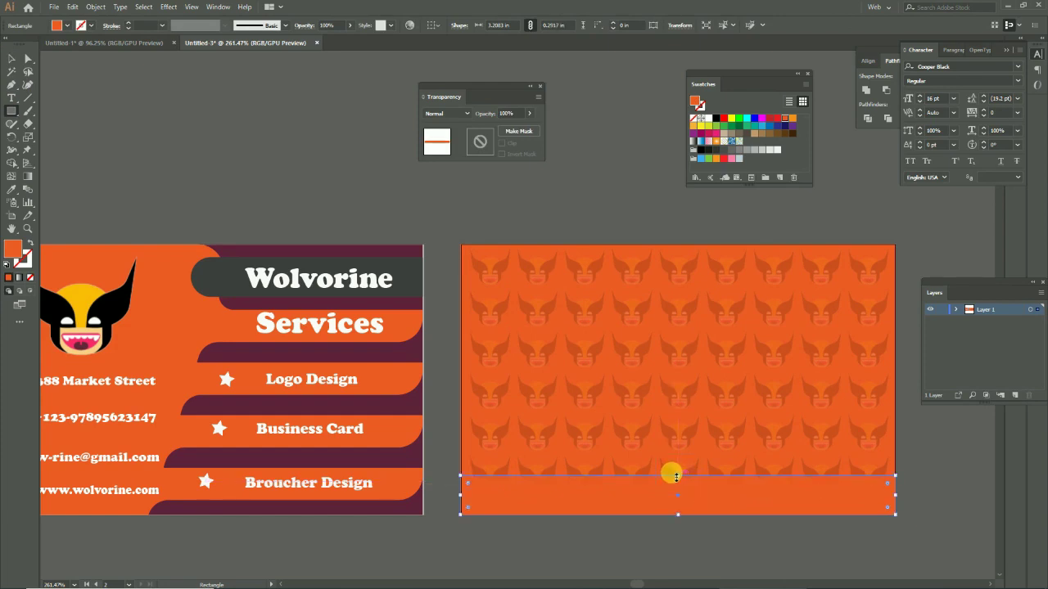
left_click(12, 189)
left_click(244, 343)
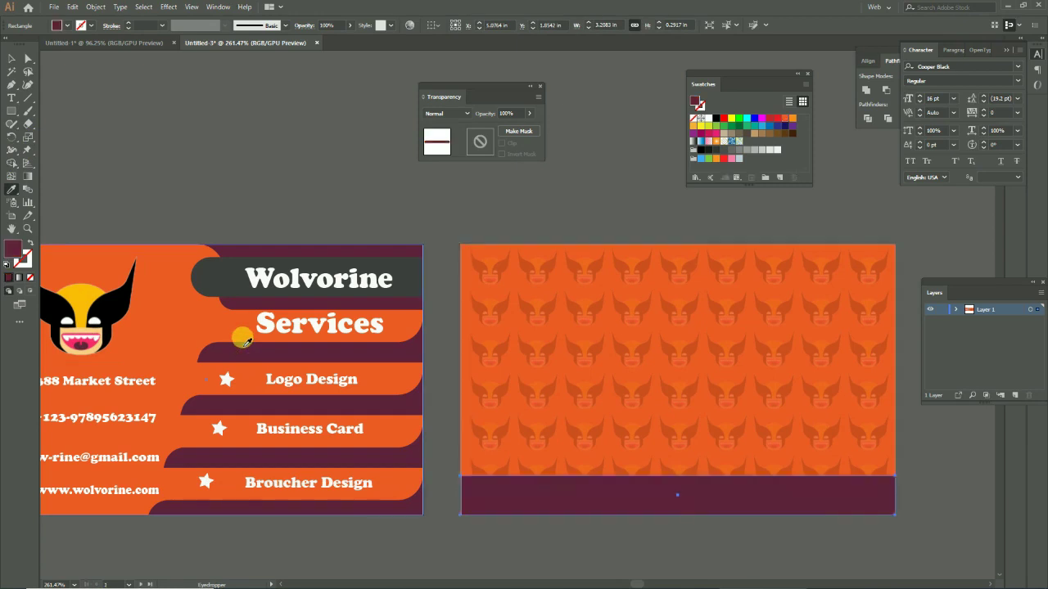
key("a")
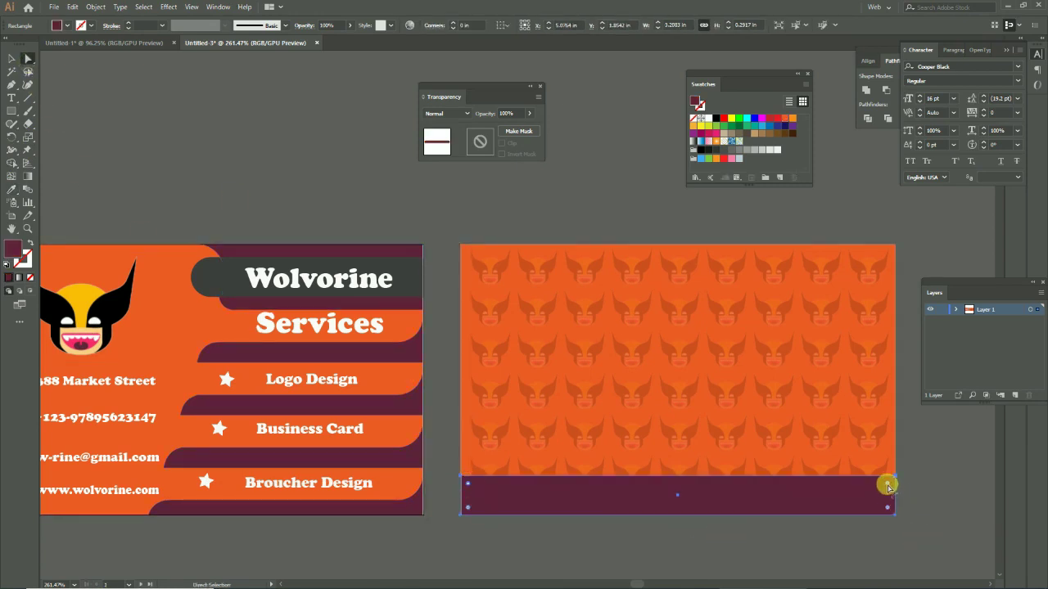
left_click_drag(887, 485, 881, 503)
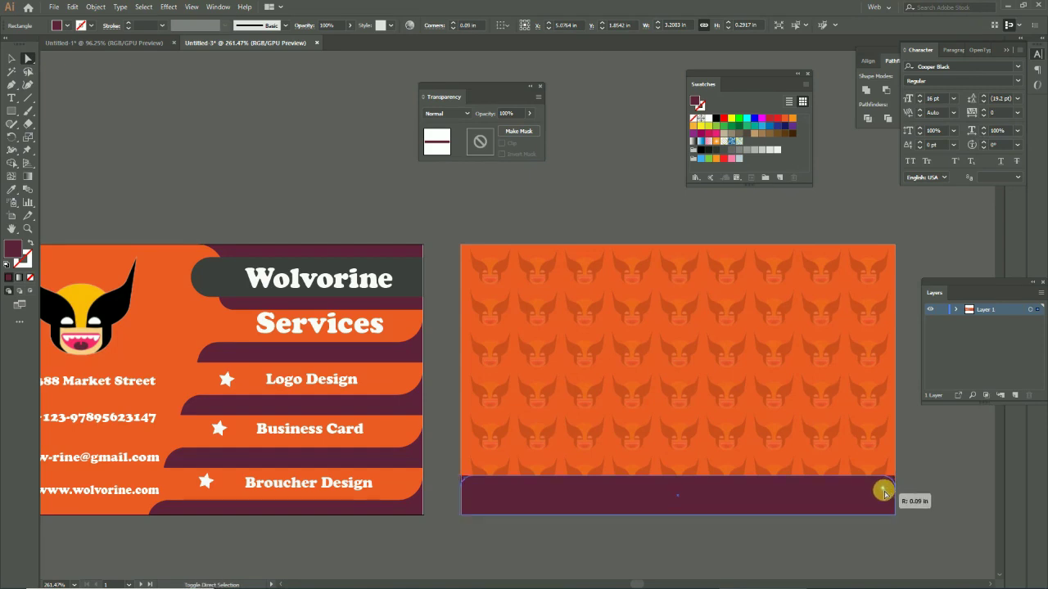
left_click(847, 543)
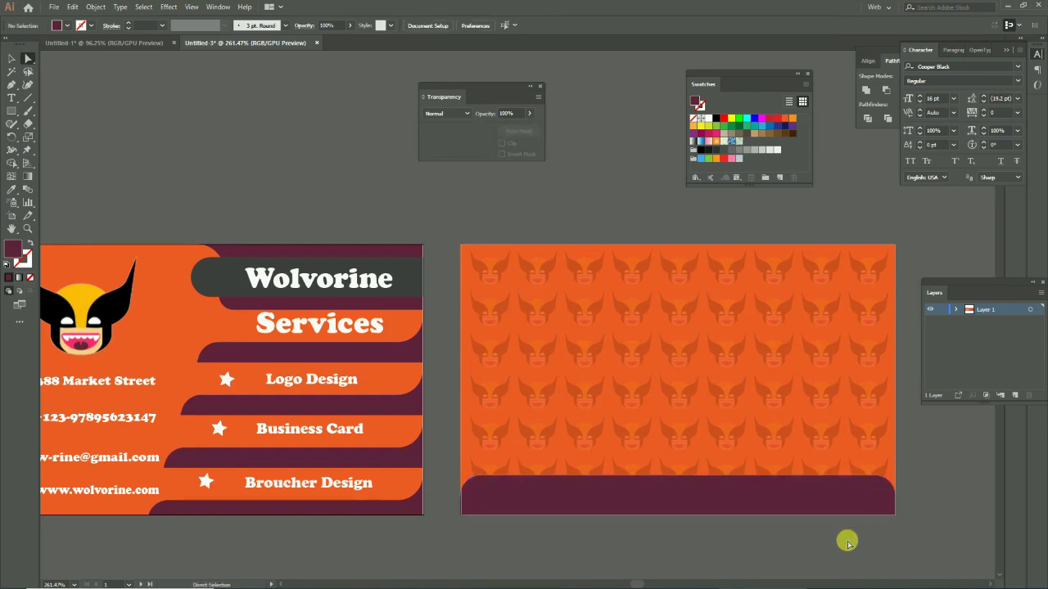
- Move the Wolverine logo onto the back card, bring it to front, and scale it up centred
left_click(112, 326)
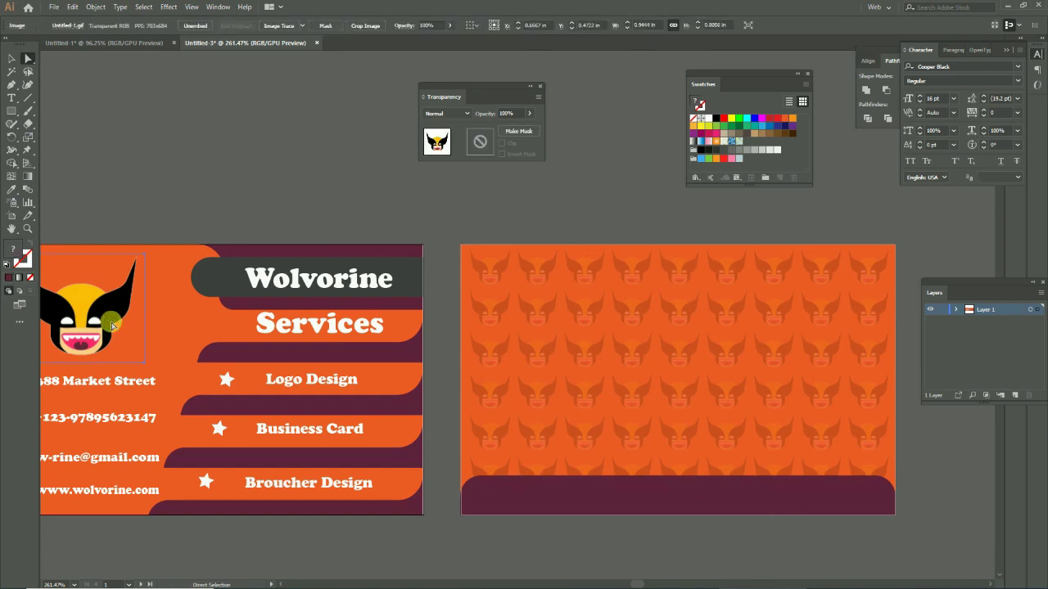
left_click_drag(114, 325, 659, 368)
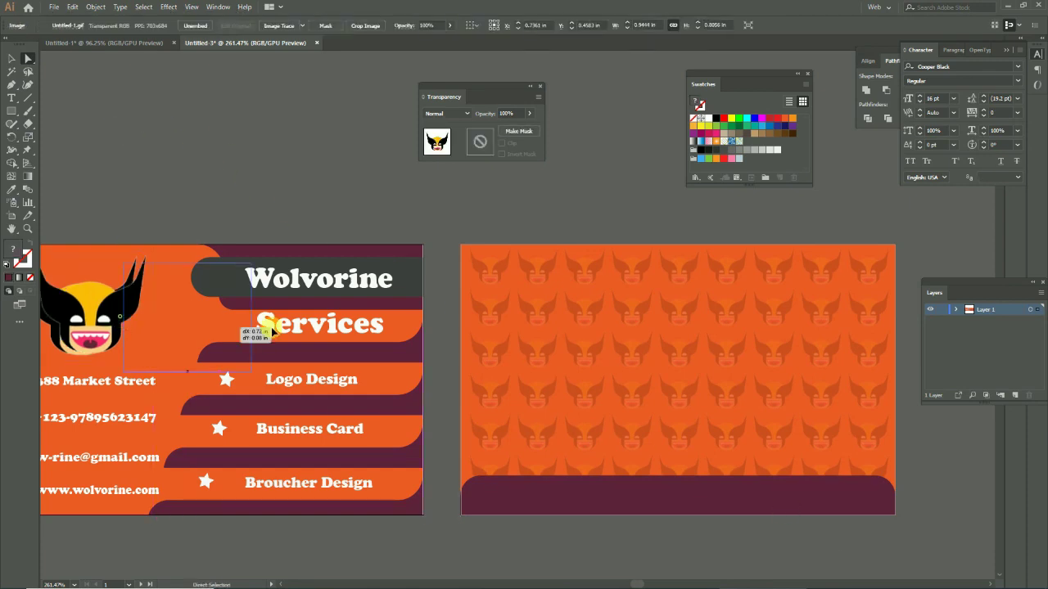
right_click(658, 369)
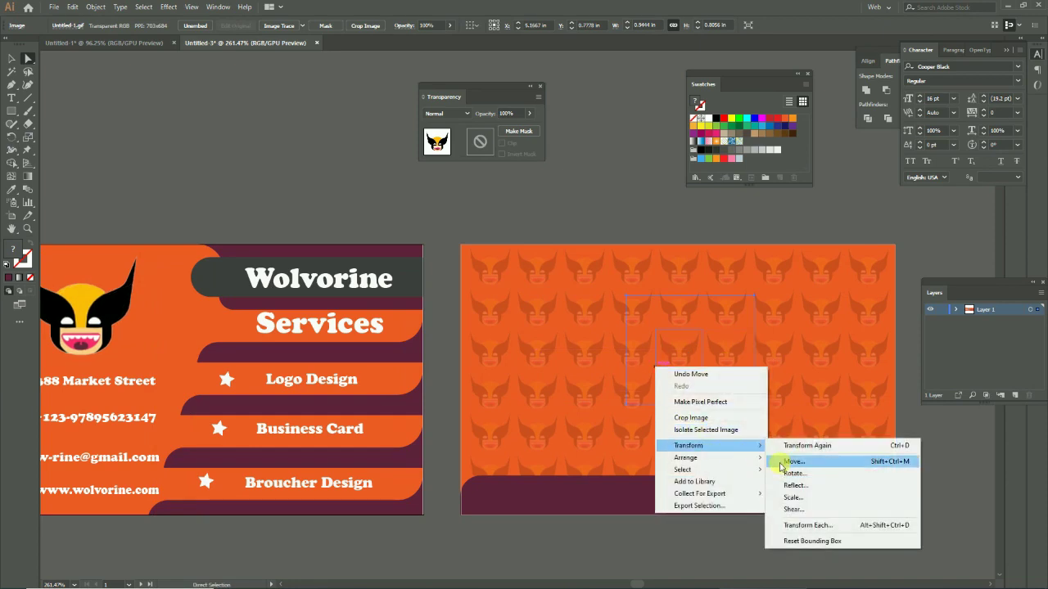
mouse_move(688, 446)
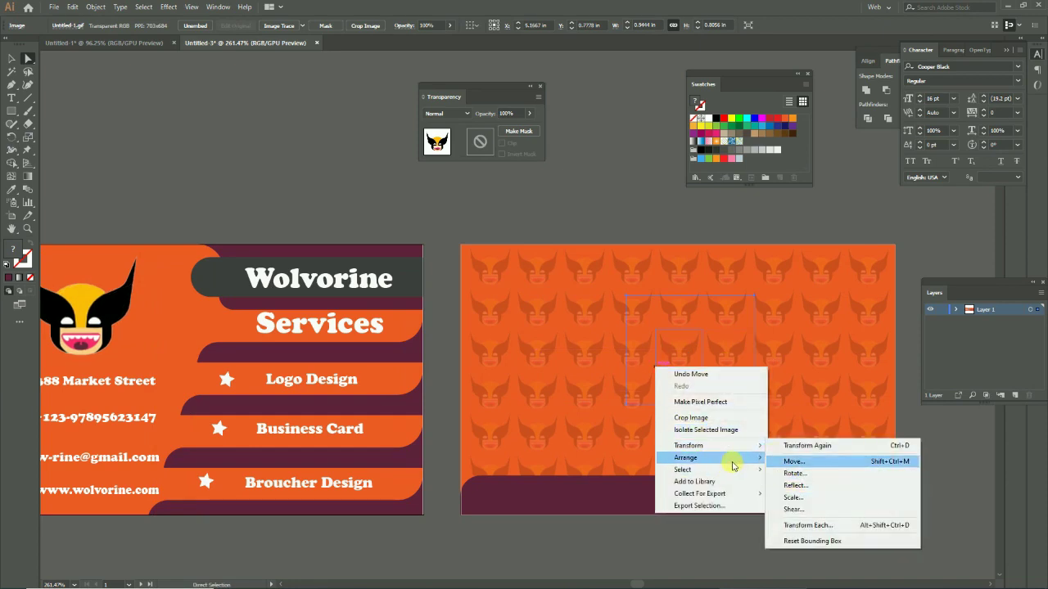
left_click(793, 461)
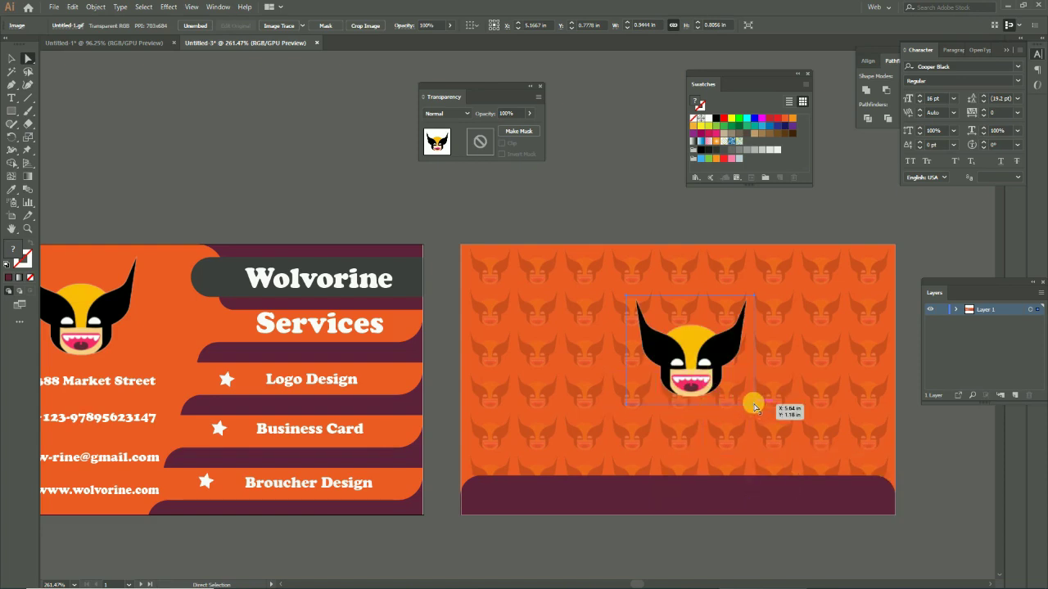
left_click(12, 59)
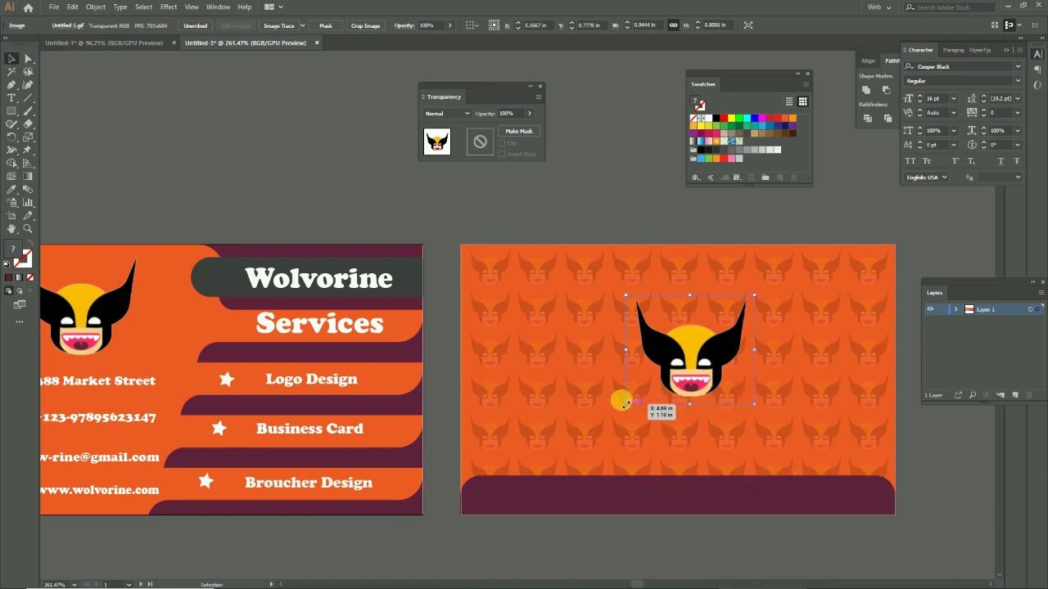
left_click_drag(624, 403, 597, 428)
left_click_drag(751, 293, 772, 264)
left_click_drag(596, 429, 561, 448)
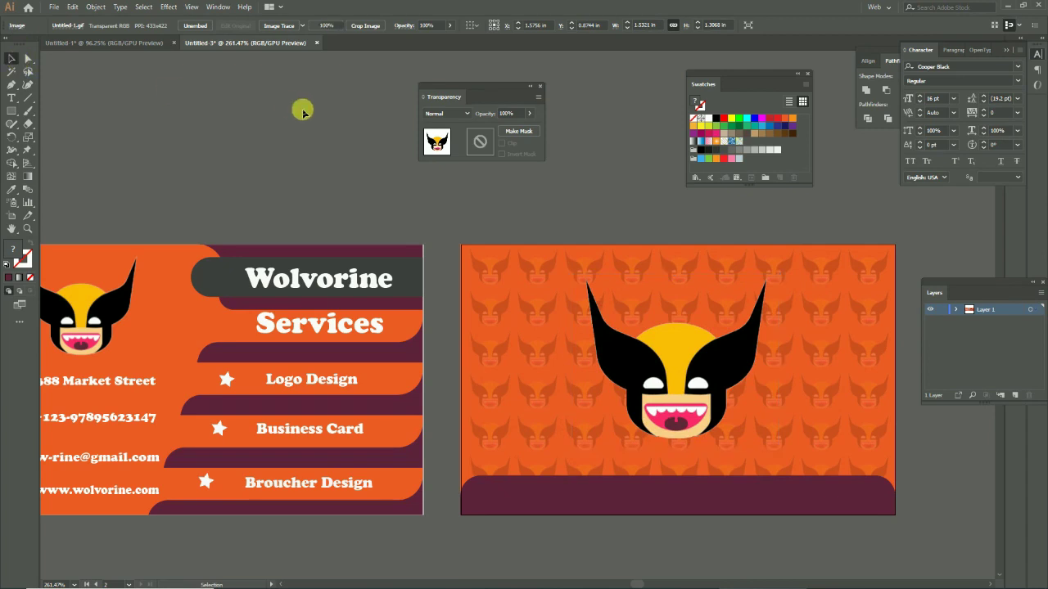
- Place the four social icons and scale them proportionally to fit the bottom band
left_click(659, 495)
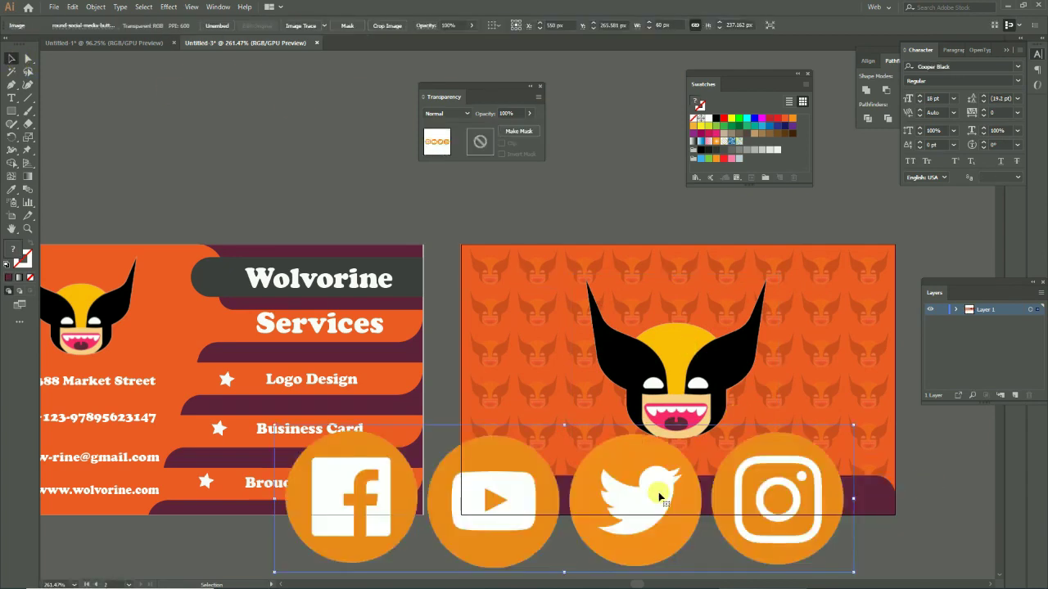
left_click_drag(853, 424, 552, 539)
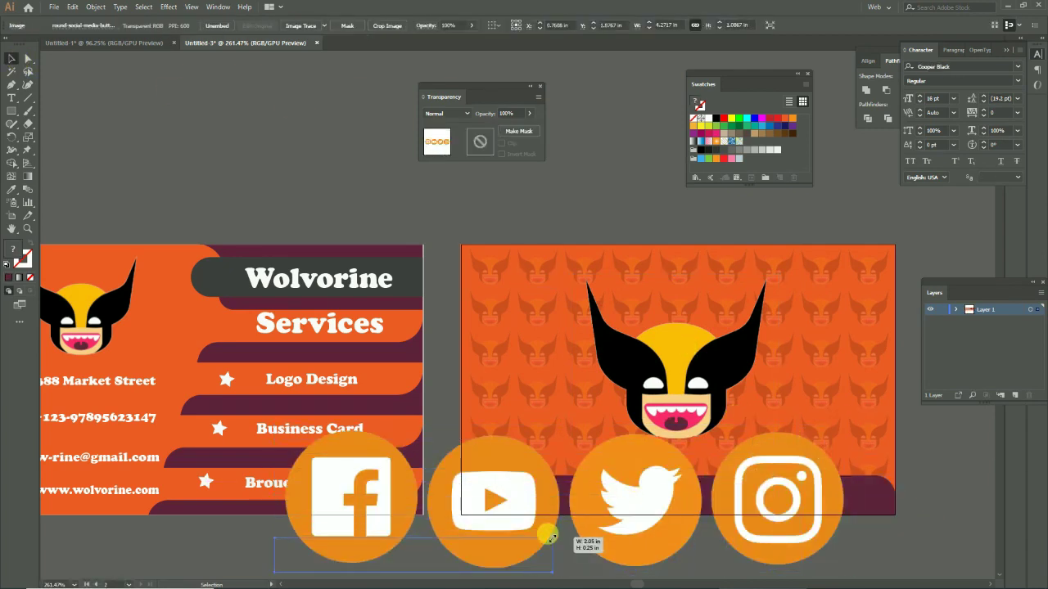
key("ctrl+z")
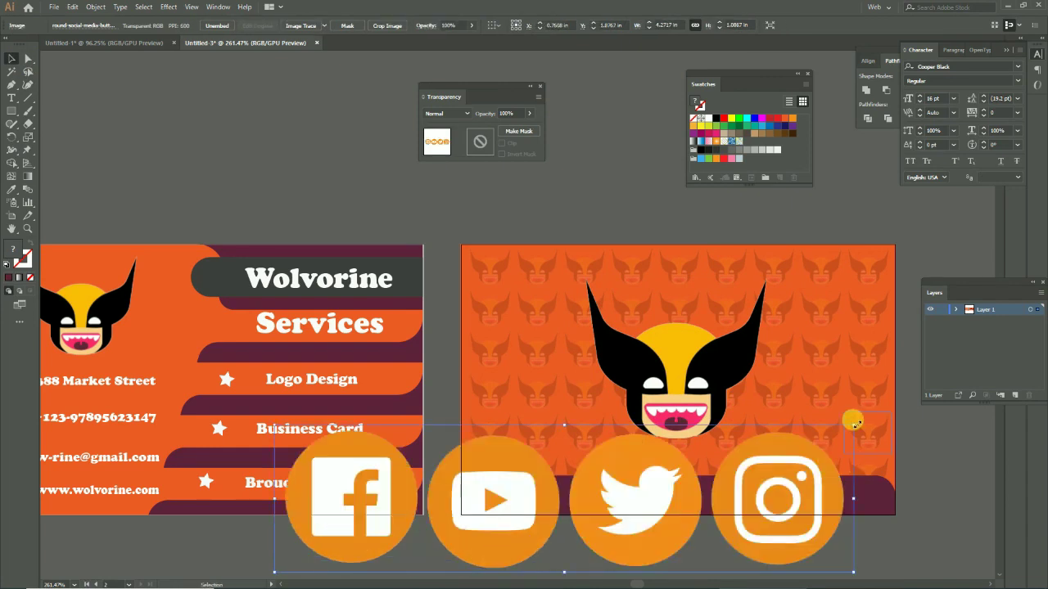
mouse_move(851, 424)
left_mouse_down()
mouse_move(748, 462)
mouse_move(426, 536)
mouse_move(745, 501)
left_mouse_up()
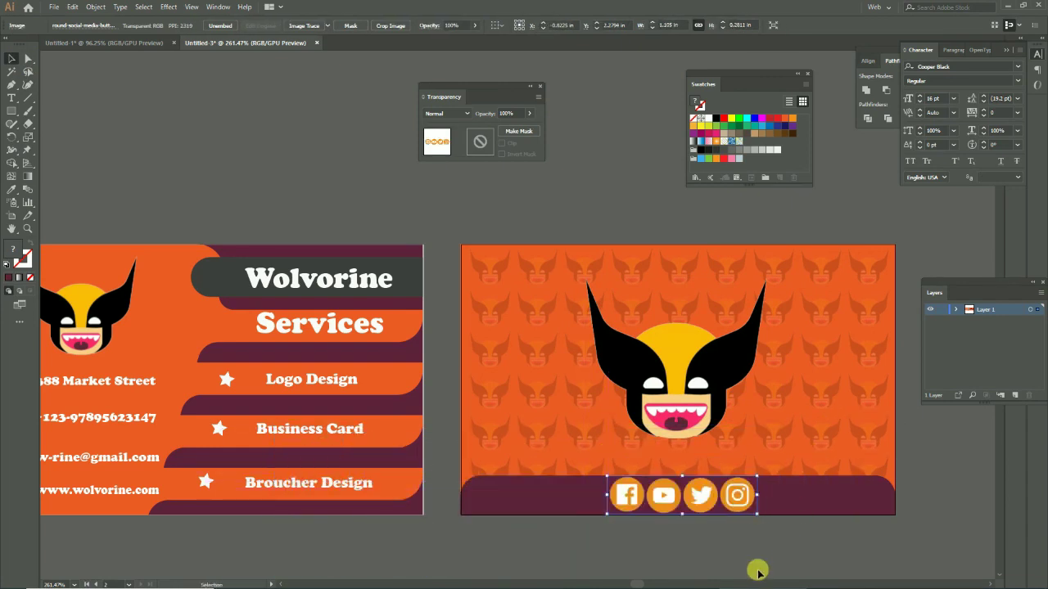
left_click(753, 568)
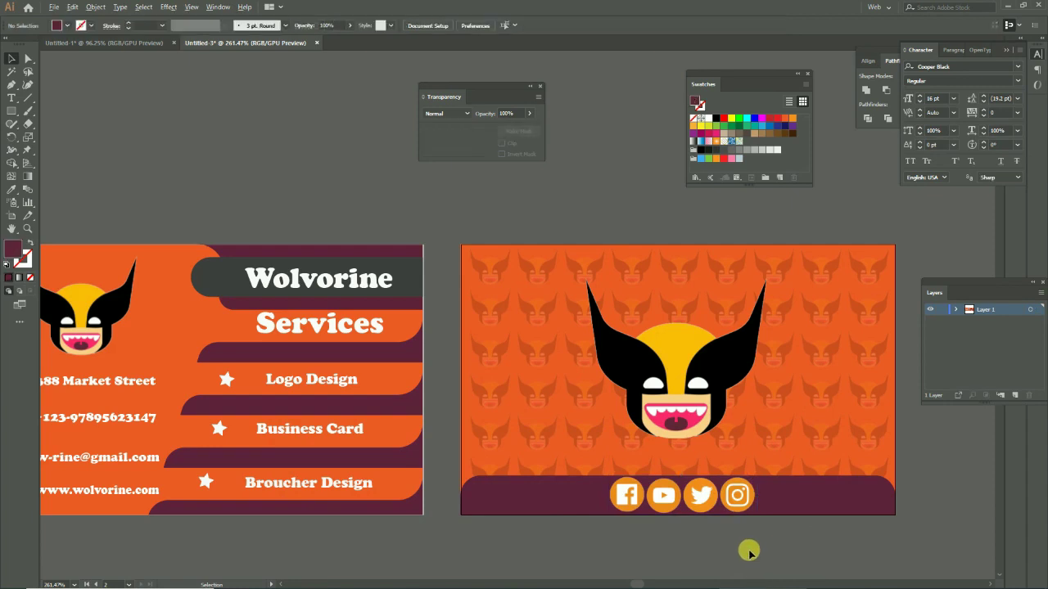
- Recolour the back background to the front card's maroon and the bottom band to orange
scroll(748, 551, "down", 1, "alt")
scroll(747, 551, "down", 2)
scroll(748, 551, "down", 1)
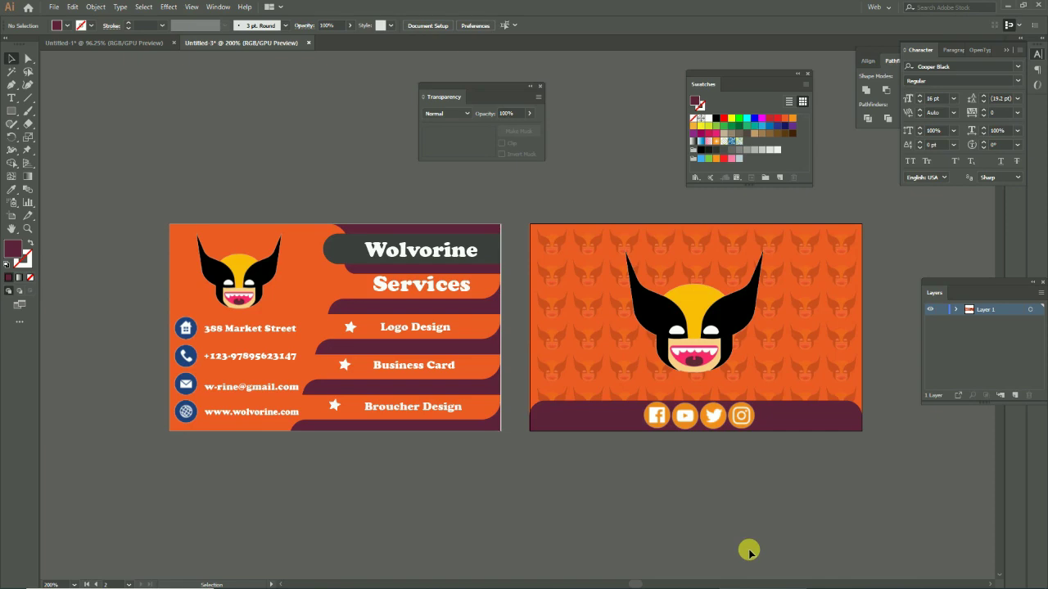
left_click(532, 233)
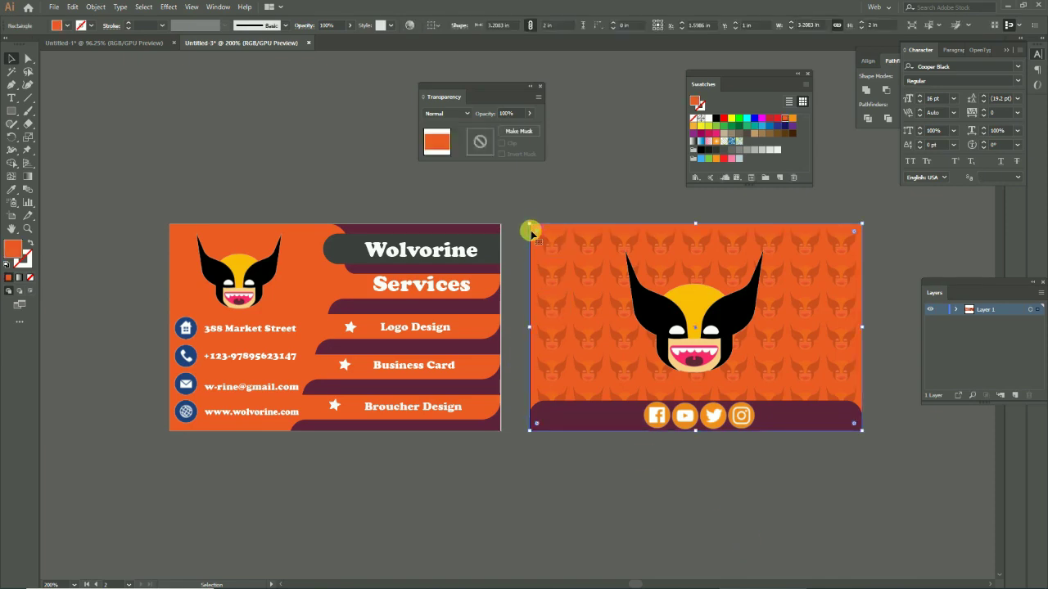
left_click(11, 189)
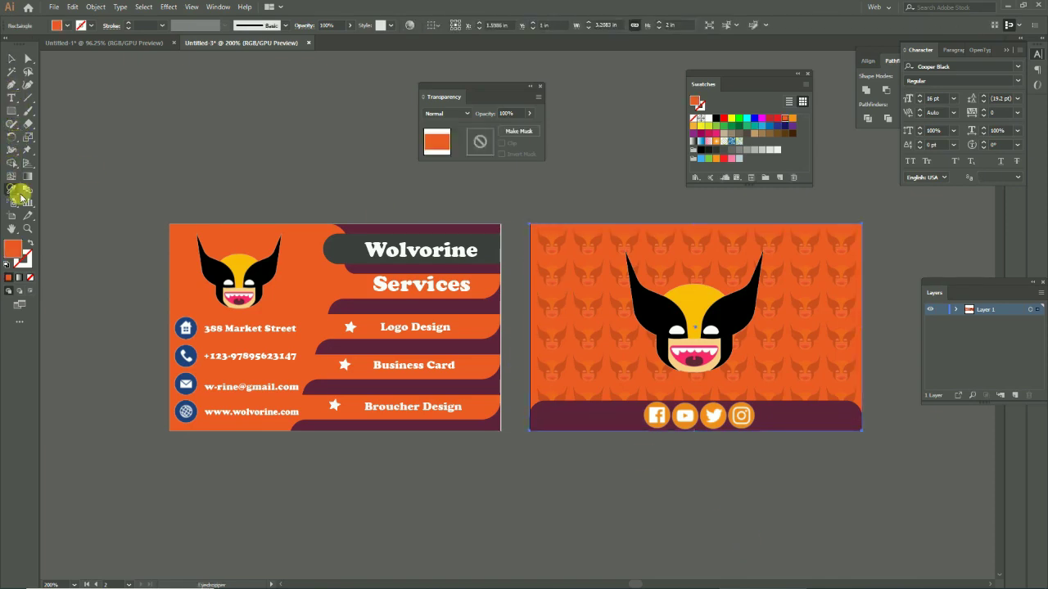
left_click(365, 222)
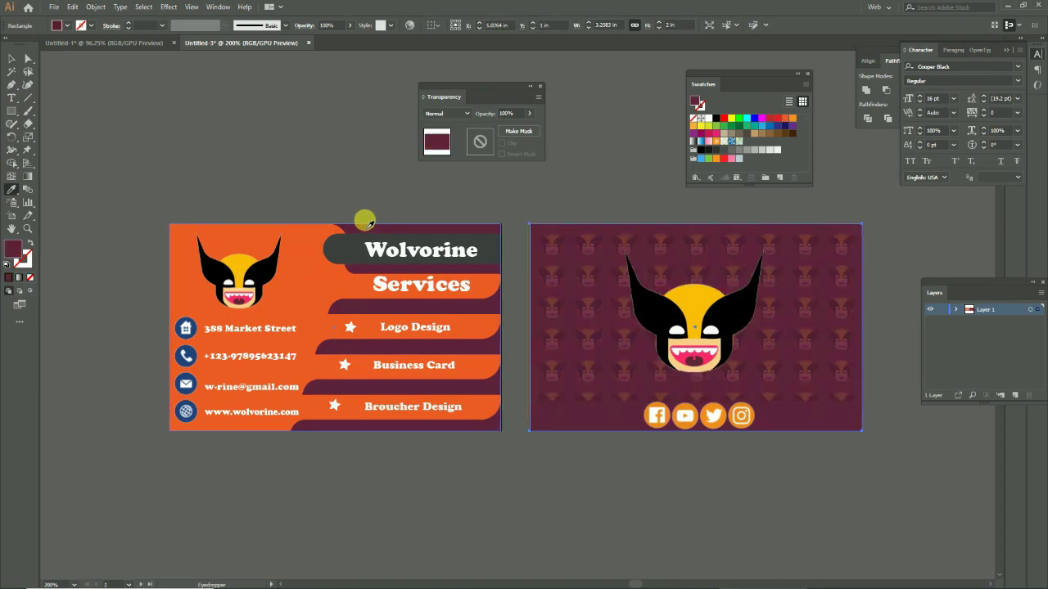
left_click(11, 58)
left_click(558, 417)
left_click(13, 125)
left_click(12, 189)
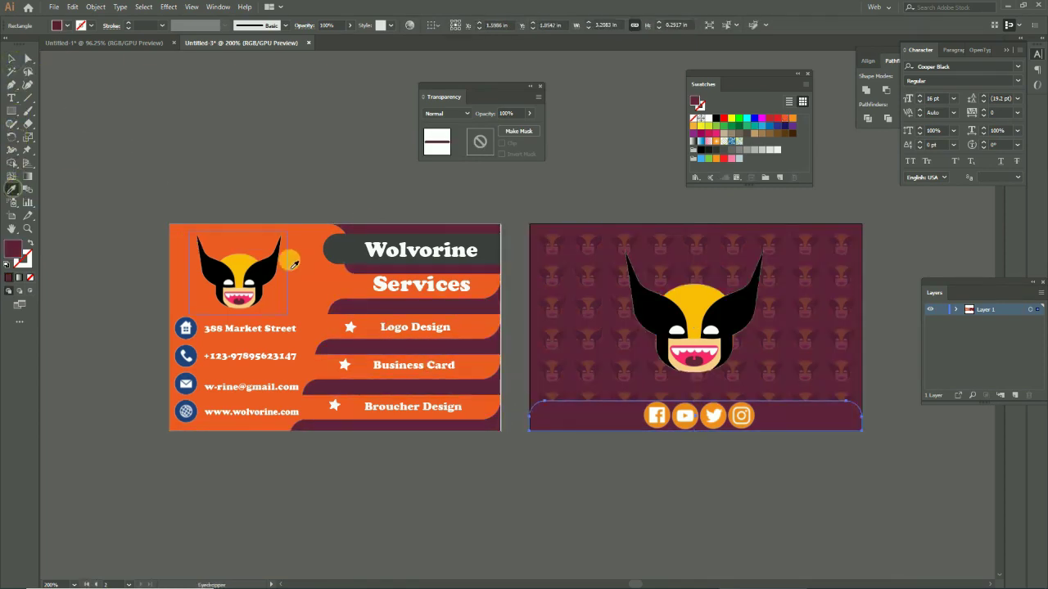
left_click(290, 261)
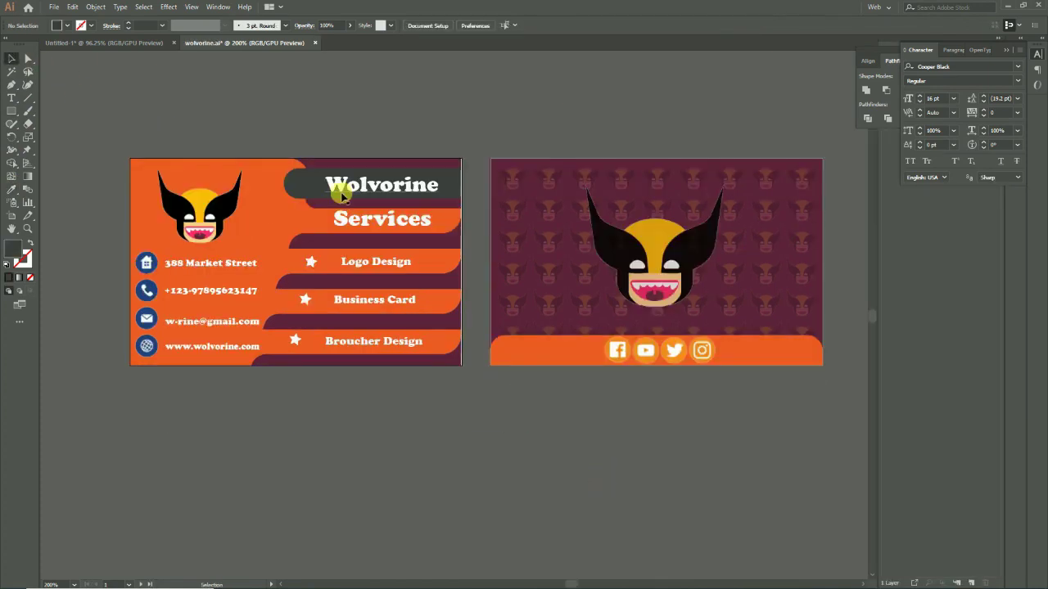
- Move the dark bar off the card and enlarge the Wolvorine and Services headings to 17 pt
left_click_drag(302, 194, 303, 122)
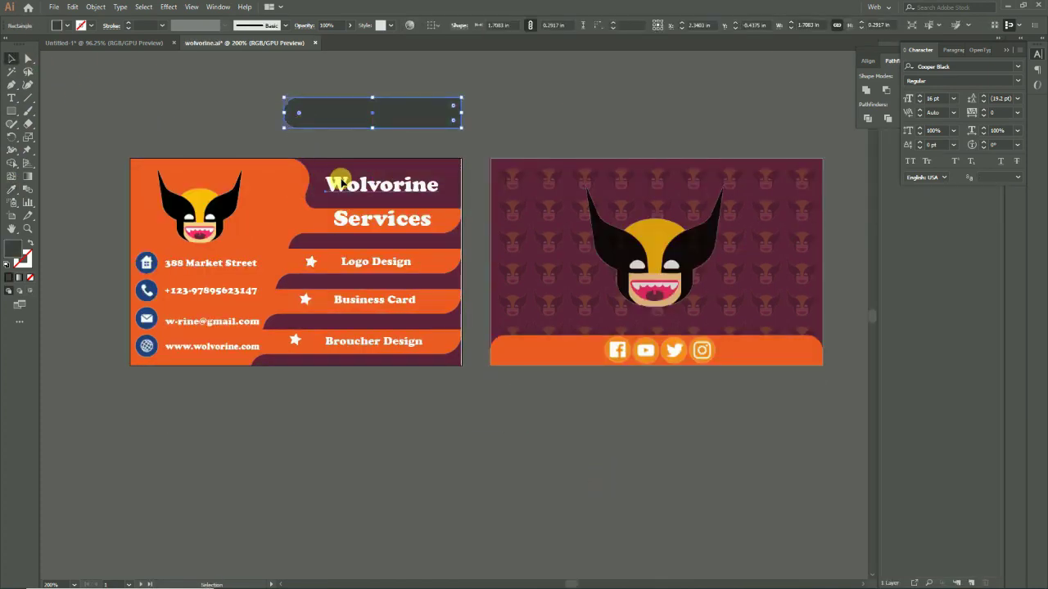
left_click(336, 180)
left_click_drag(914, 98, 918, 99)
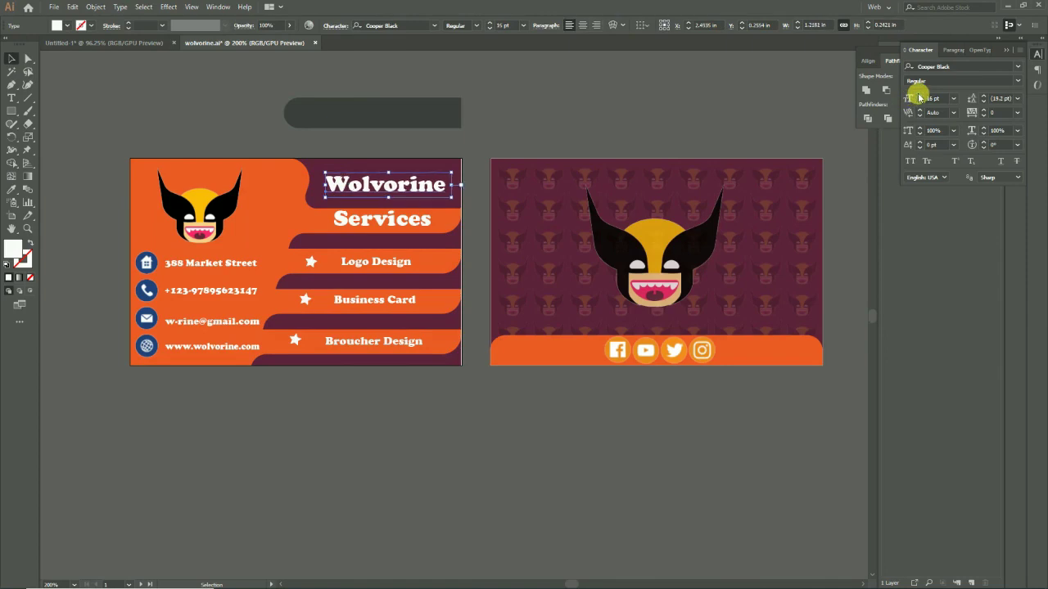
left_click_drag(919, 99, 391, 223)
left_click(391, 222)
left_click_drag(917, 98, 920, 98)
left_click_drag(387, 222, 388, 221)
left_click(433, 398)
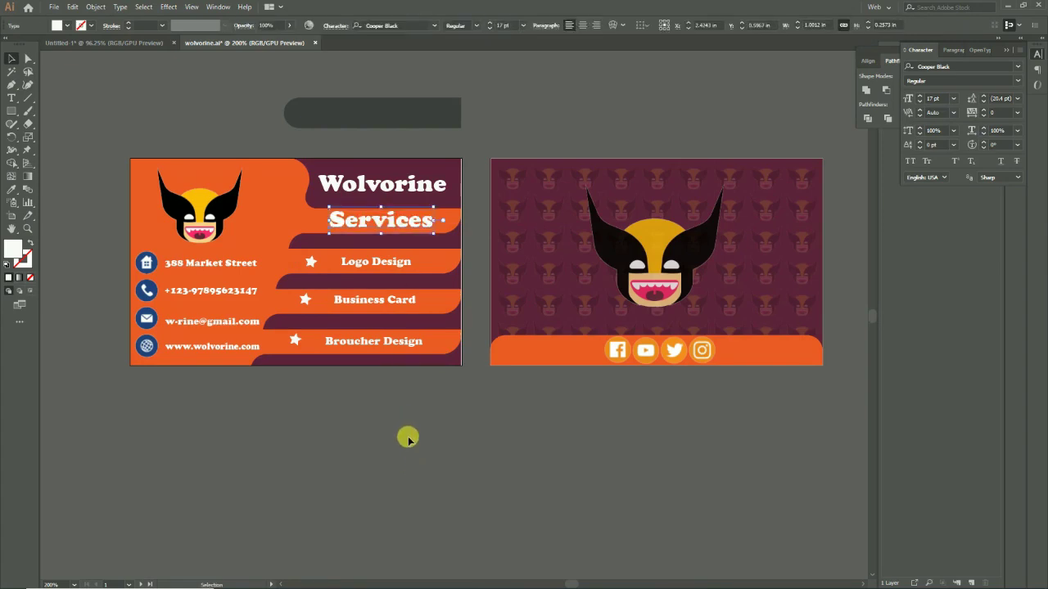
left_click(407, 439)
- Adjust the orange wave's live corners so its top curve rounds to about 0.29 in
left_click(316, 202)
left_click(28, 58)
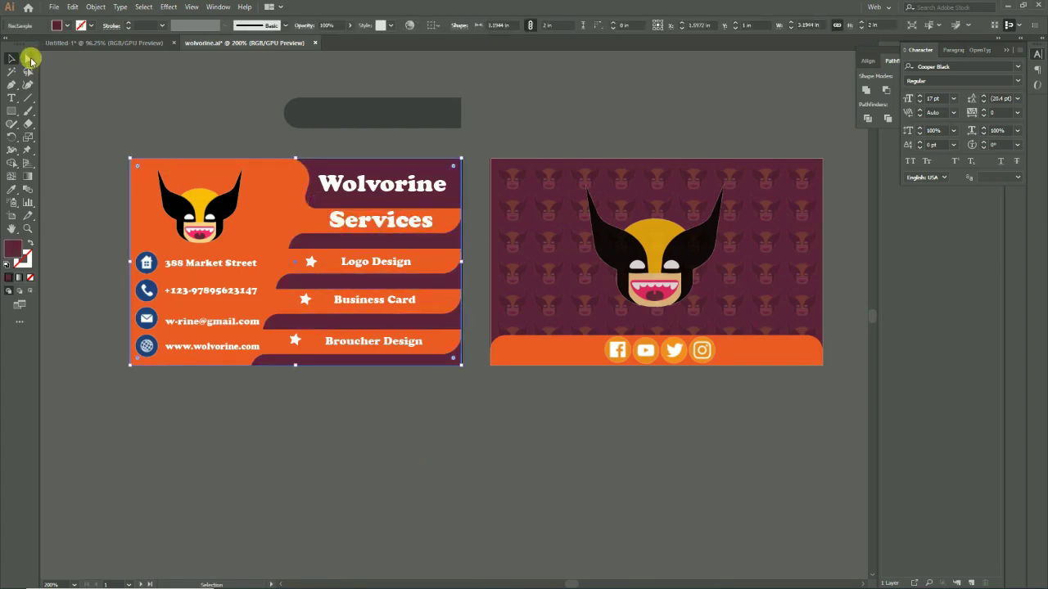
left_click(309, 221)
left_click(317, 198)
left_click_drag(317, 199, 309, 207)
left_click(292, 419)
left_click(300, 175)
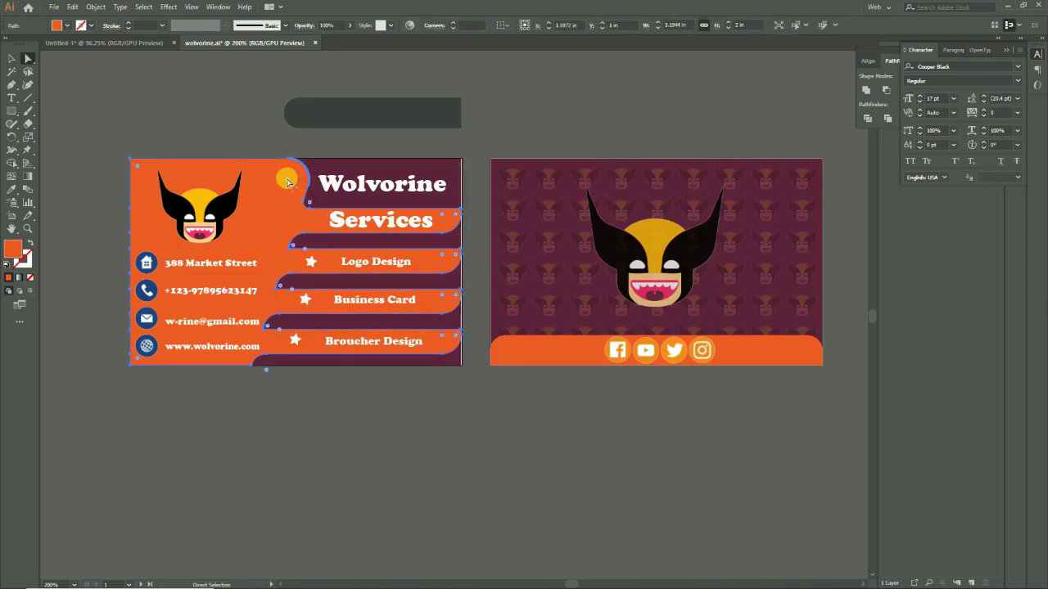
left_click_drag(287, 181, 275, 190)
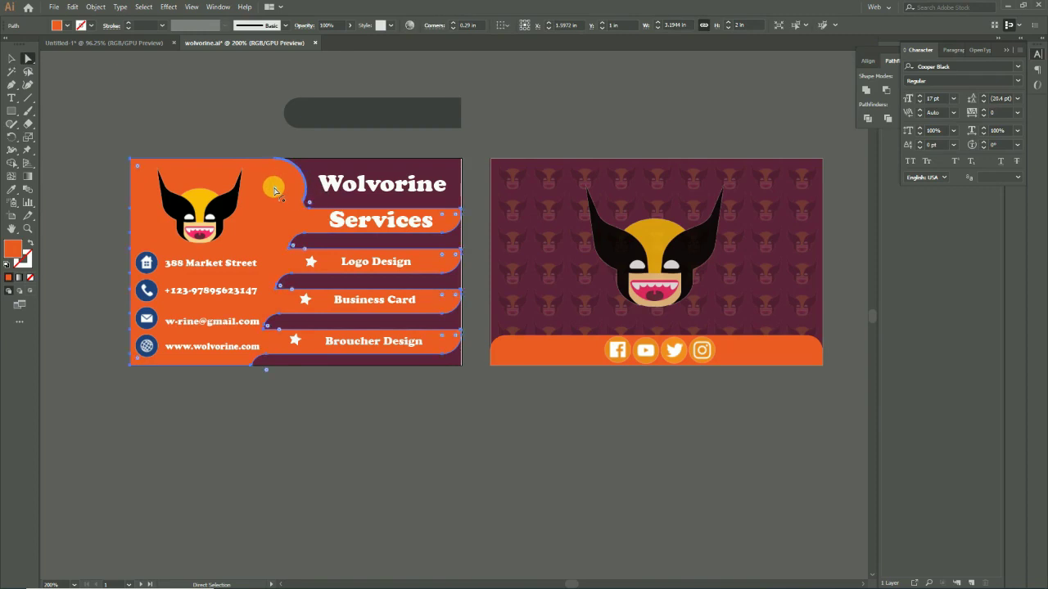
left_click(300, 140)
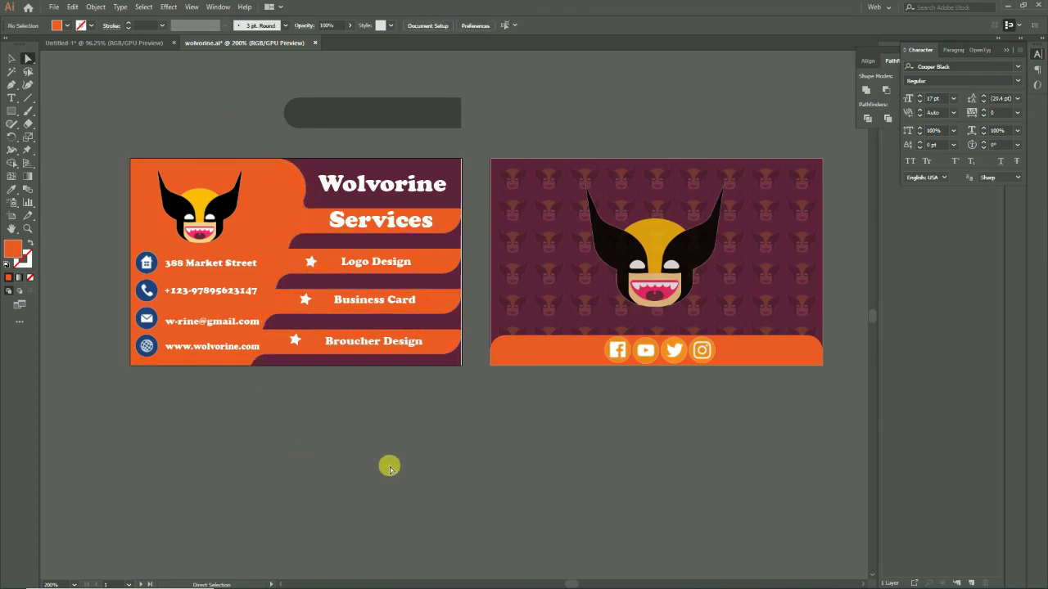
left_click(369, 113)
- Delete the leftover dark bar and retype the username in the front card's e-mail address
key("Delete")
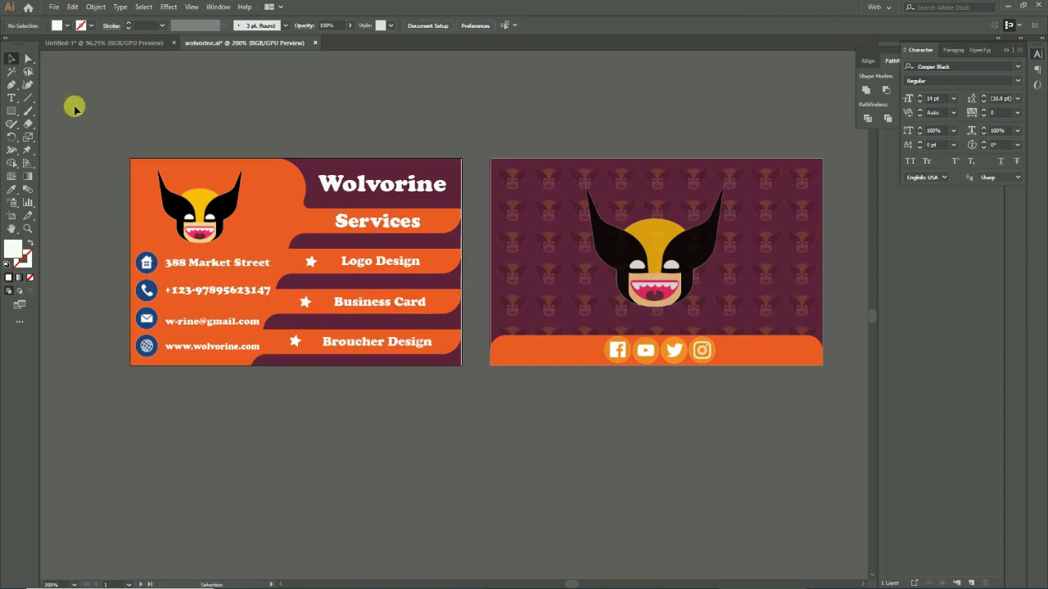
left_click(12, 98)
left_click_drag(199, 322, 167, 318)
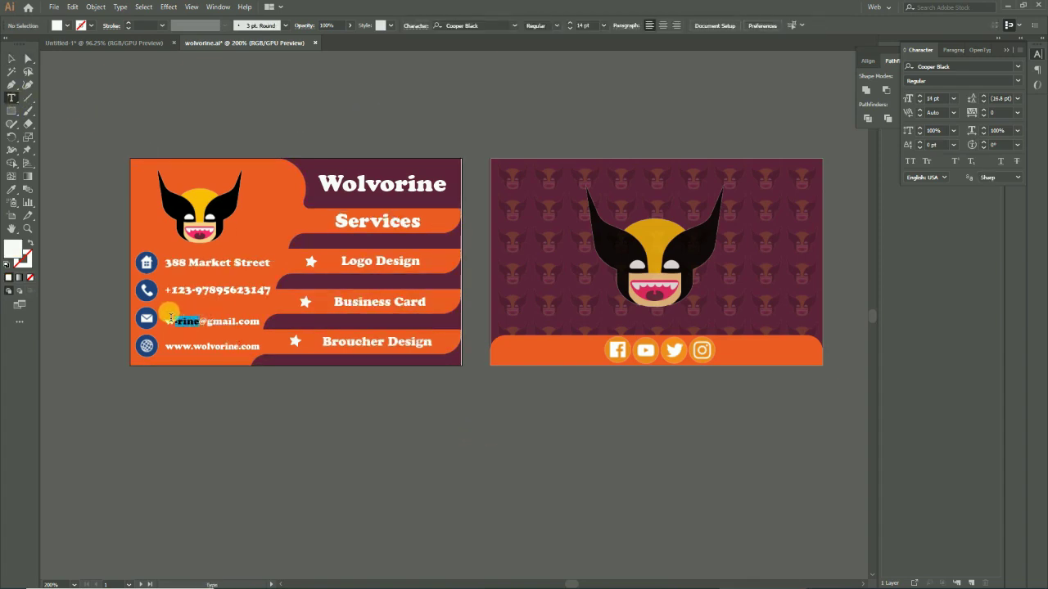
left_click(233, 337)
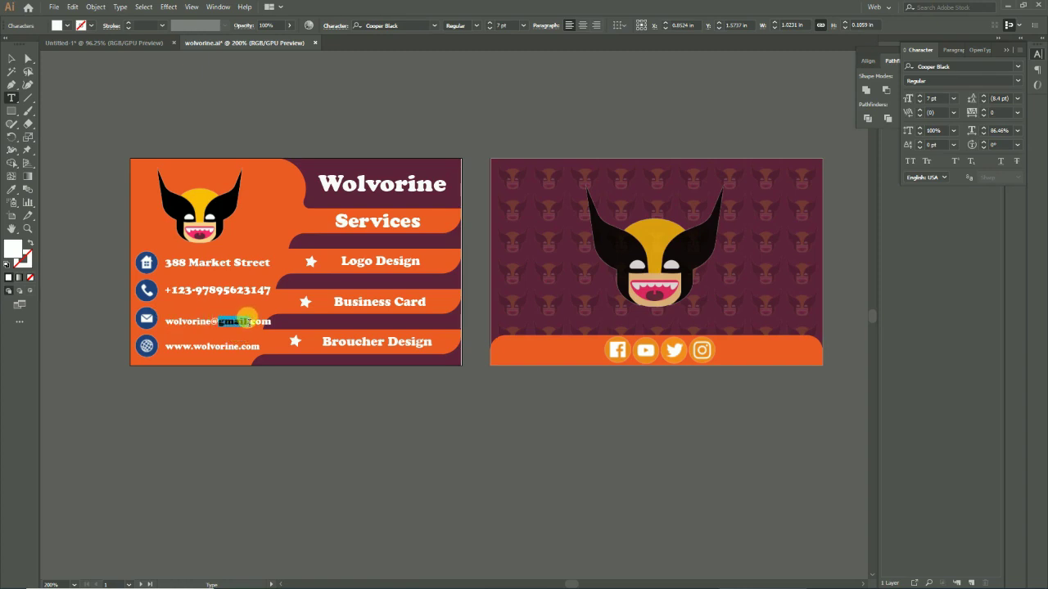
left_click_drag(246, 319, 266, 393)
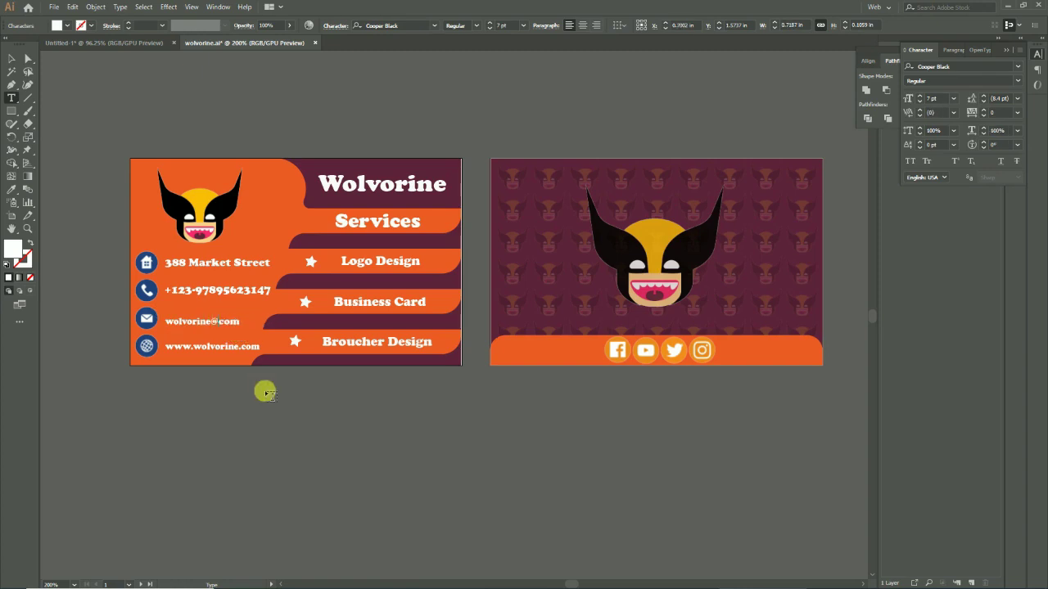